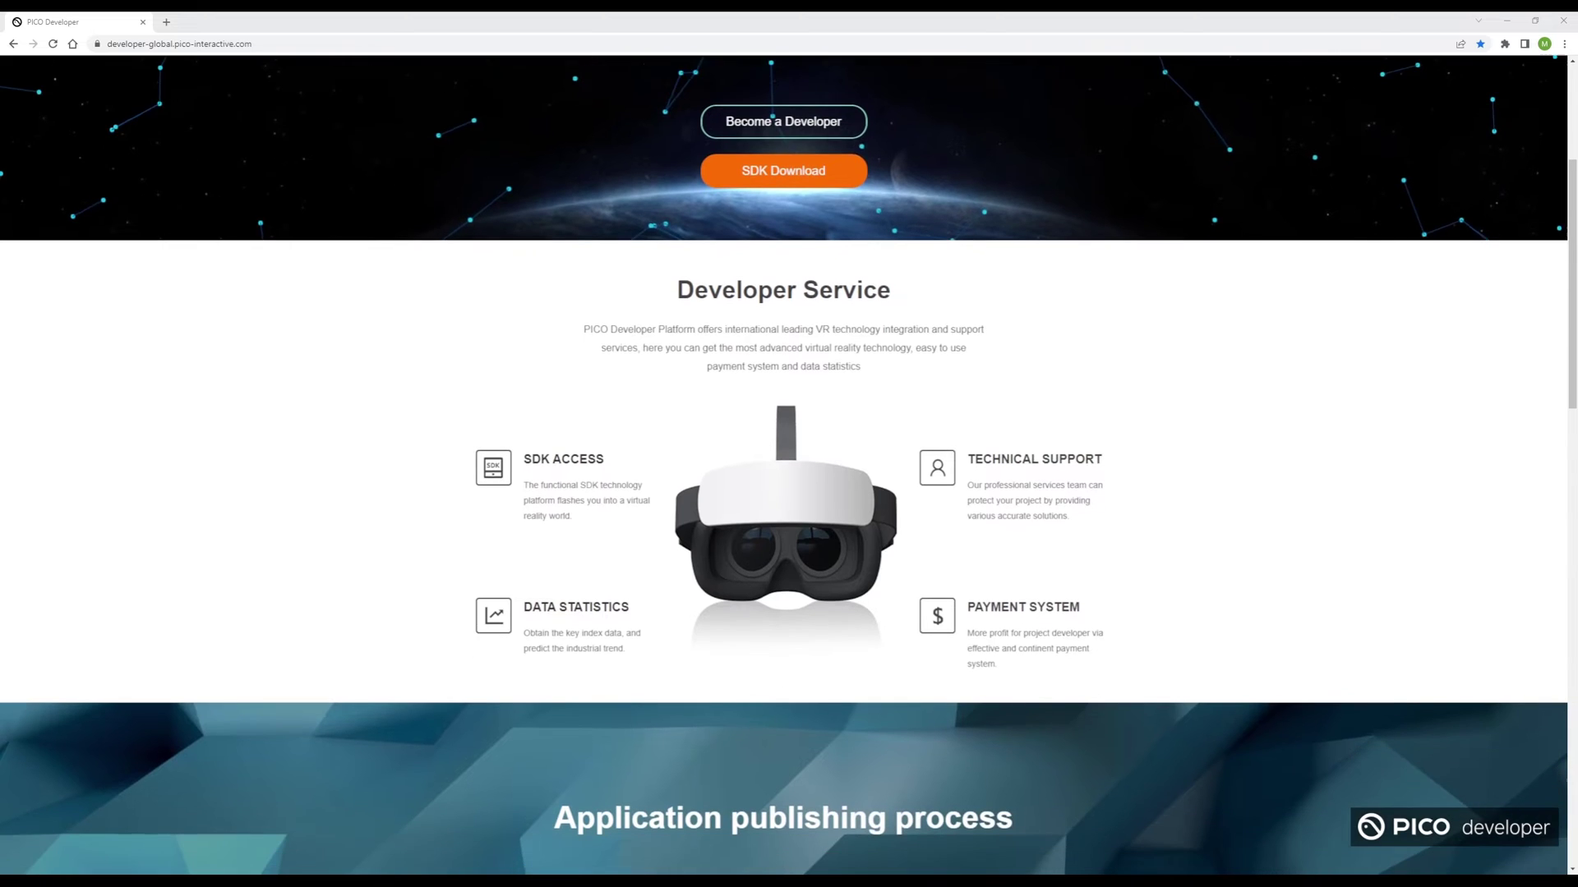
- Open the SDK download page on the PICO Developer site and view its Unreal section
{"action": "scroll", "coordinate": [789, 464], "scroll_direction": "down", "scroll_amount": 4}
{"action": "scroll", "coordinate": [789, 464], "scroll_direction": "down", "scroll_amount": 1}
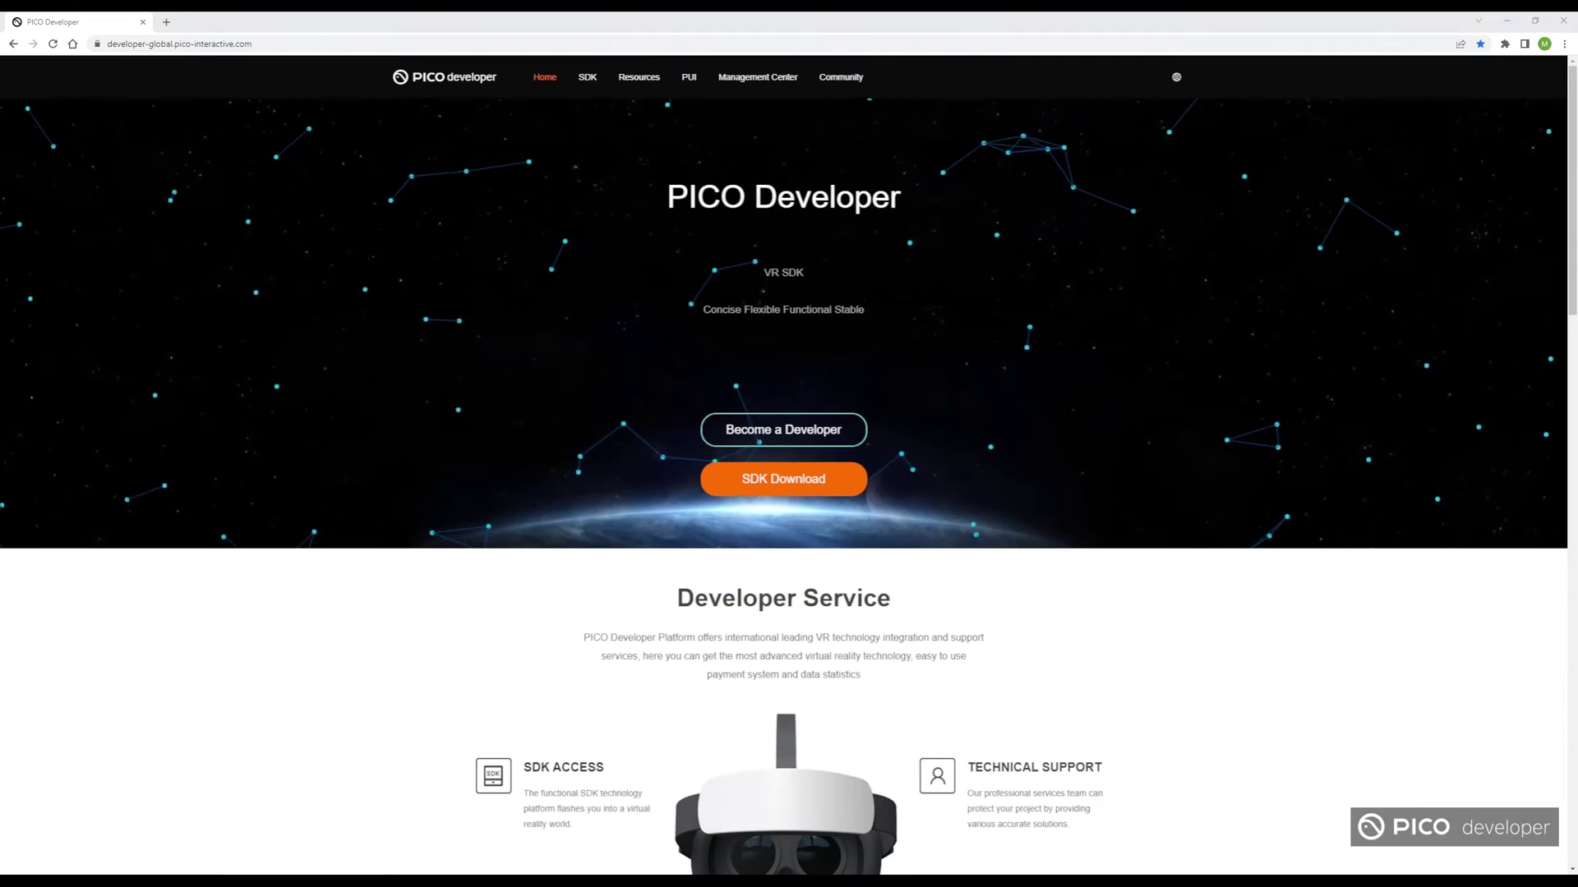
{"action": "left_click", "coordinate": [783, 479]}
{"action": "left_click", "coordinate": [546, 117]}
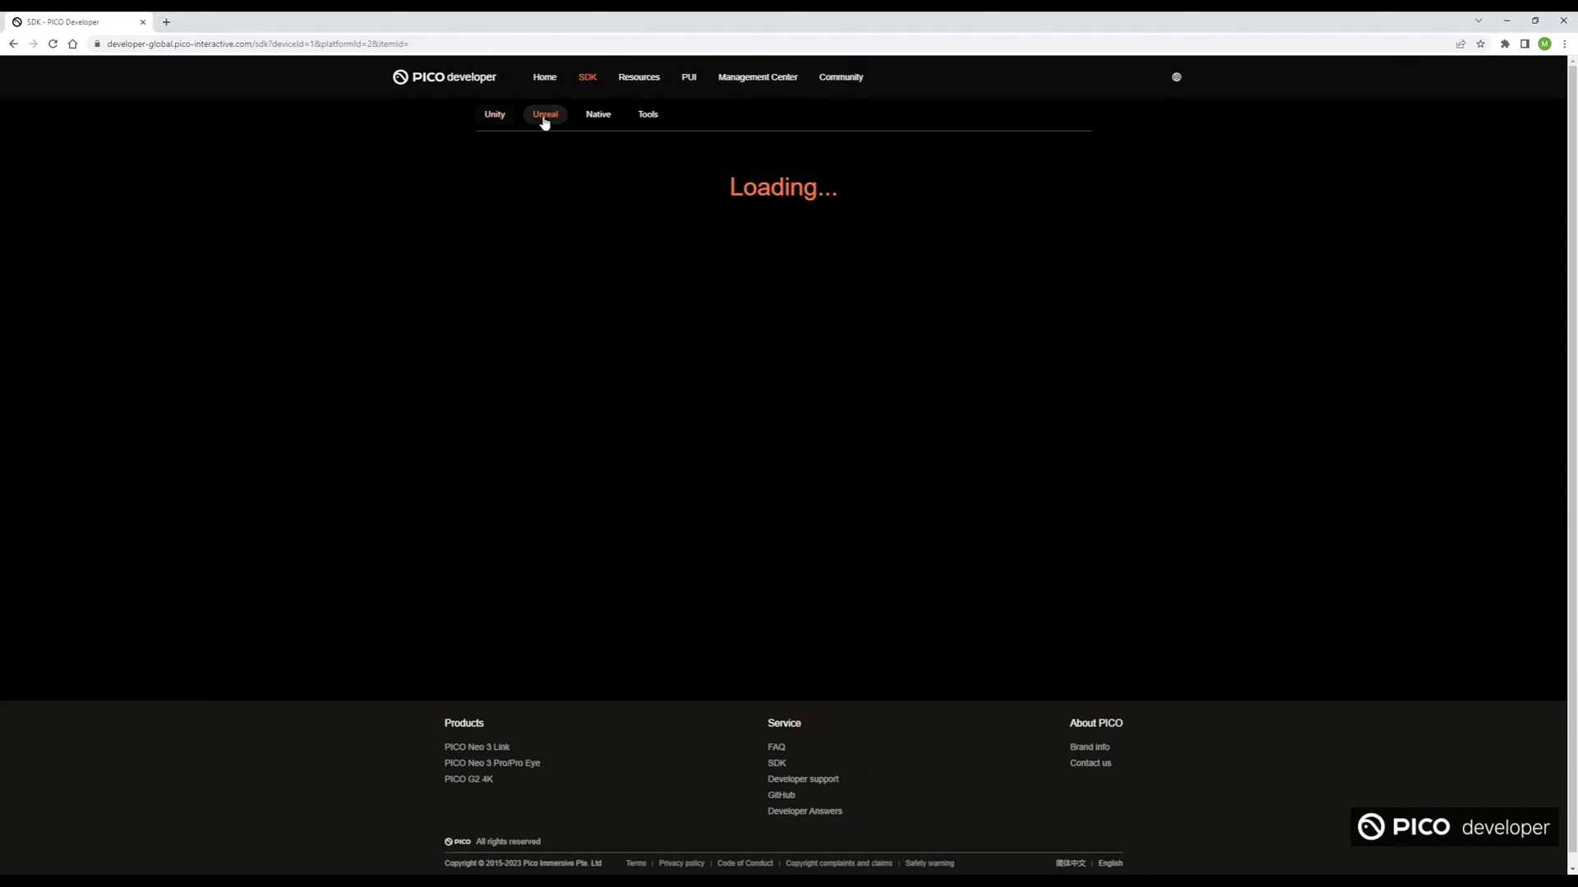
{"action": "left_click_drag", "start_coordinate": [882, 298], "coordinate": [816, 299]}
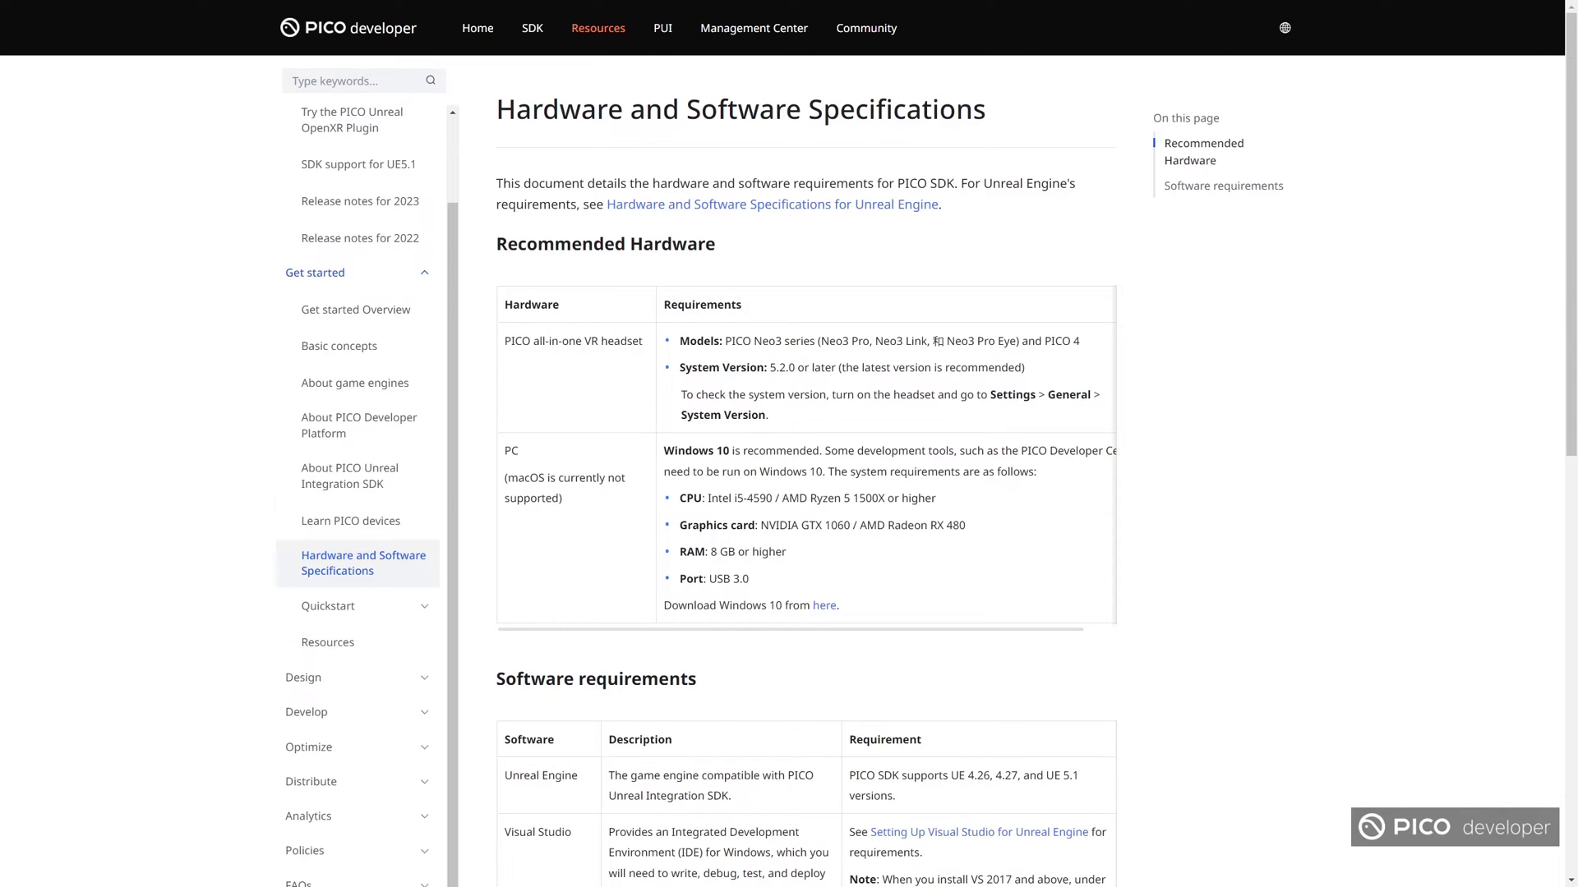
- Review the hardware and software requirements for the PICO Unreal SDK in the Hardware and Software Specifications document
{"action": "scroll", "coordinate": [788, 493], "scroll_direction": "down", "scroll_amount": 4}
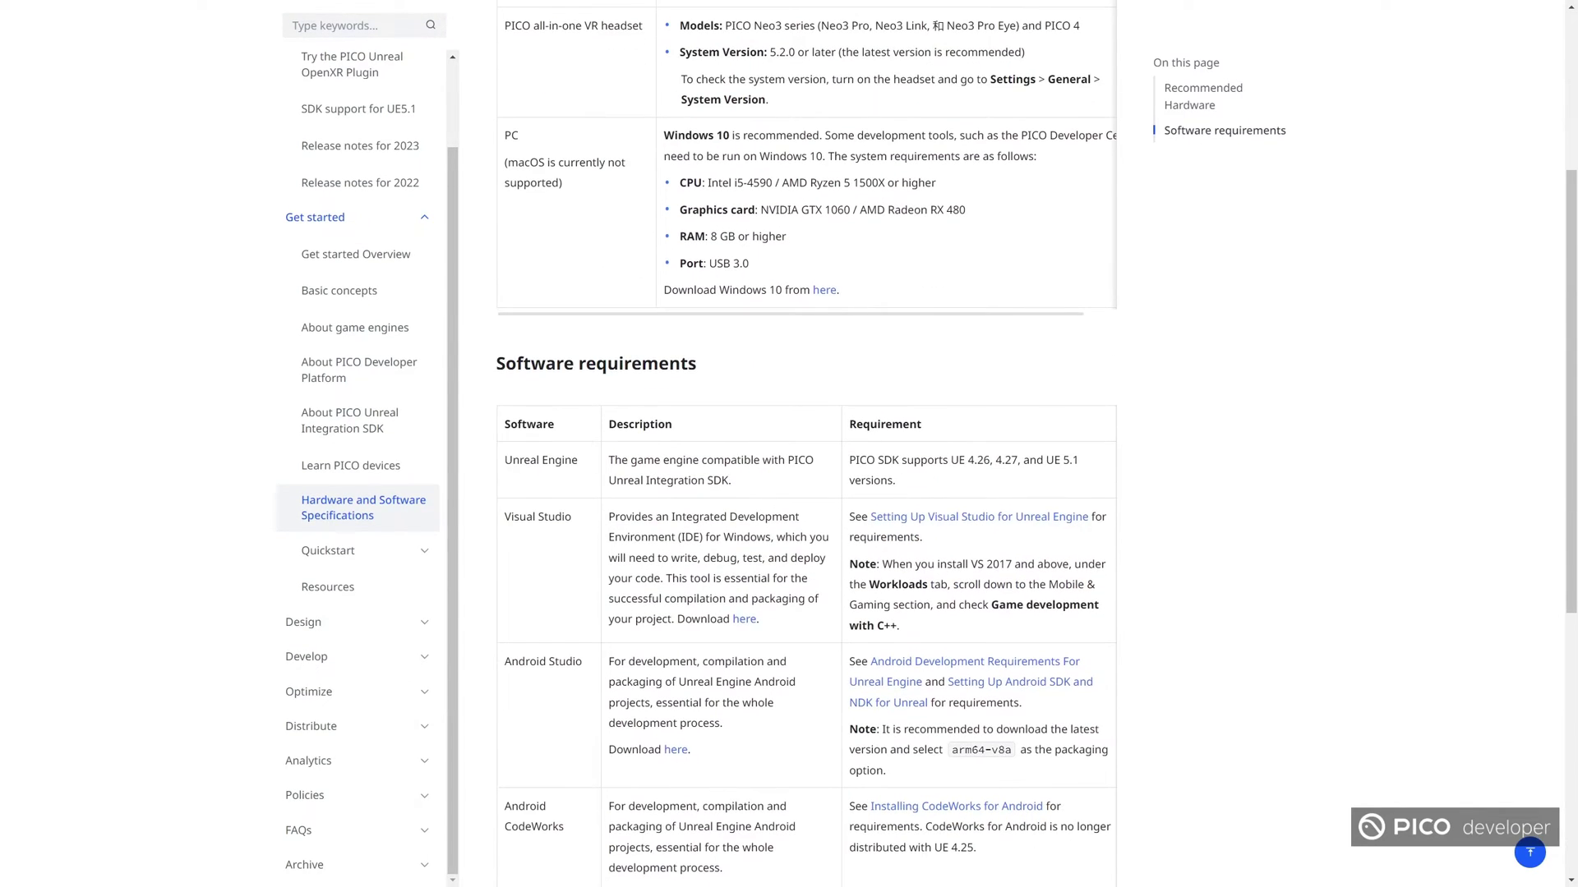
{"action": "scroll", "coordinate": [789, 493], "scroll_direction": "up", "scroll_amount": 4}
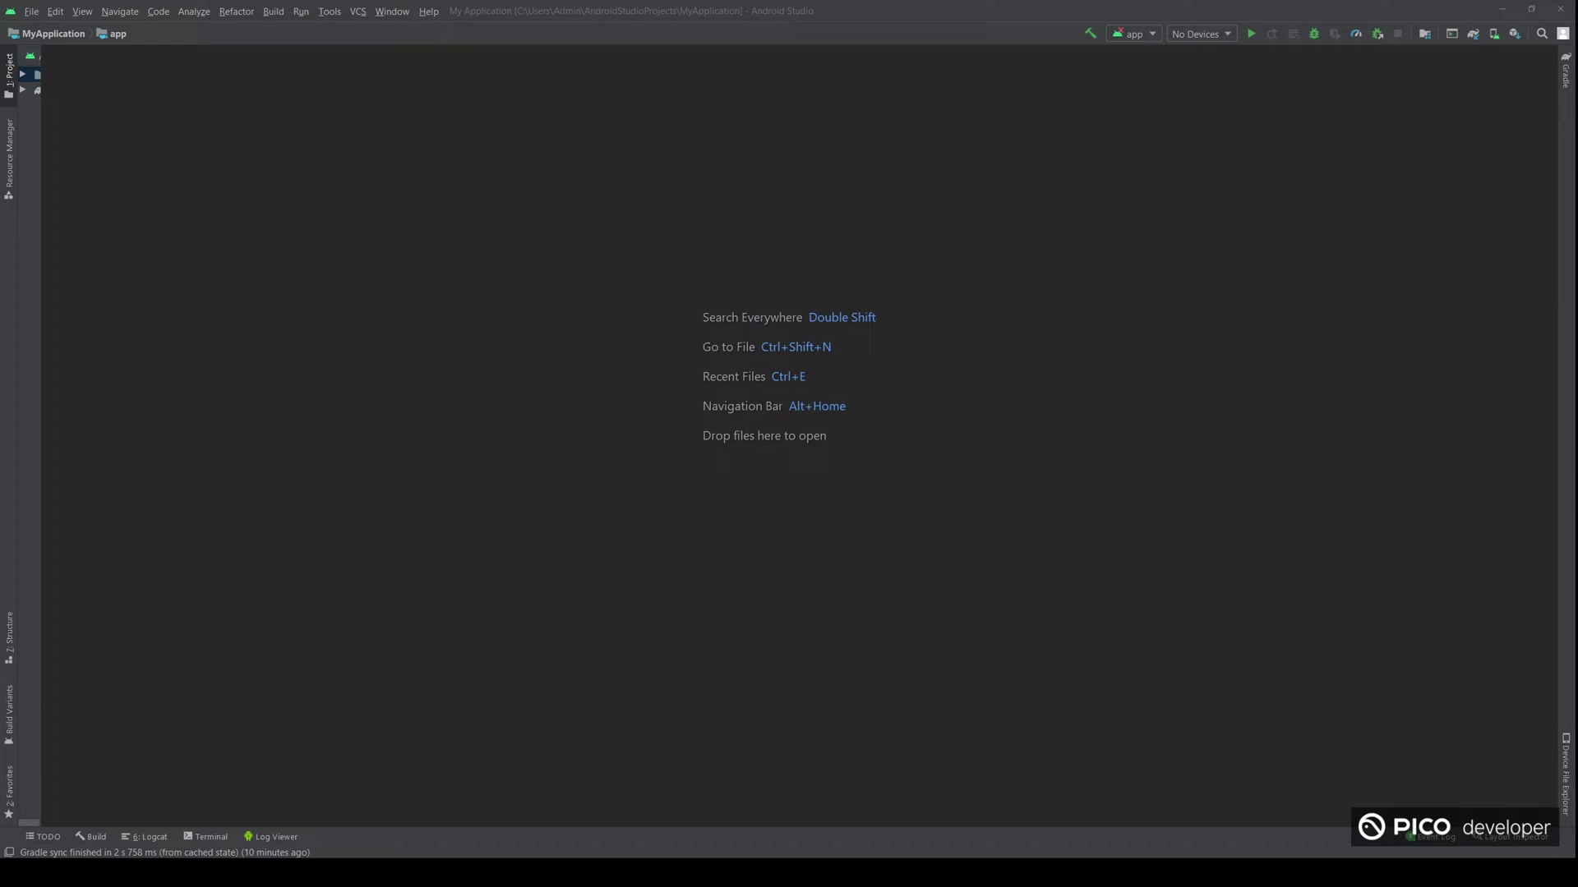
- In Android Studio, open the SDK Manager and check the Android 10.0 (Q) API level 29 platform entry
{"action": "left_click", "coordinate": [336, 16]}
{"action": "left_click", "coordinate": [390, 69]}
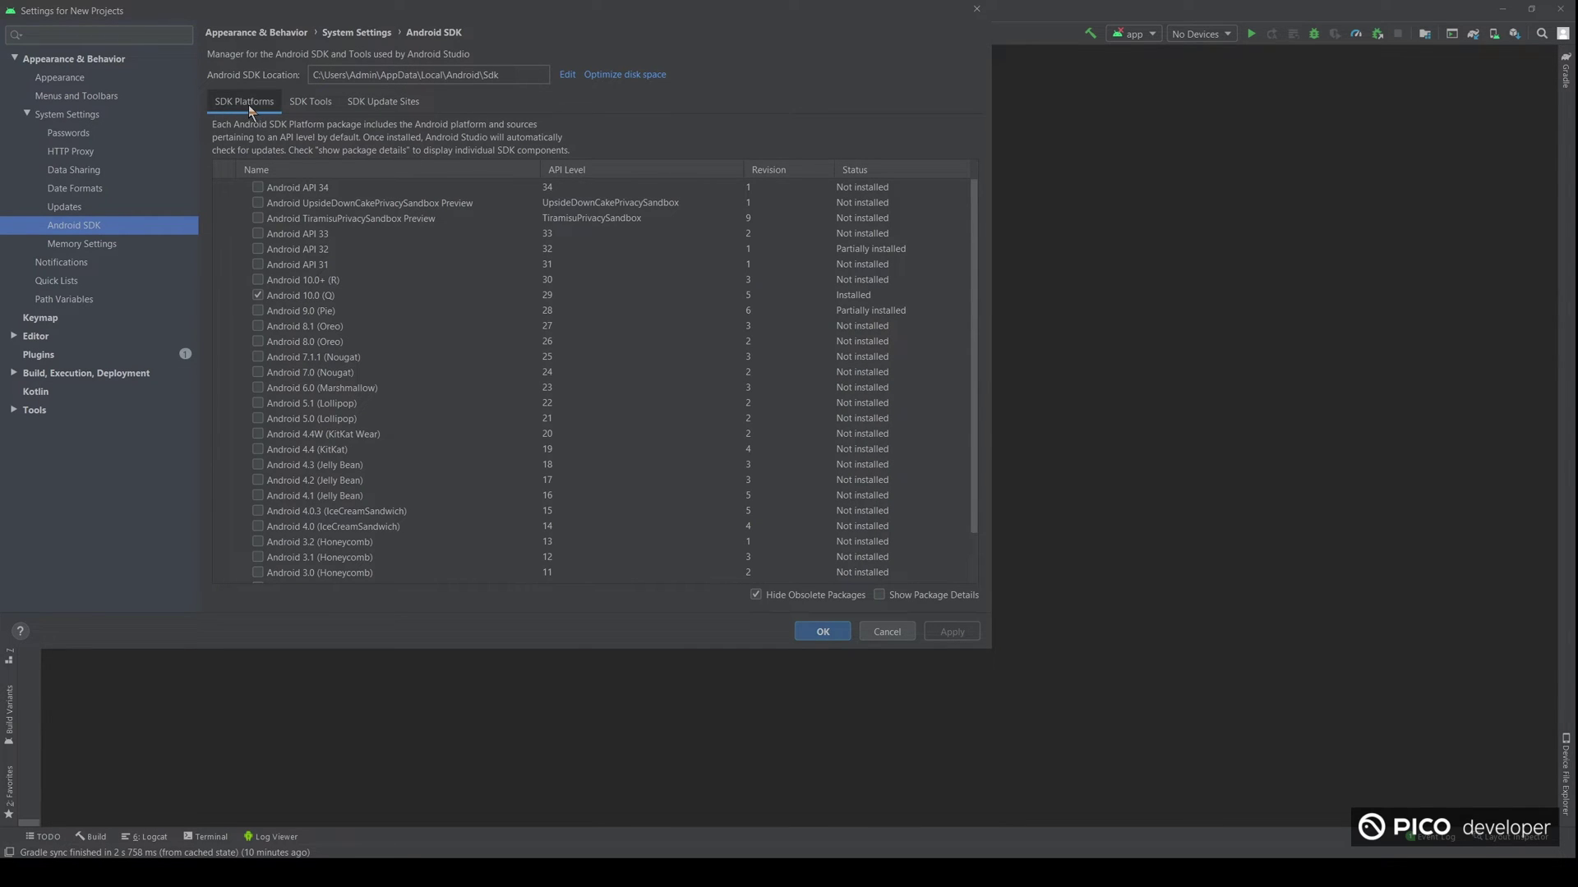
{"action": "left_click", "coordinate": [349, 299]}
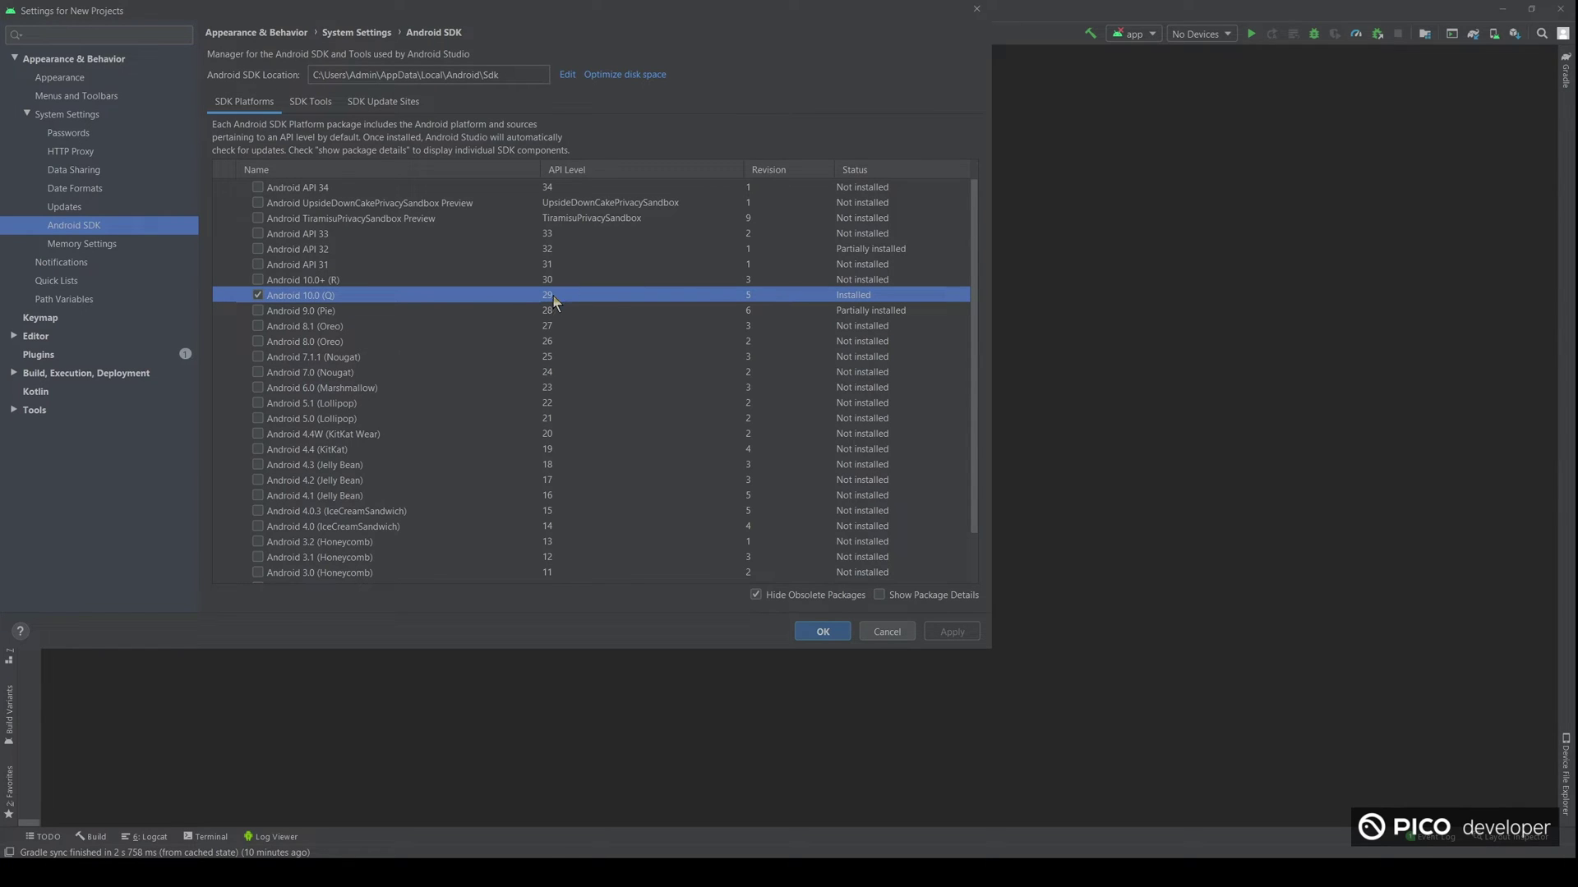
- Show package details for the SDK tools and check the Android SDK Build-Tools 30.0.3 entry
{"action": "left_click", "coordinate": [322, 101]}
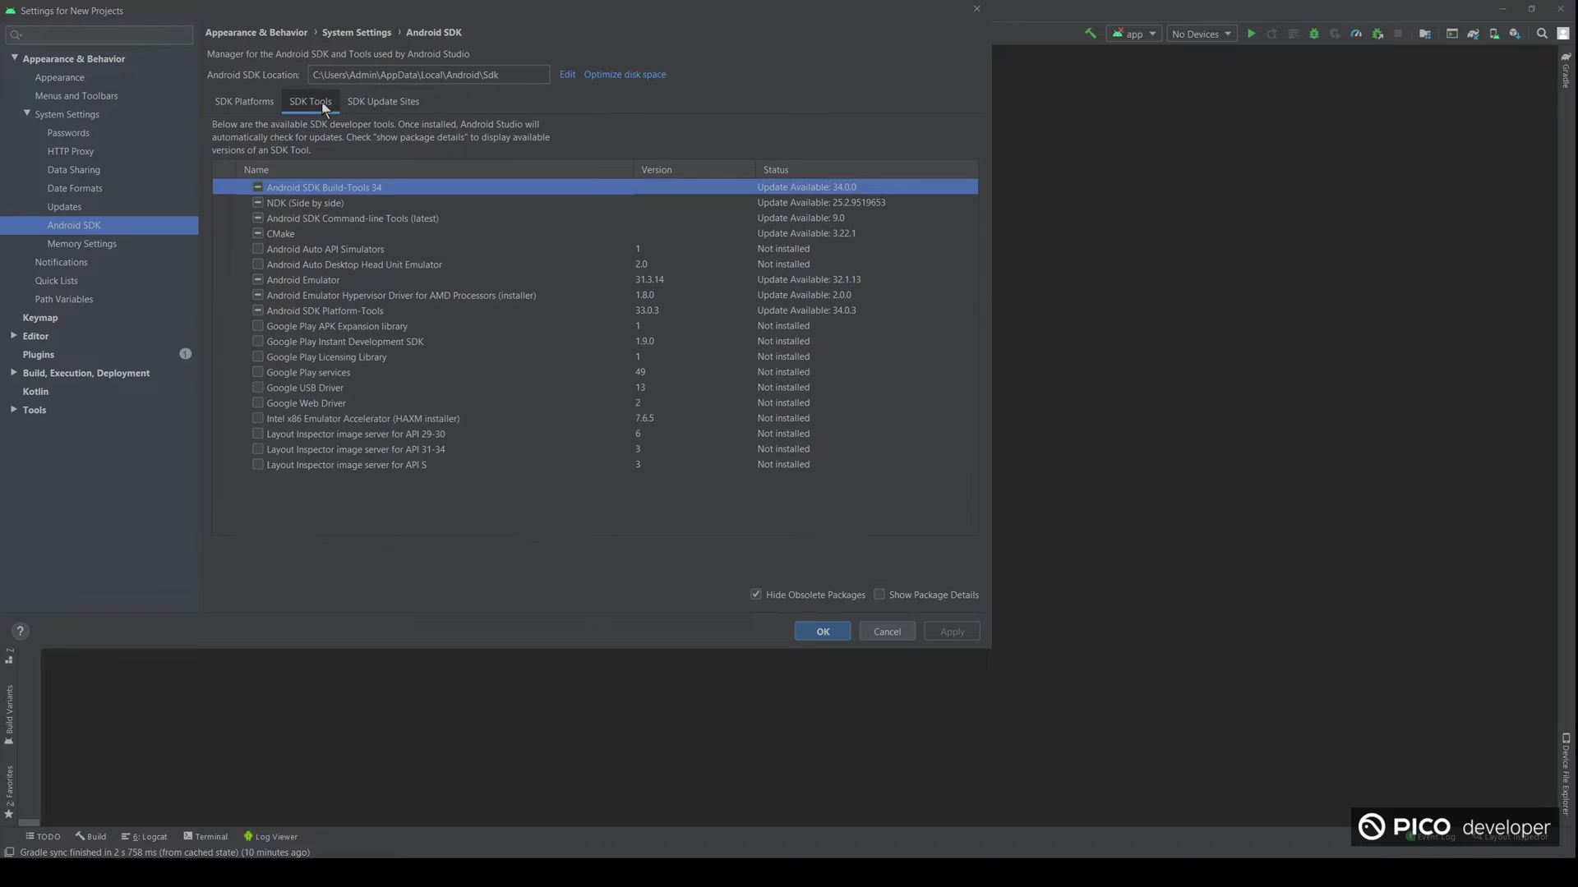
{"action": "left_click", "coordinate": [880, 597]}
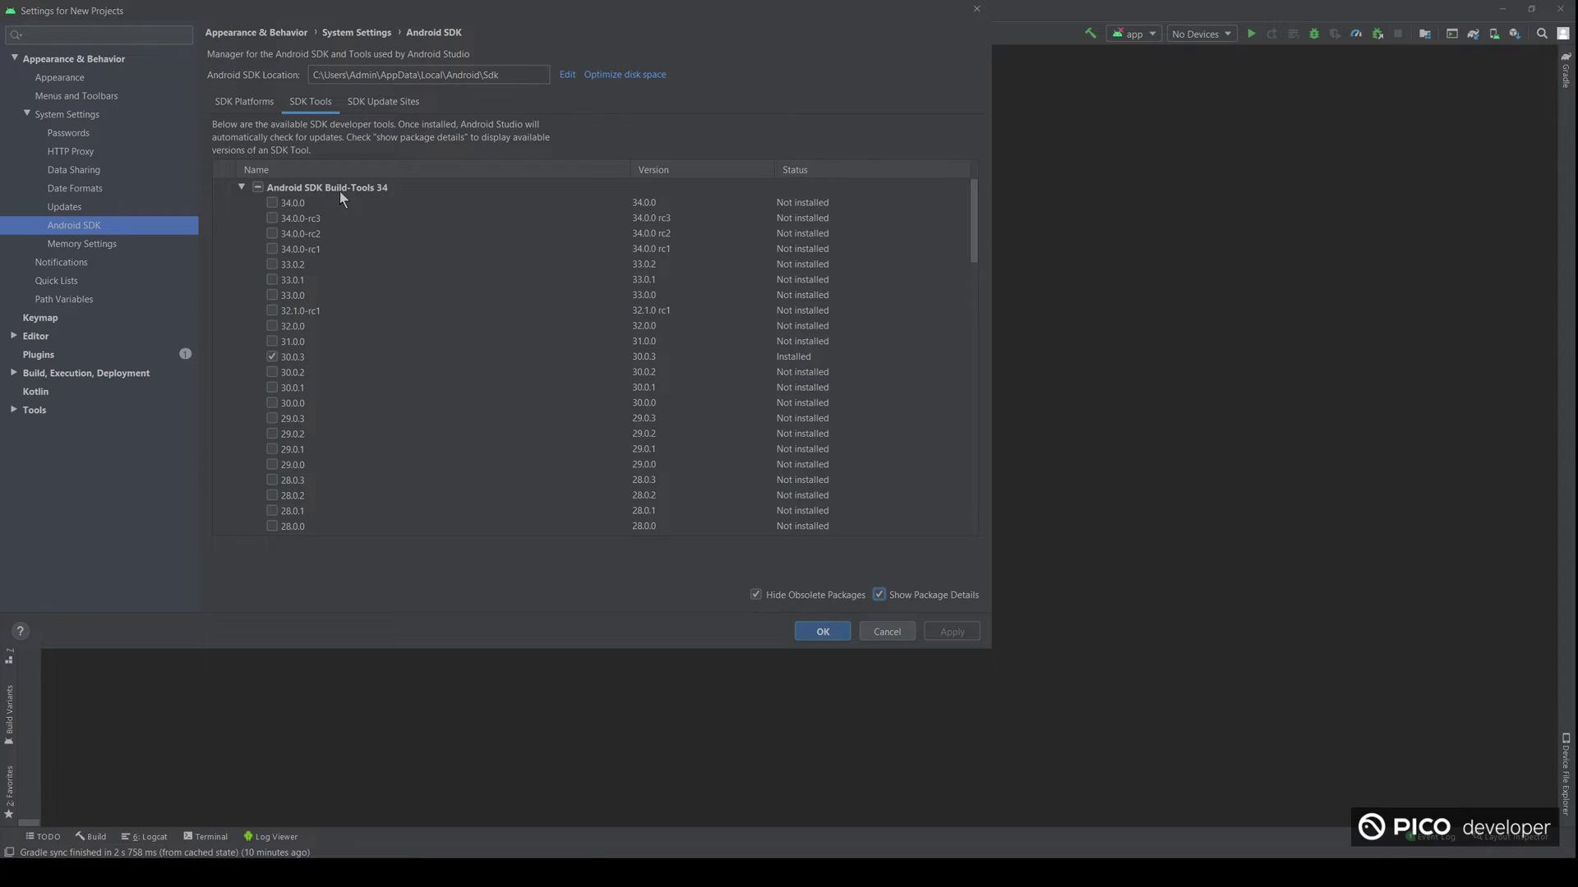
{"action": "left_click", "coordinate": [335, 355]}
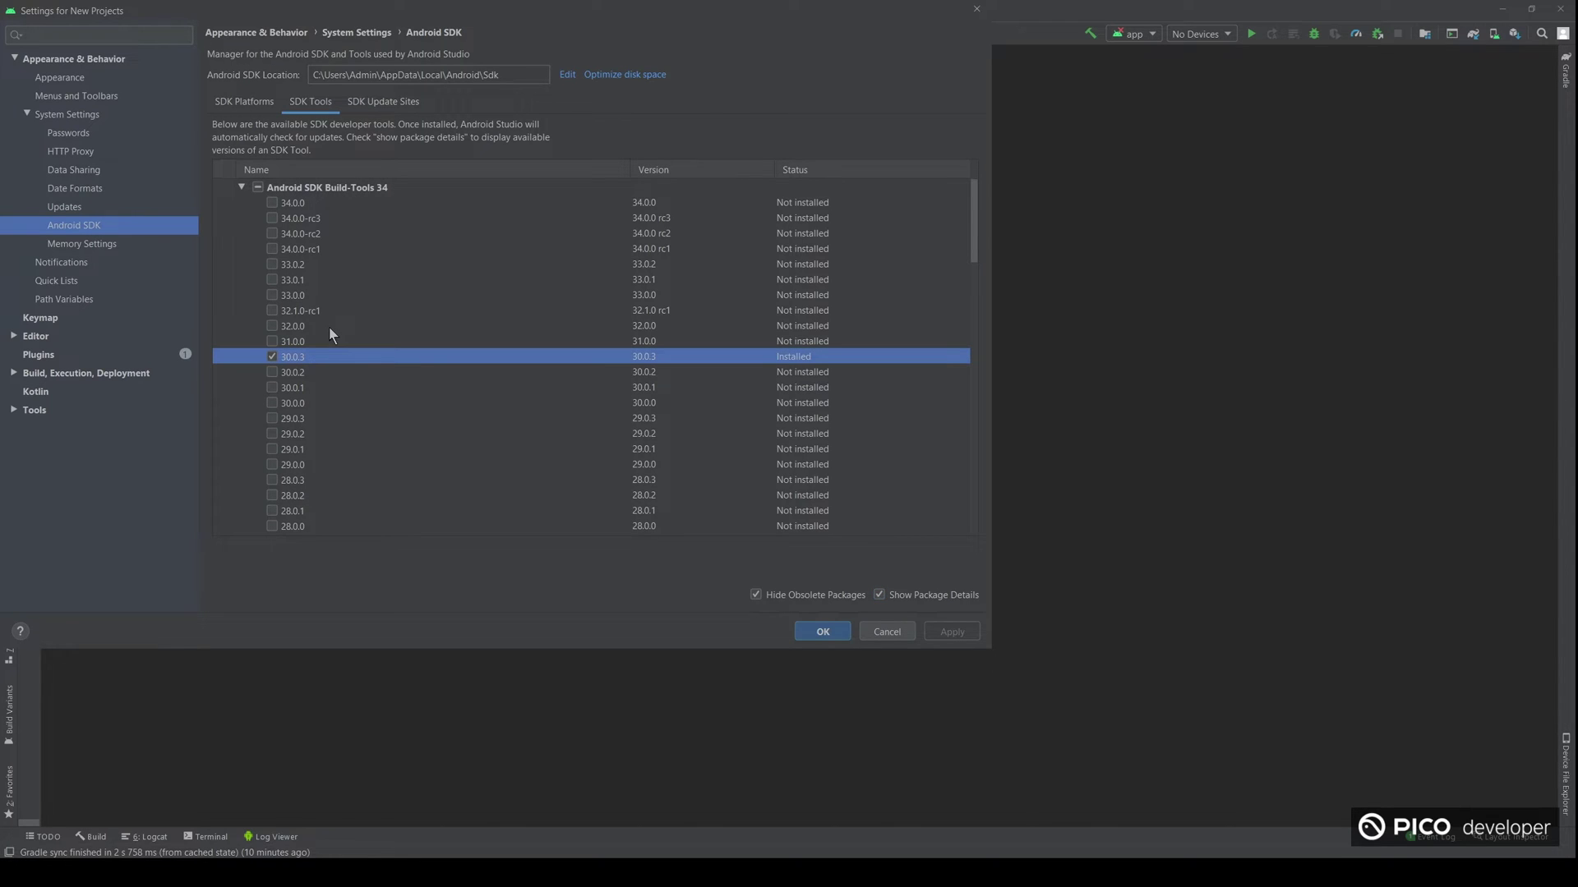
{"action": "left_click", "coordinate": [241, 188]}
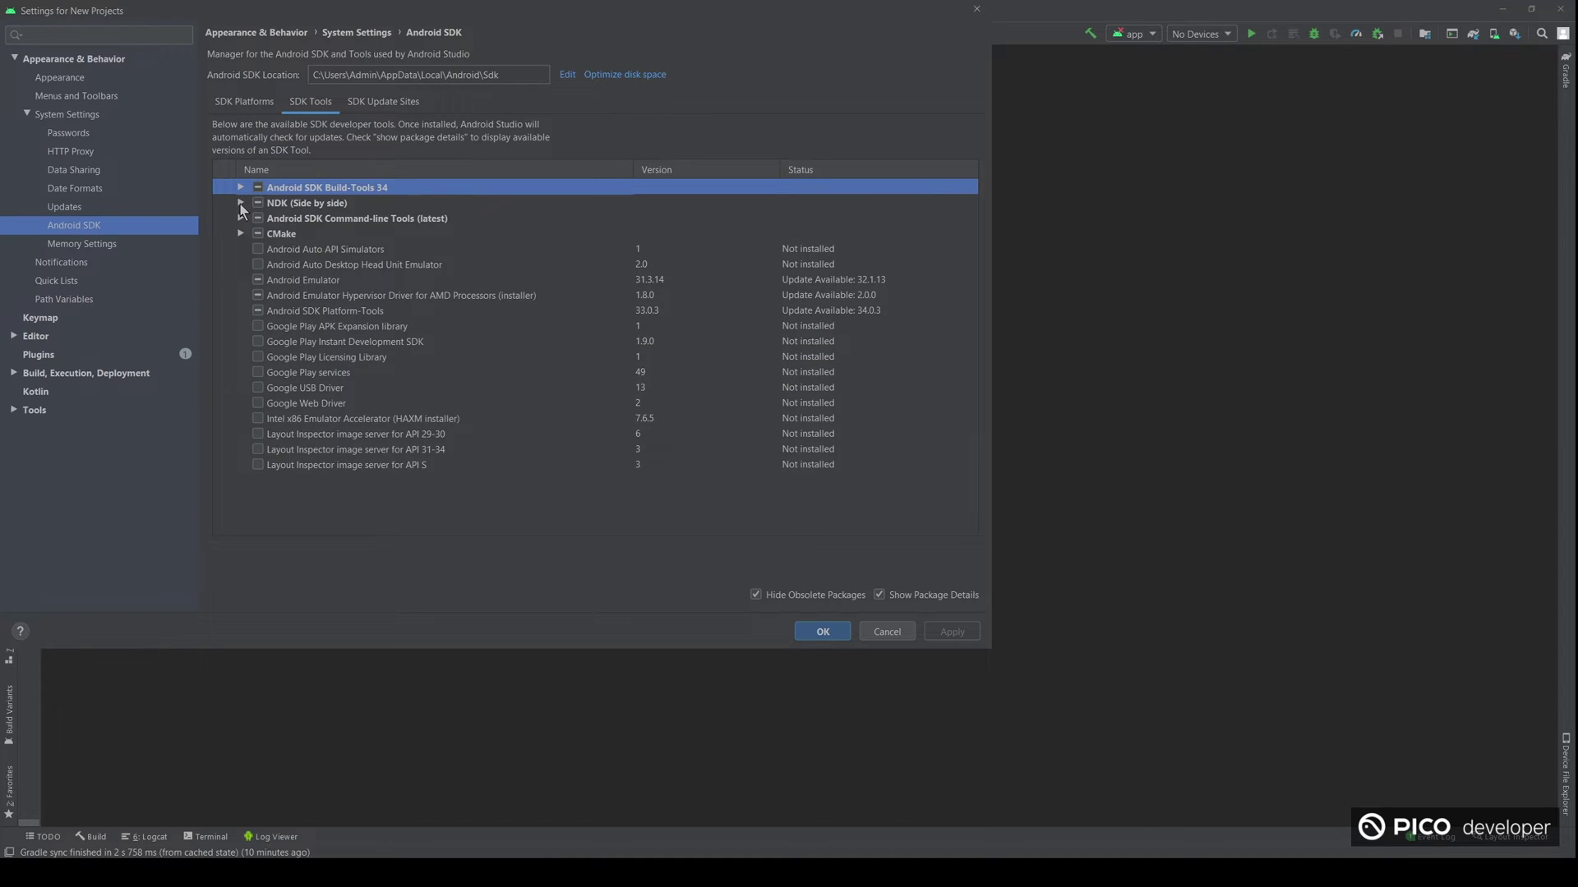
- Check the NDK (Side by side) entries for versions 21.4.7075529 and 25.1.8937393
{"action": "left_click", "coordinate": [242, 204]}
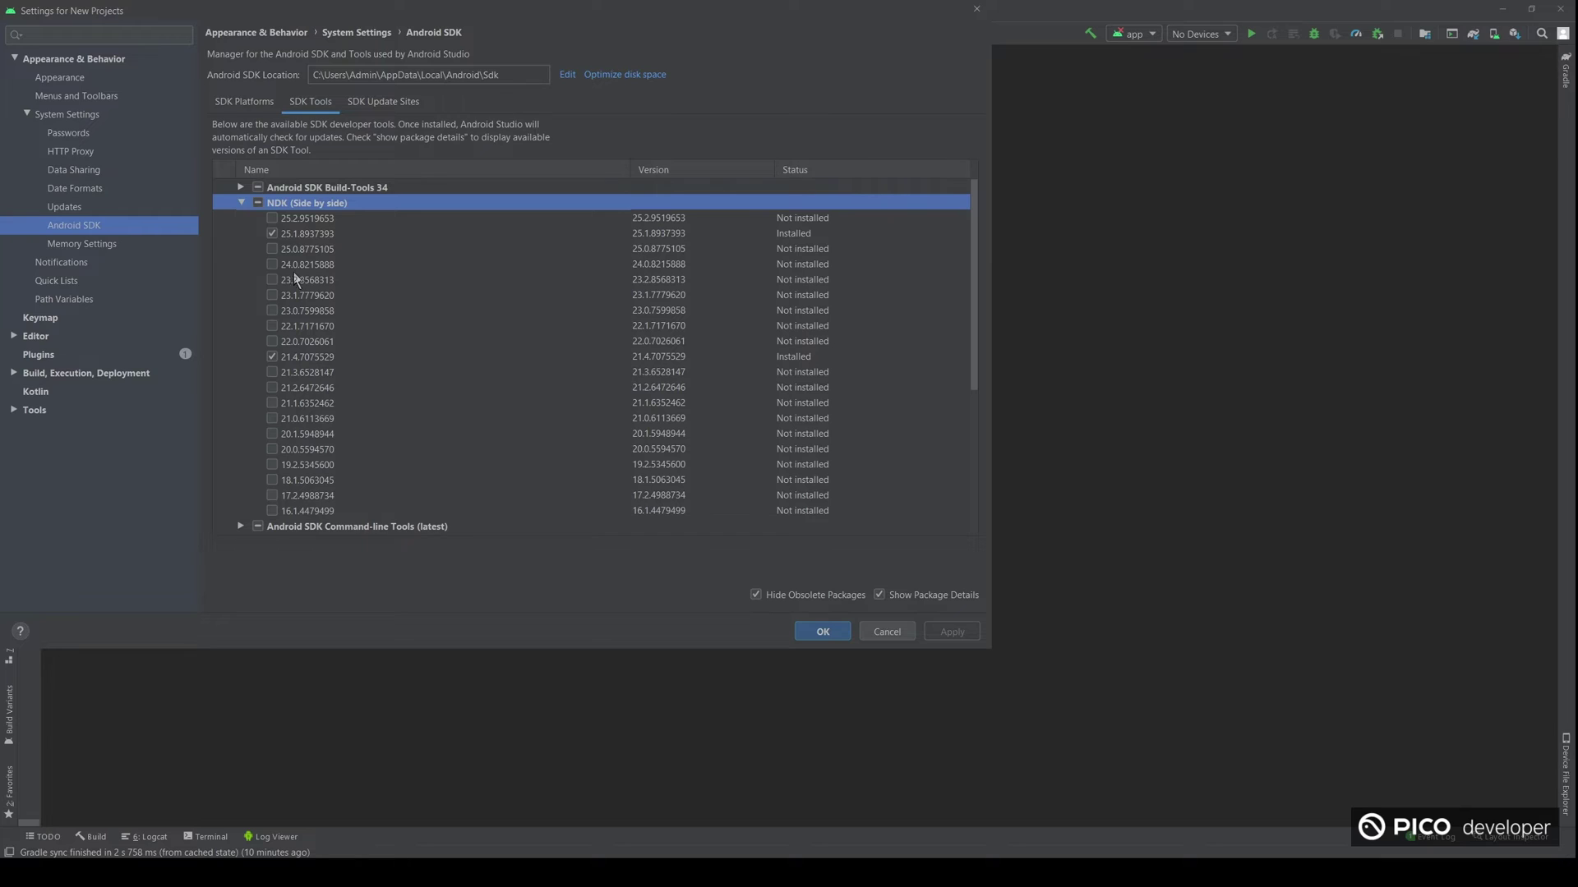
{"action": "left_click", "coordinate": [338, 357]}
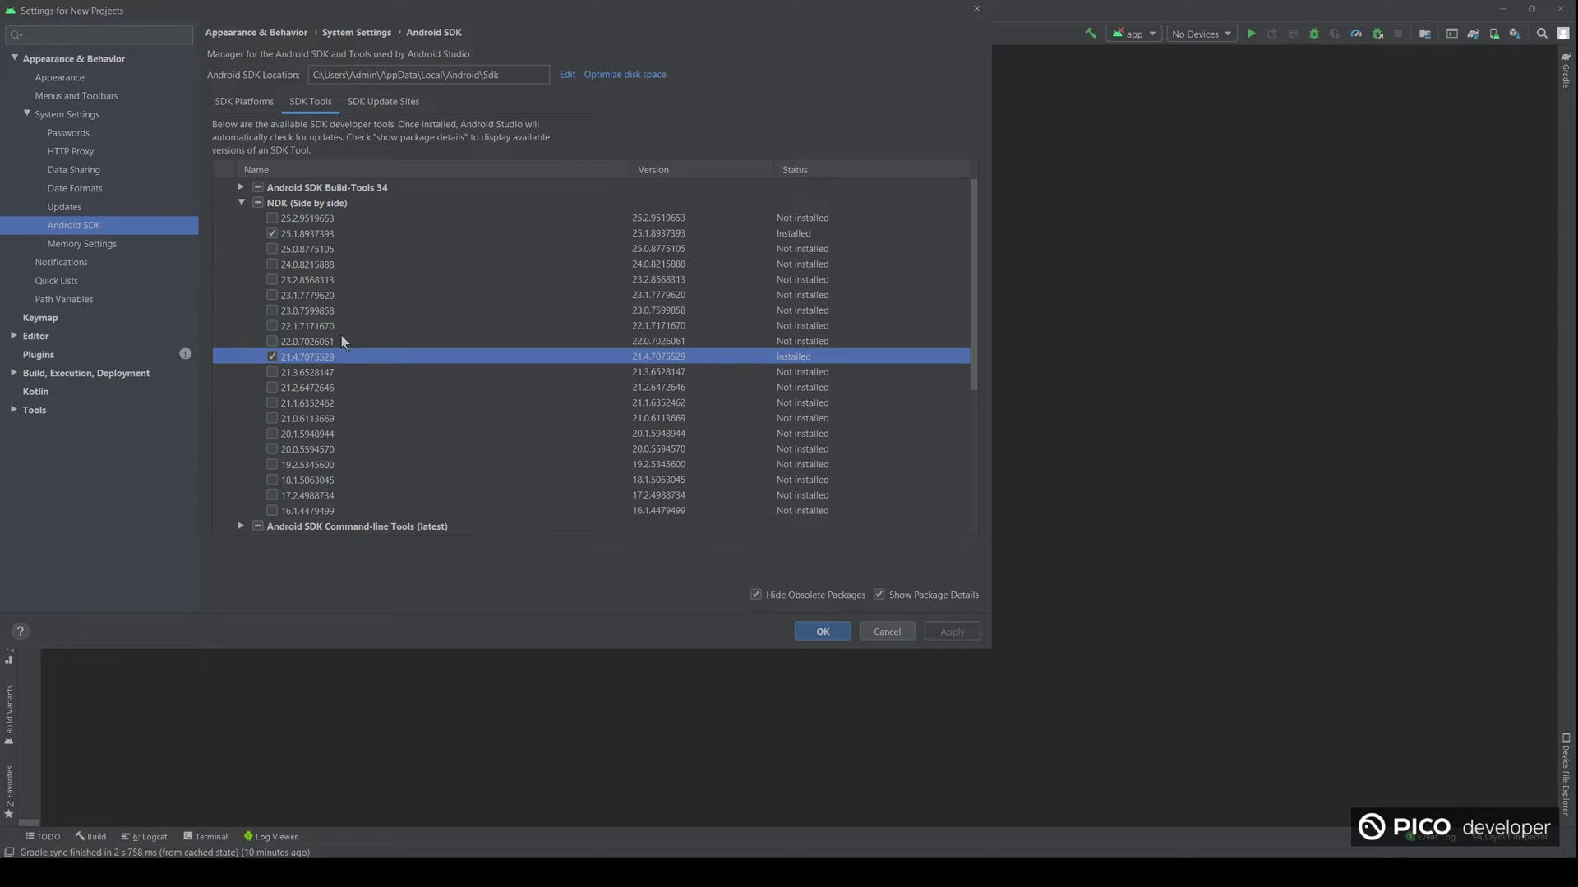
{"action": "left_click", "coordinate": [353, 235]}
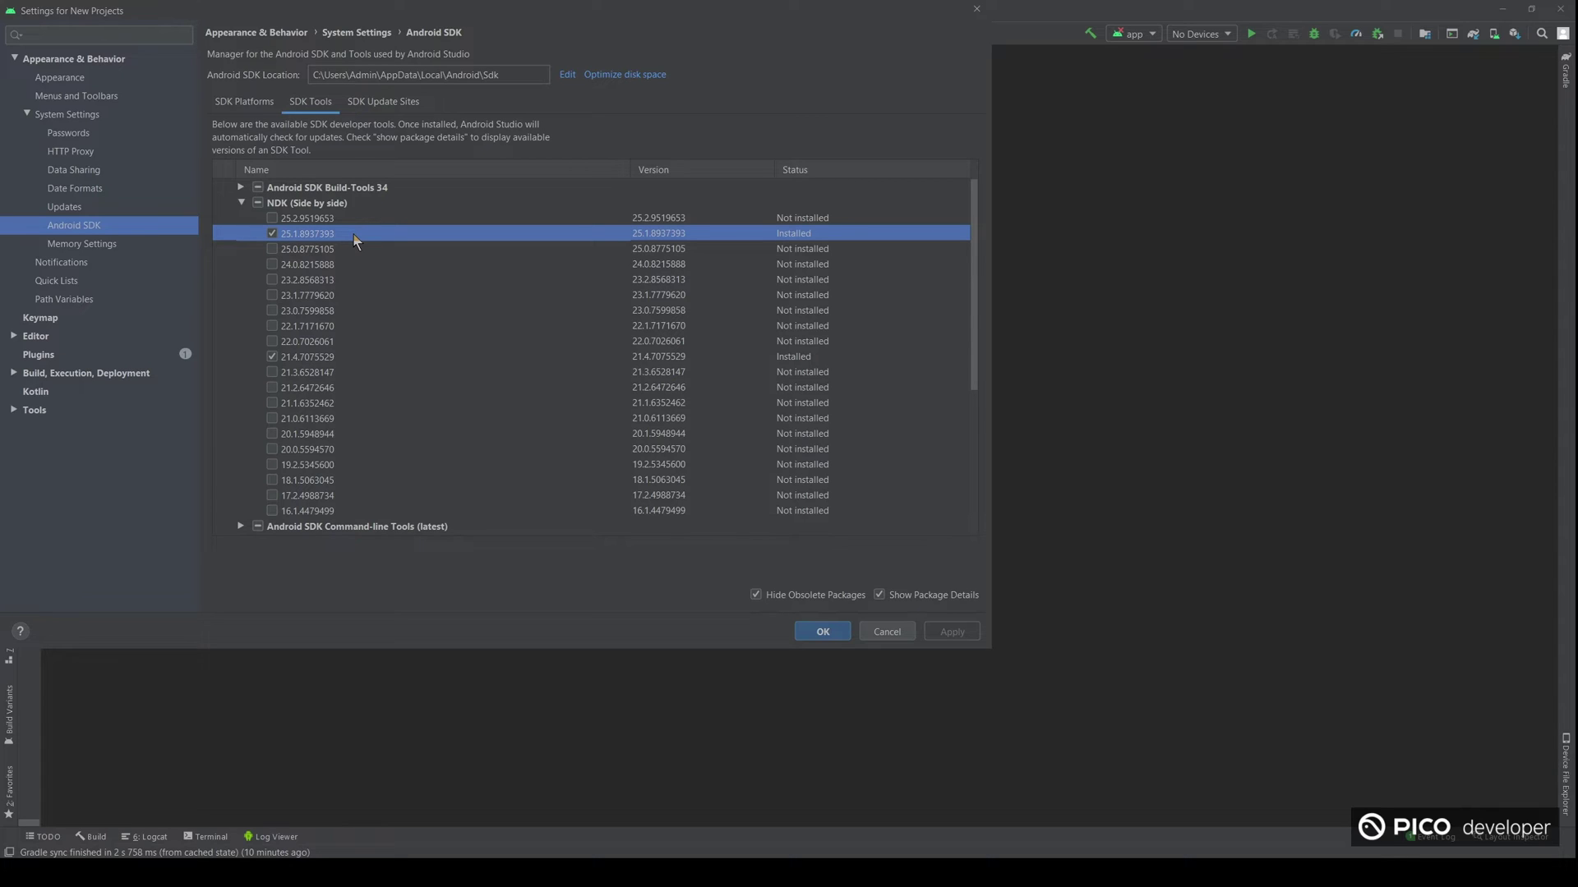
{"action": "left_click", "coordinate": [241, 203]}
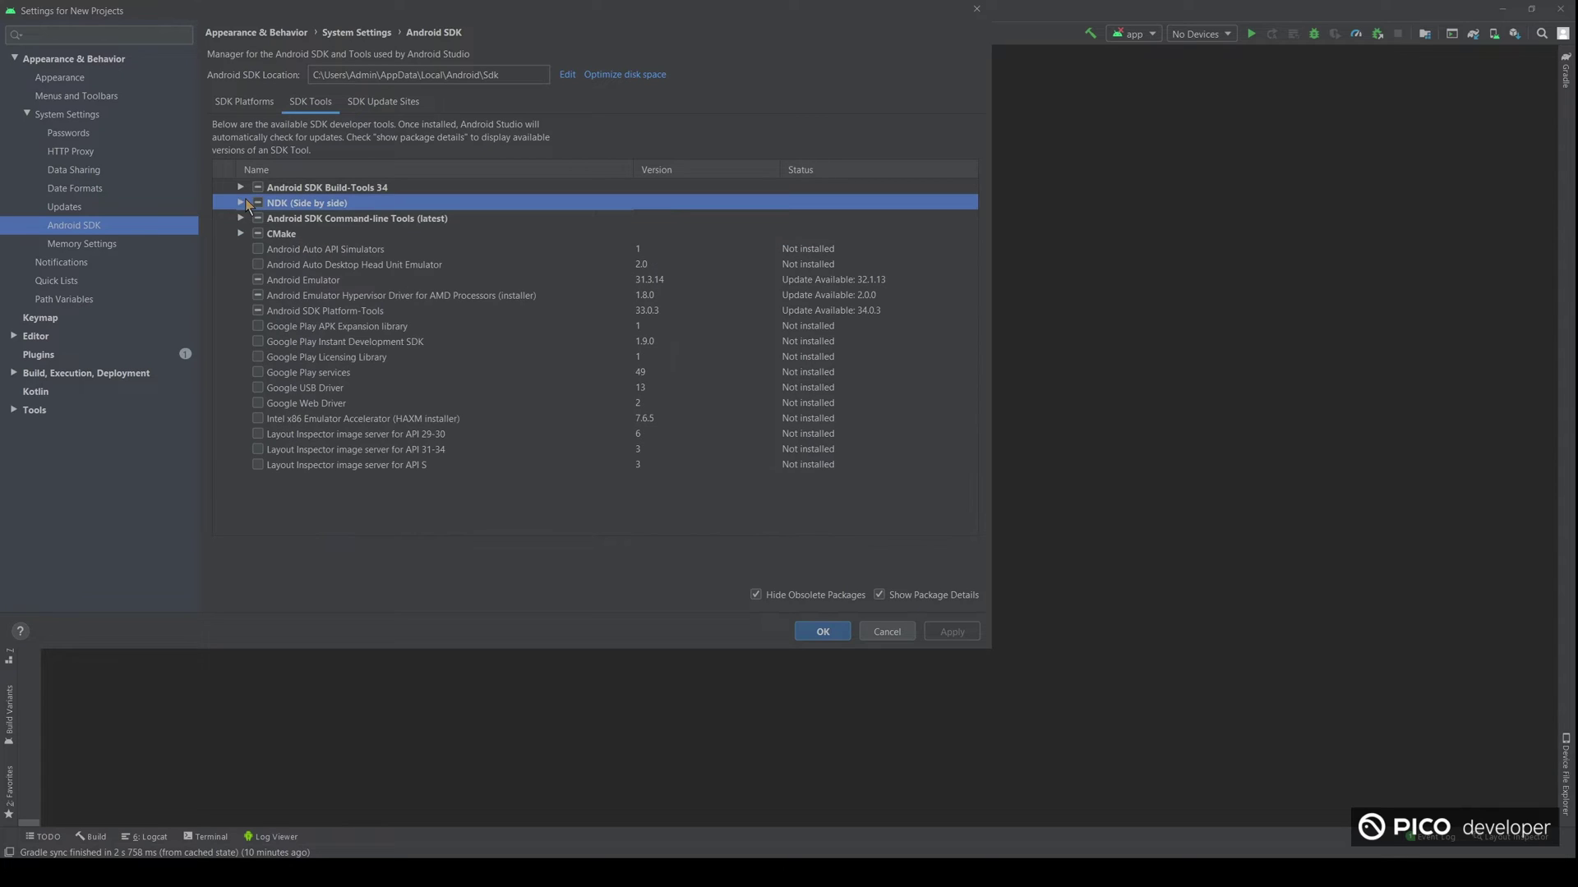
- Check the Android SDK Command-line Tools (latest) 8.0 entry among the SDK tools
{"action": "left_click", "coordinate": [241, 219]}
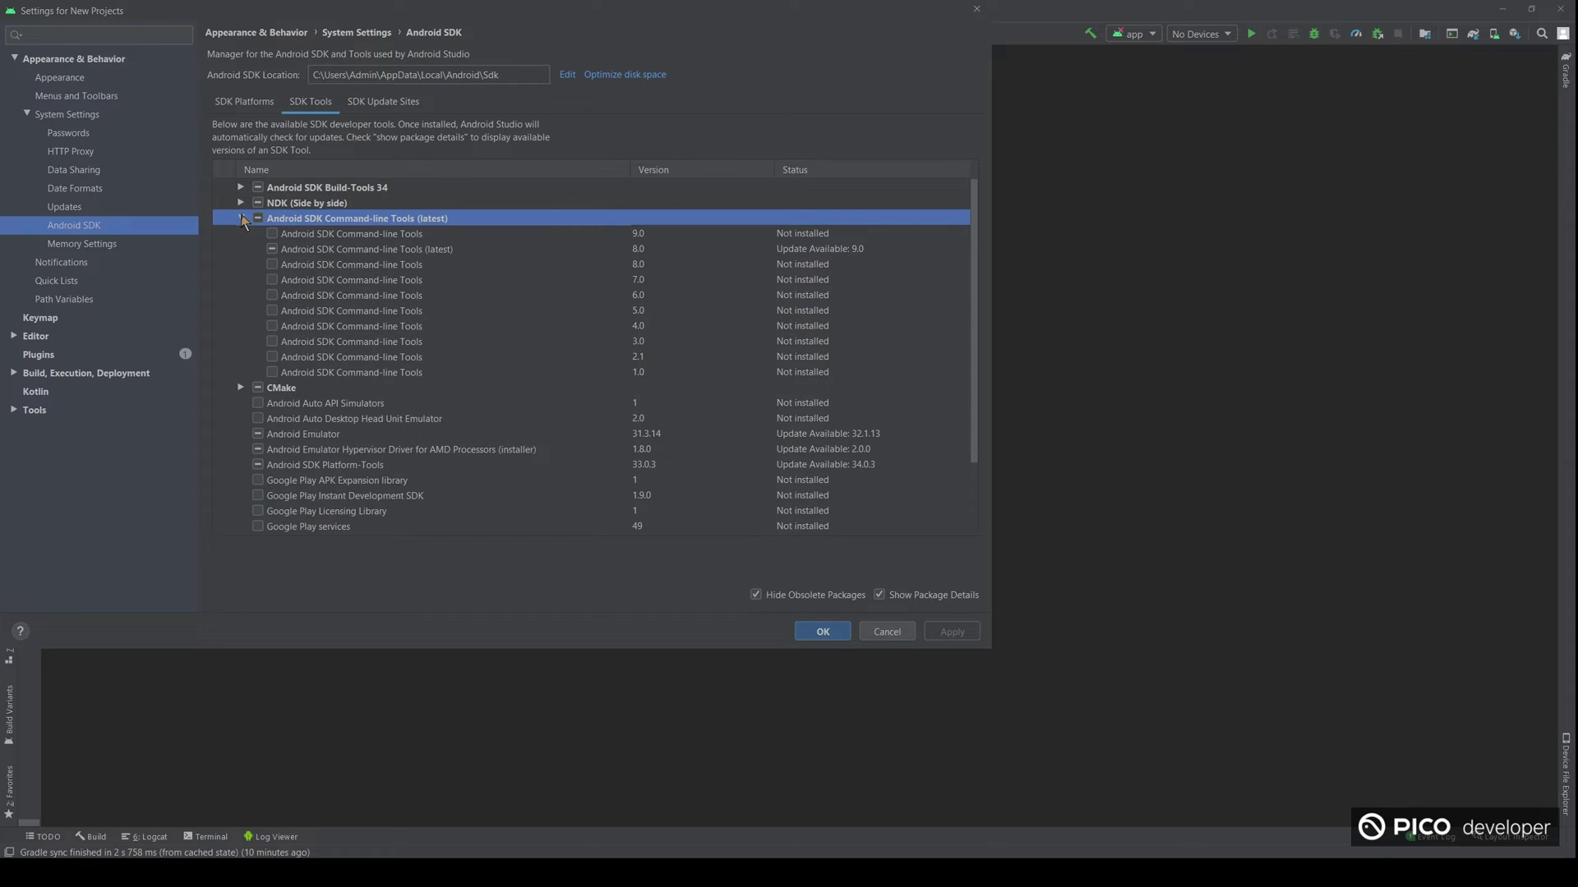
{"action": "left_click", "coordinate": [422, 250]}
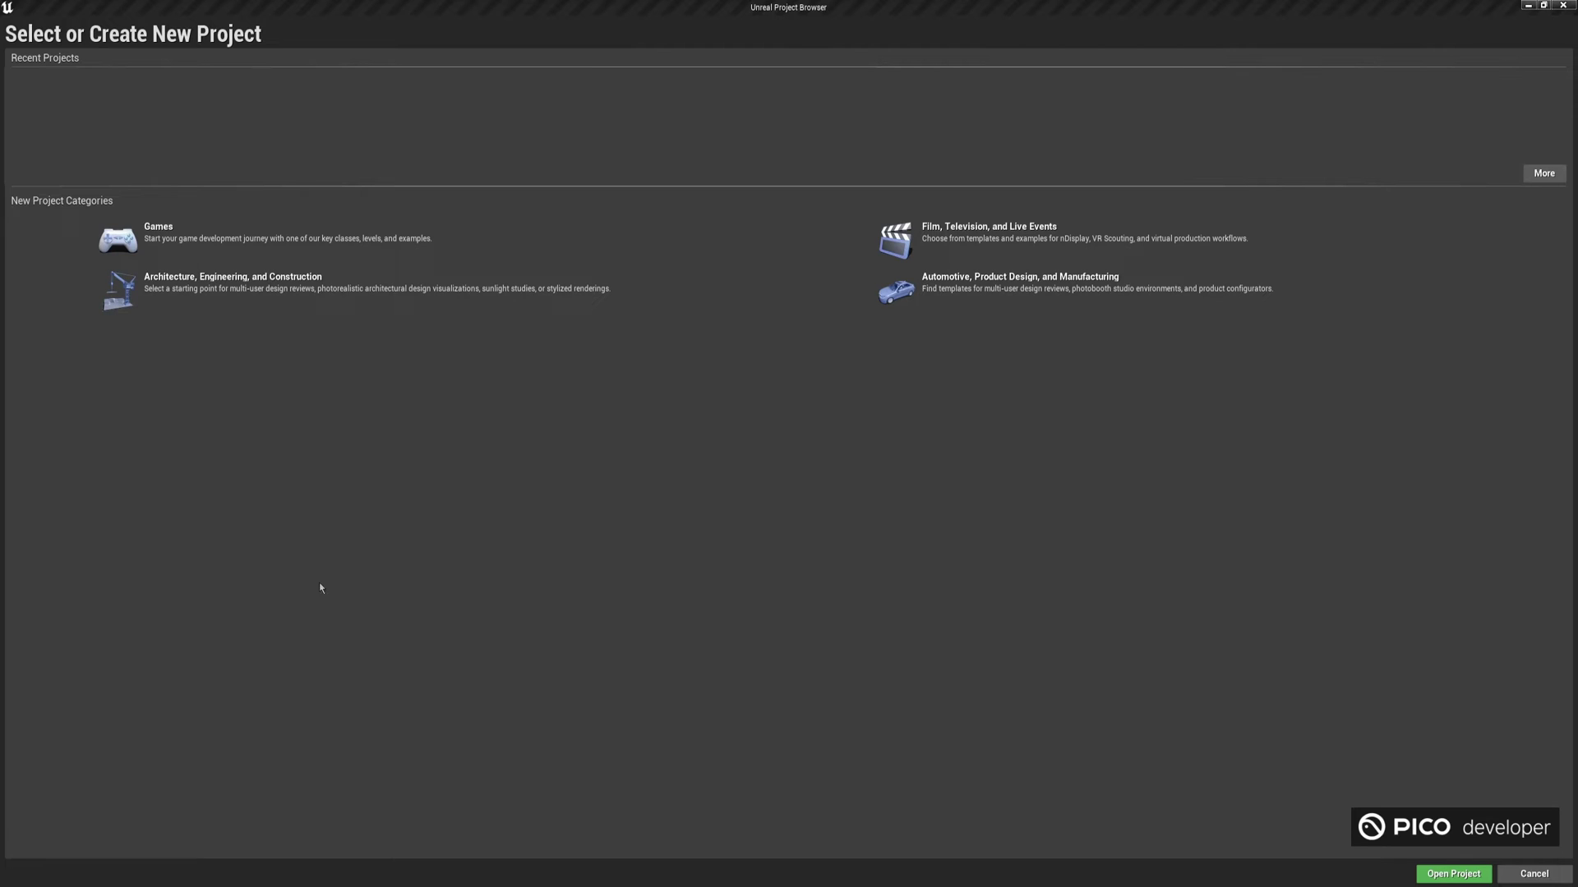
- In the Unreal Project Browser, create a Games project from the Virtual Reality template, without starter content, named MyPICOProject
{"action": "left_click", "coordinate": [165, 242]}
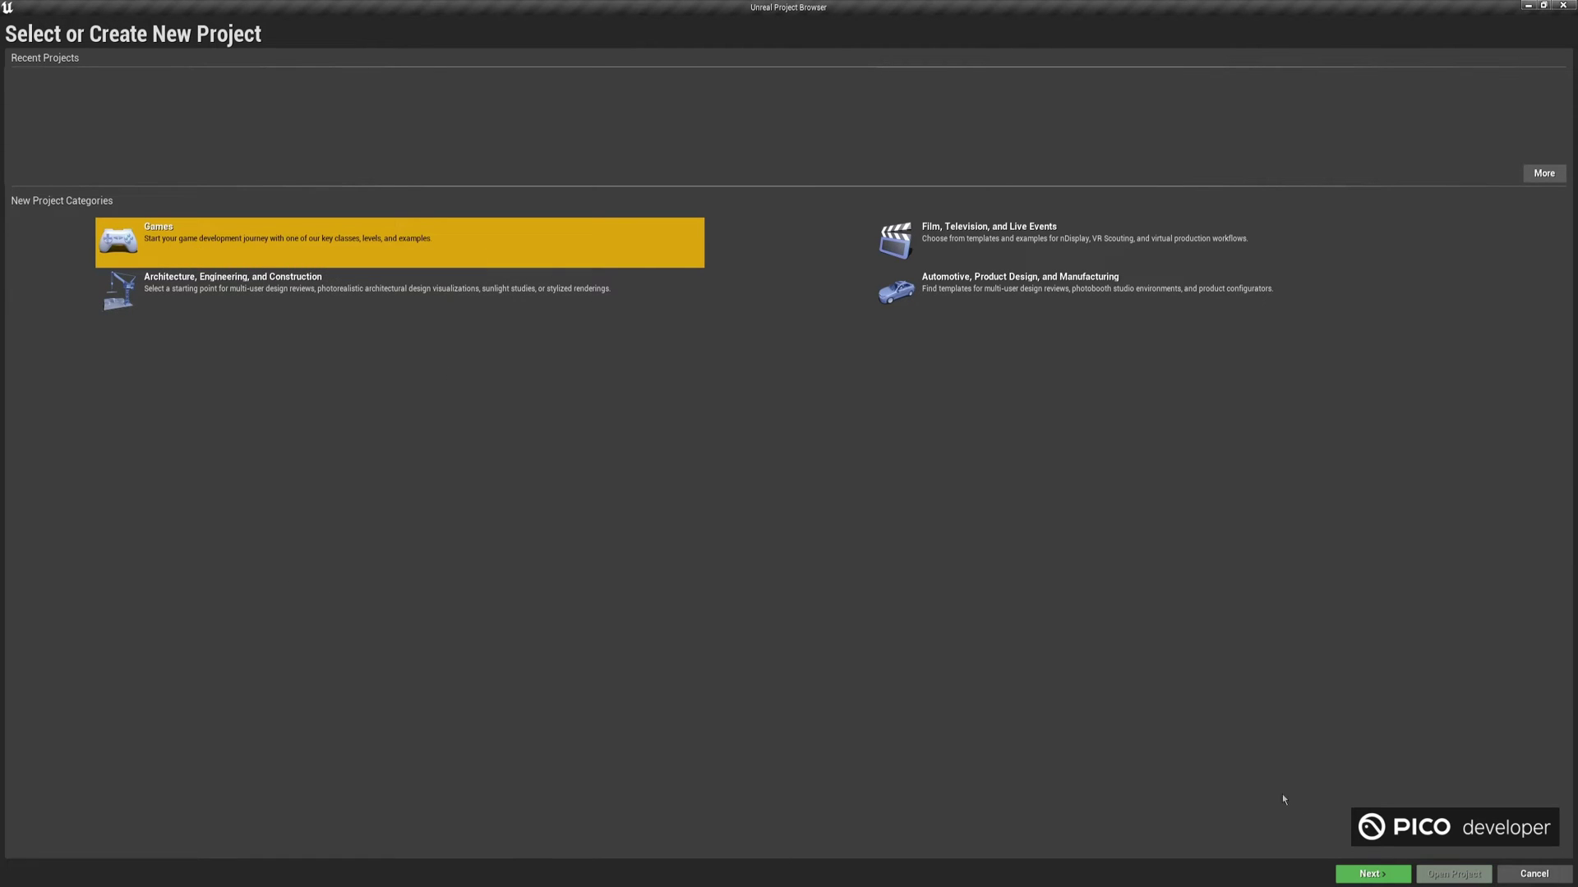
{"action": "left_click", "coordinate": [1366, 876]}
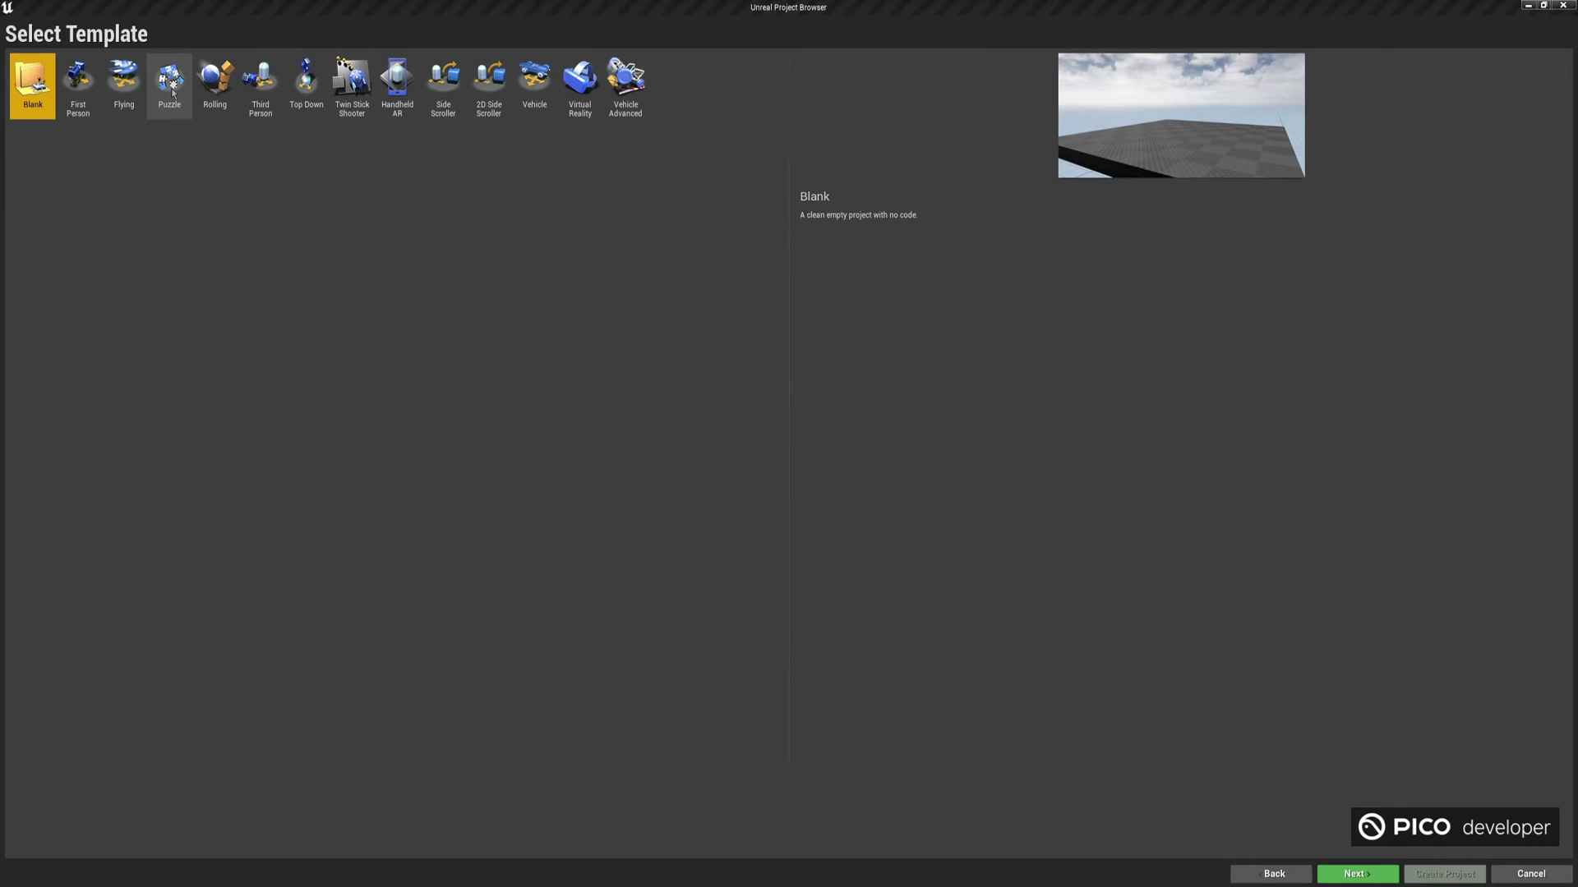
{"action": "left_click", "coordinate": [595, 80]}
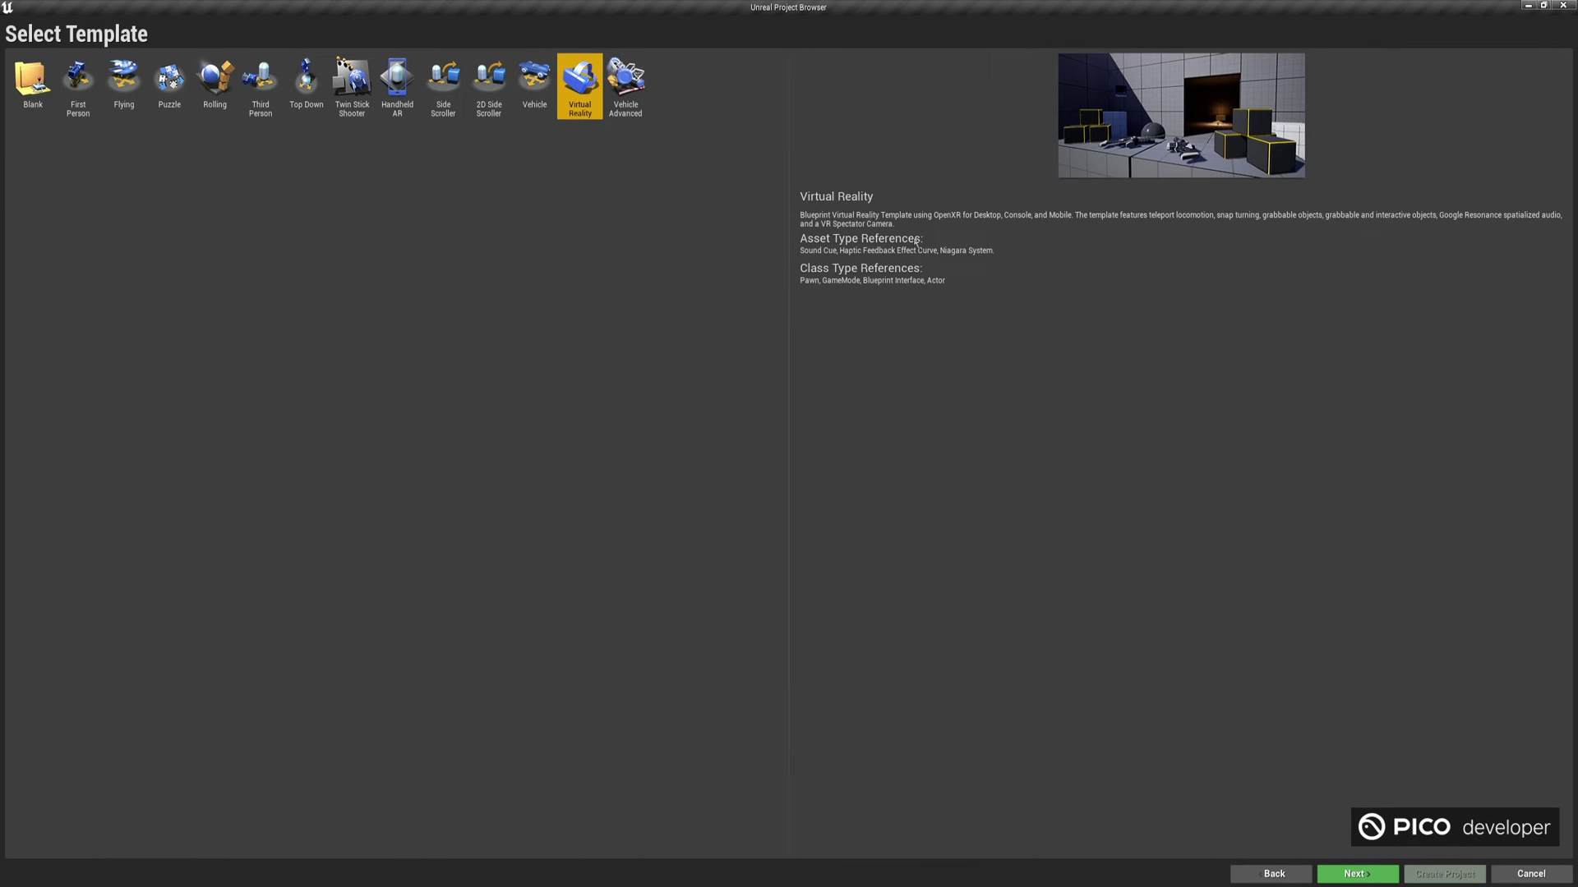
{"action": "left_click", "coordinate": [1358, 874]}
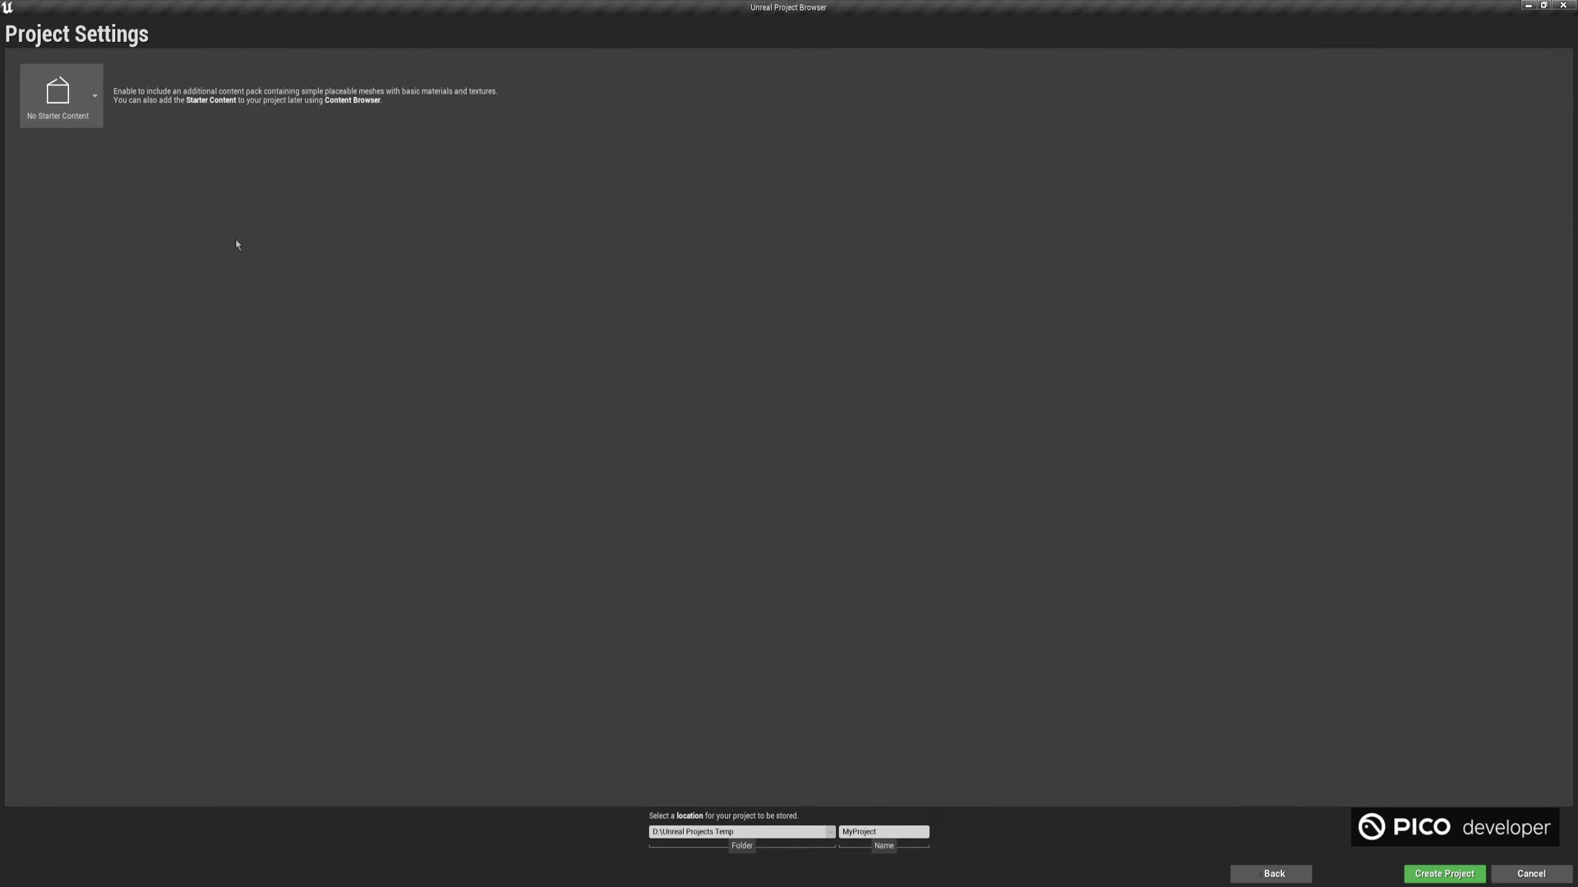
{"action": "left_click", "coordinate": [873, 830]}
{"action": "type", "text": "MyPICOProj"}
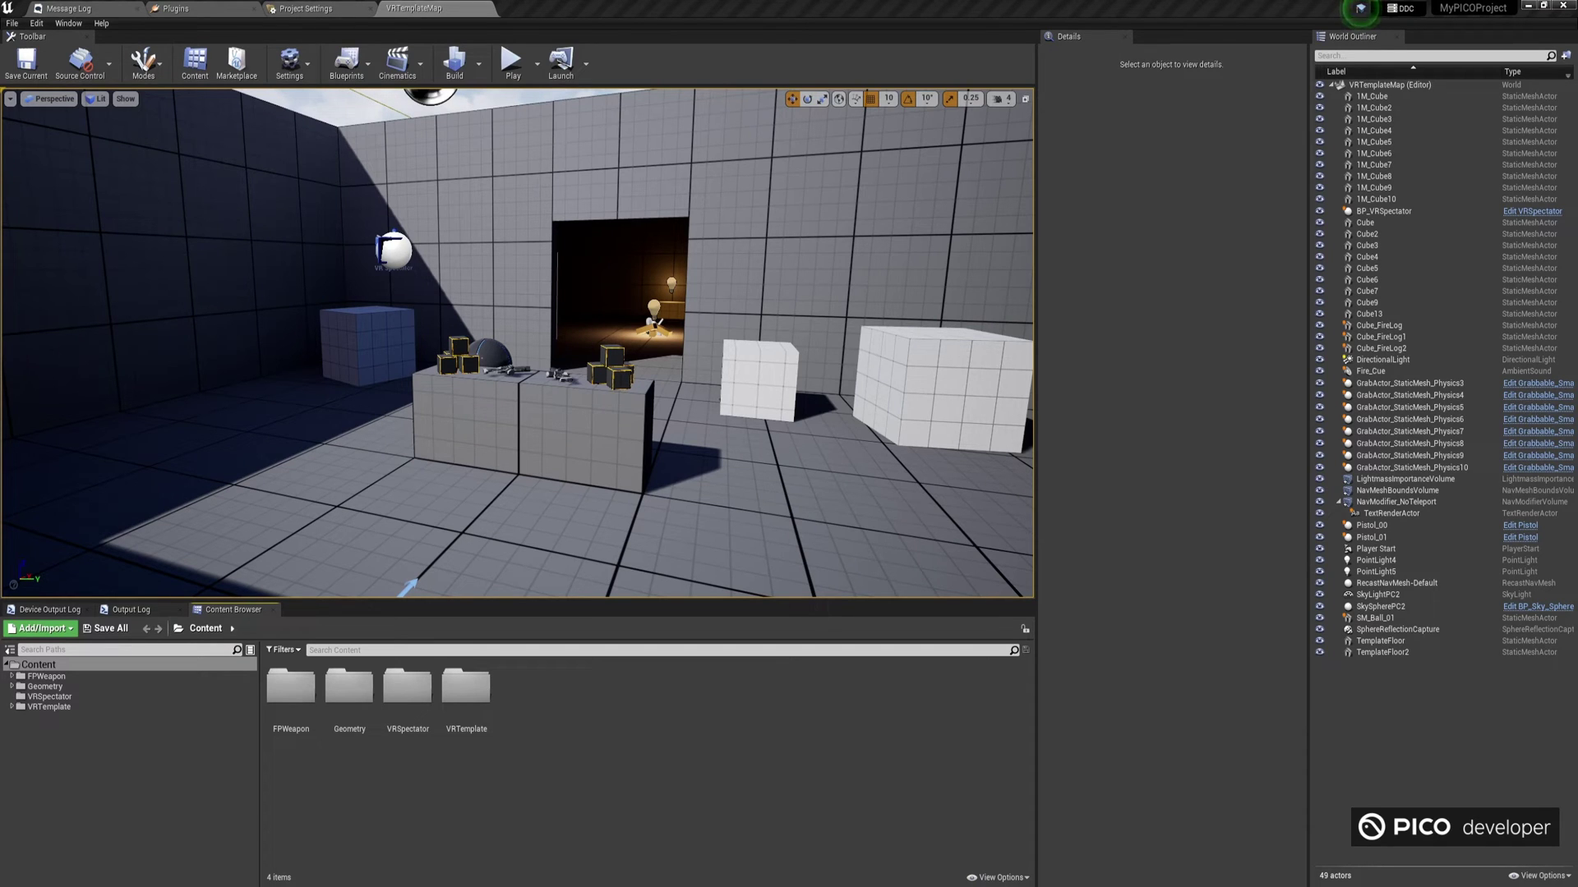
- Add a new C++ class with parent class None to the project, keeping the name MyClass
{"action": "left_click", "coordinate": [219, 757]}
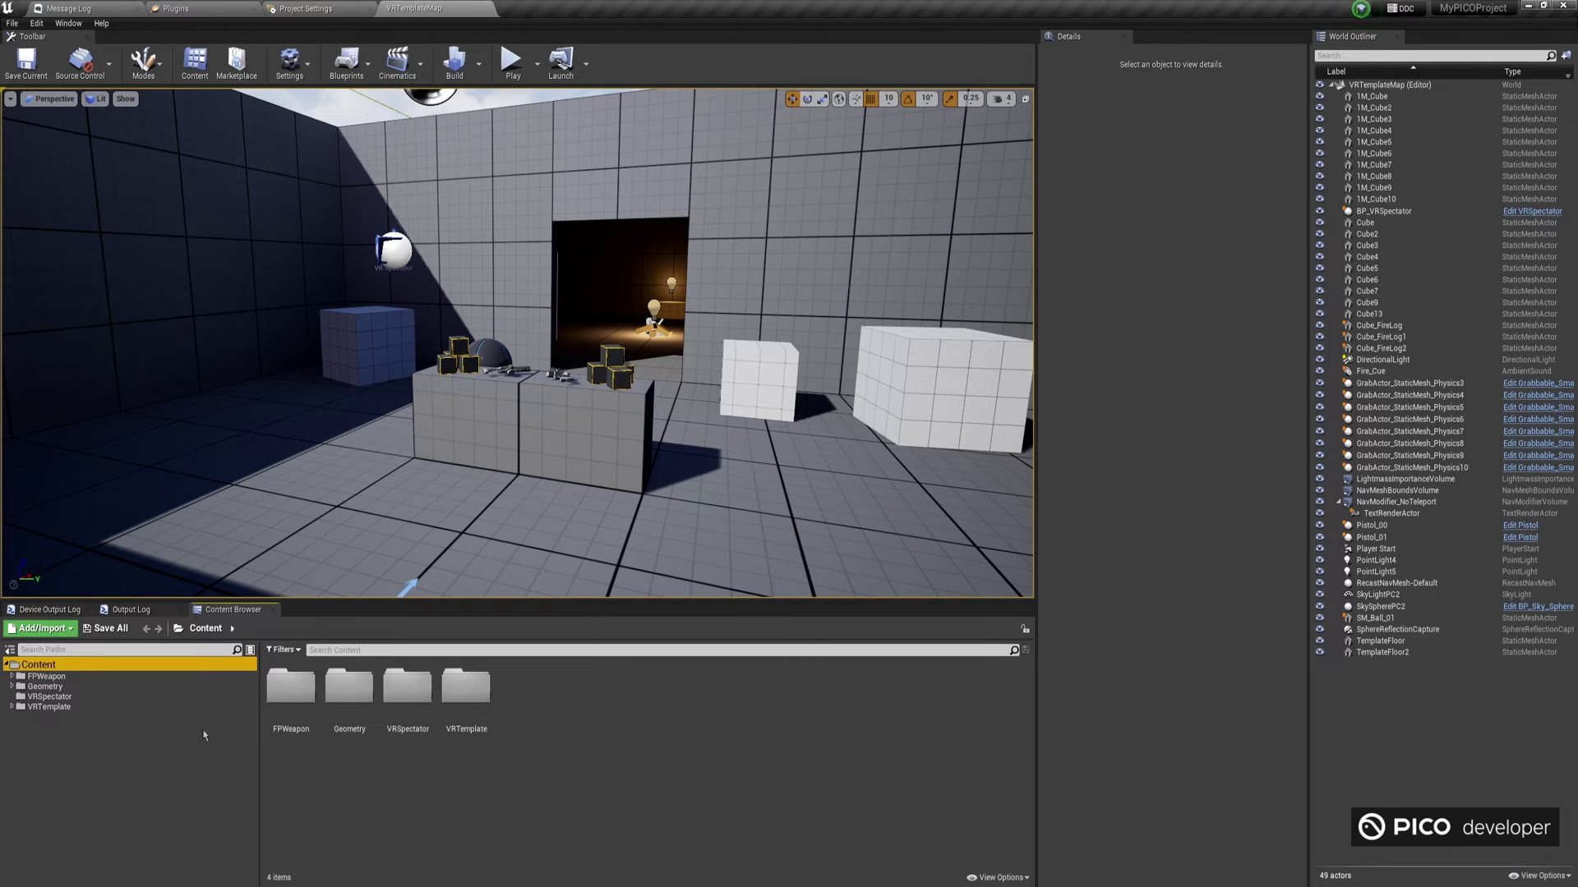
{"action": "left_click", "coordinate": [13, 23]}
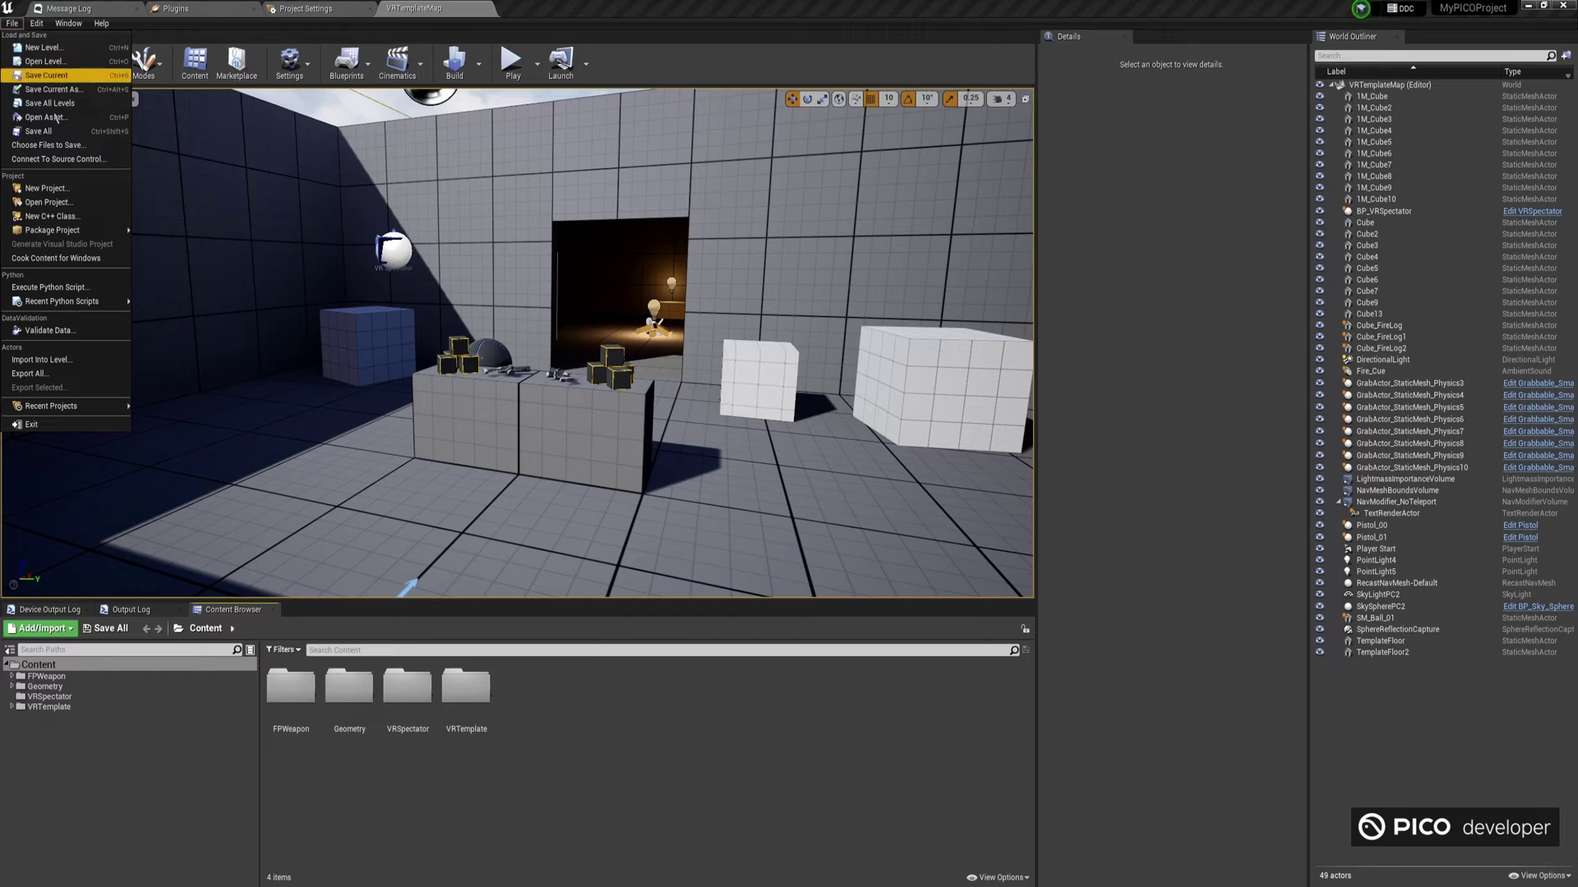
{"action": "left_click", "coordinate": [87, 216]}
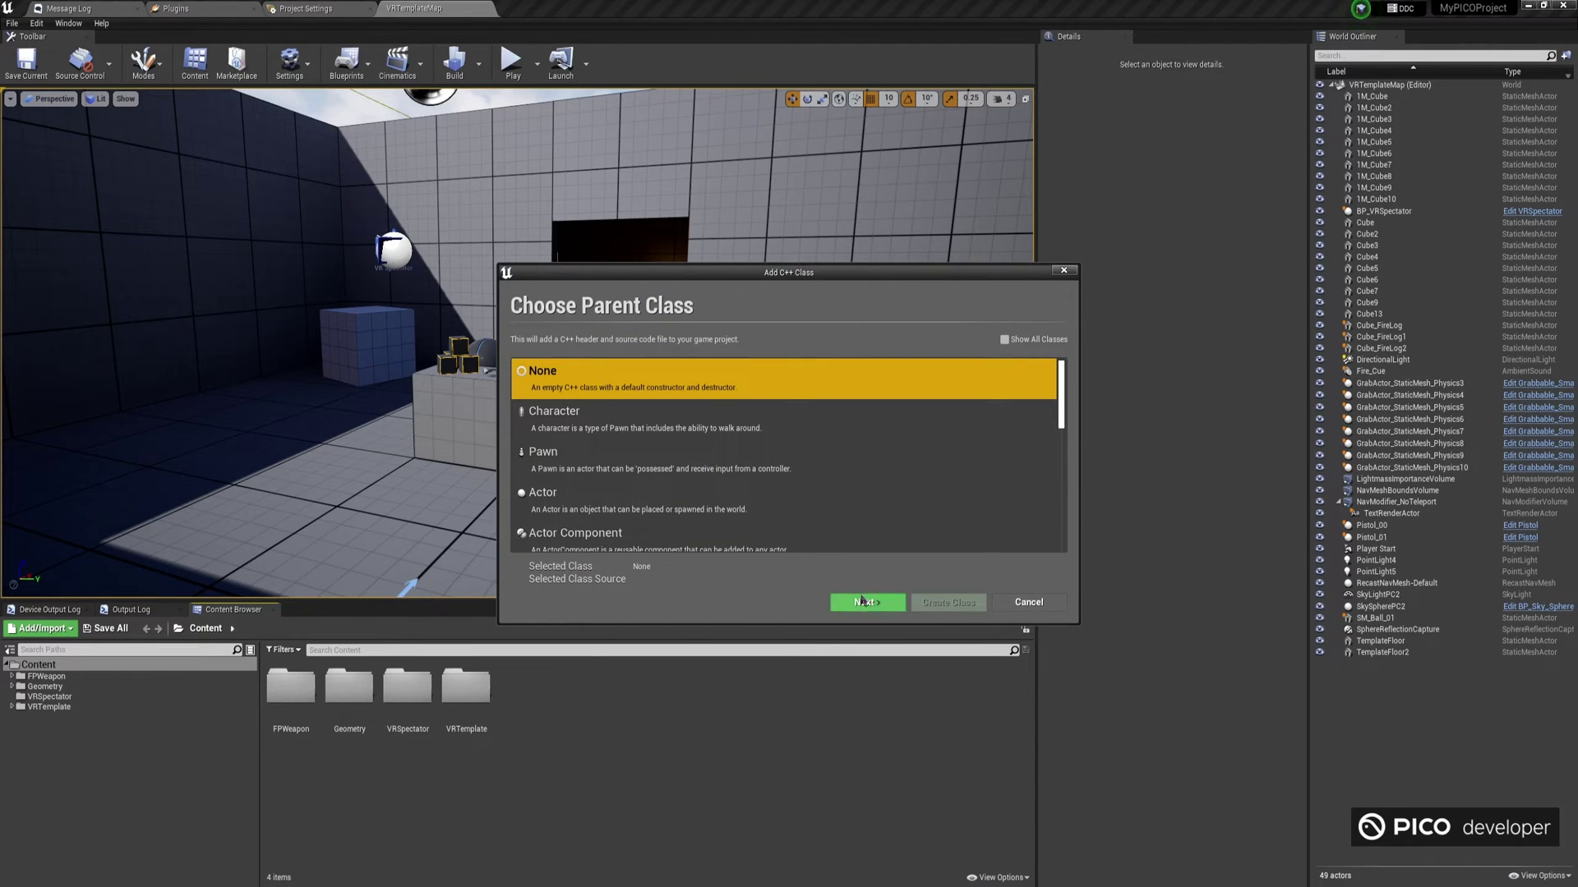
{"action": "left_click", "coordinate": [861, 601]}
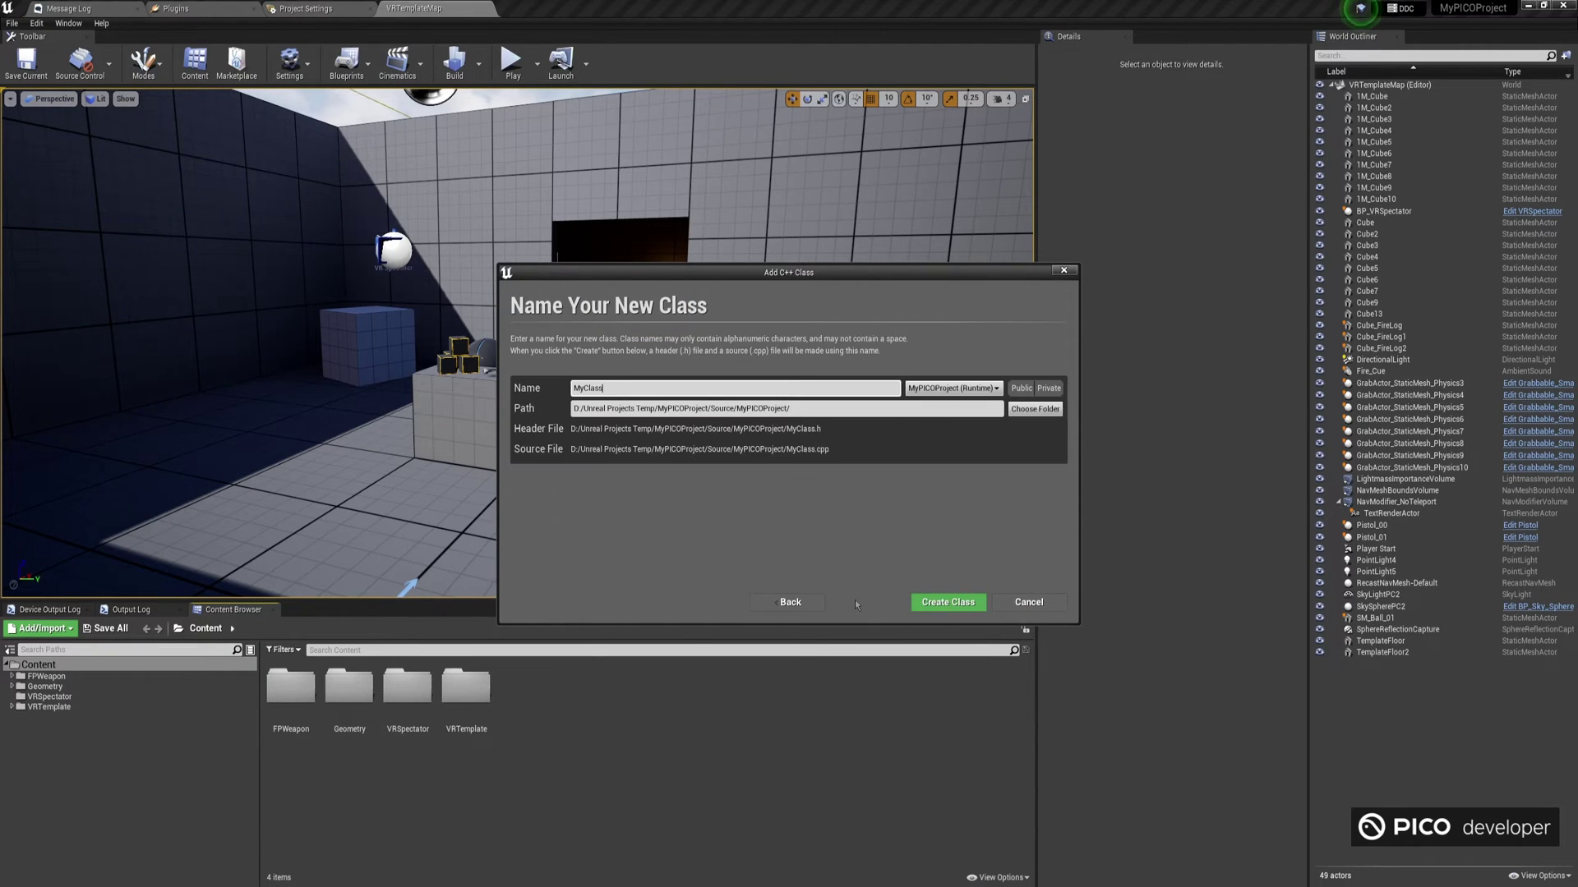
{"action": "left_click", "coordinate": [674, 390]}
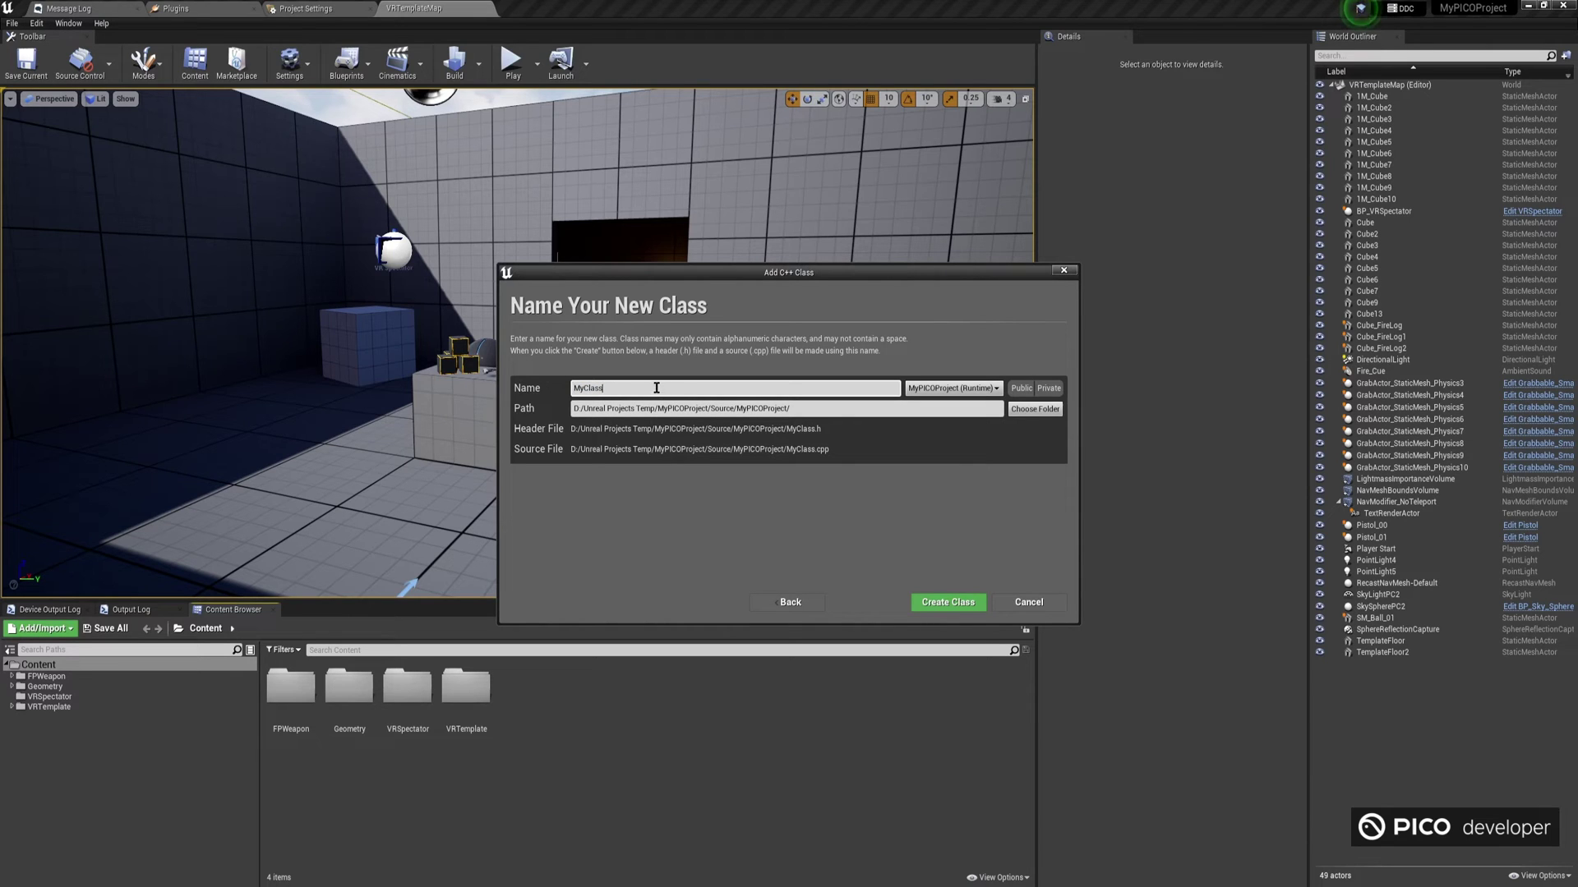
{"action": "left_click", "coordinate": [935, 609]}
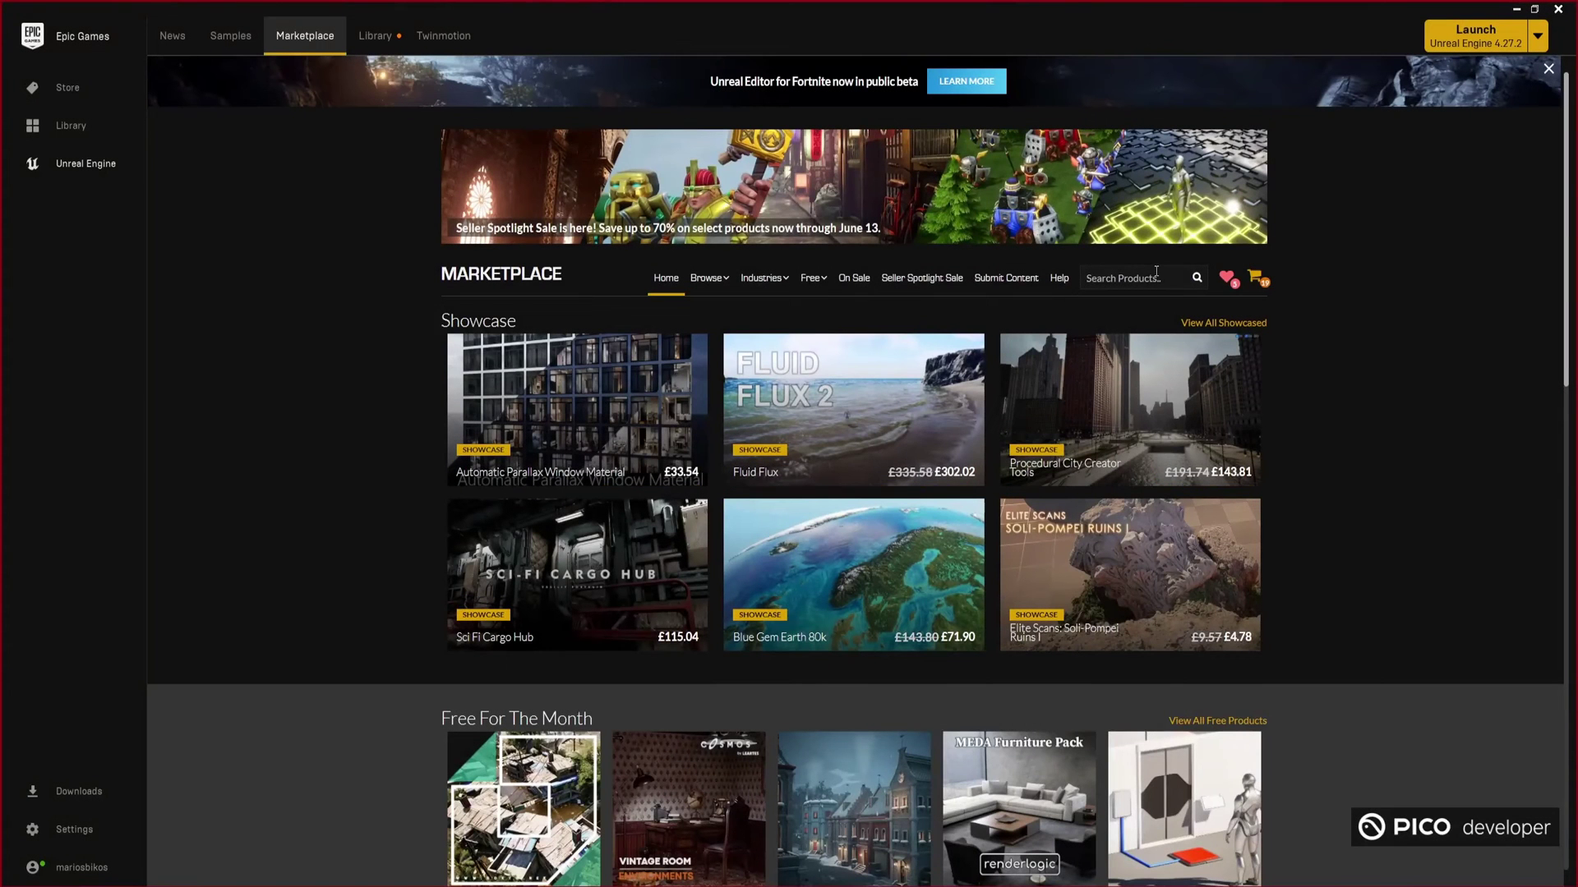
- In the Epic Games Launcher, search the Marketplace for "PICO XR" and look at the PICO plugins found
{"action": "left_click", "coordinate": [1156, 271]}
{"action": "type", "text": "PICO XR"}
{"action": "key", "text": "Return"}
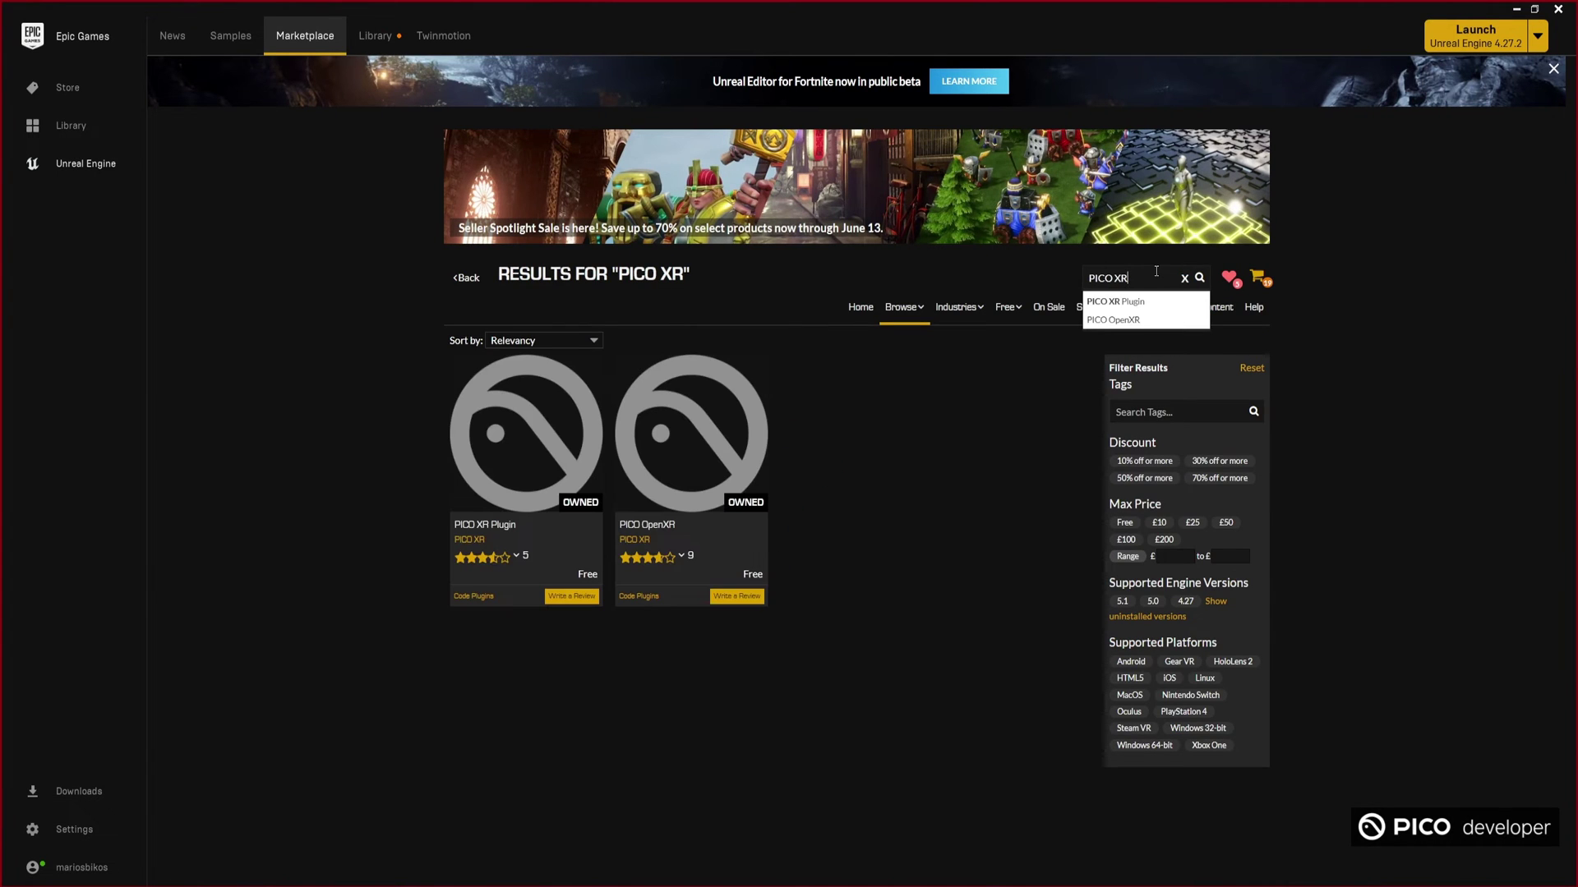
{"action": "mouse_move", "coordinate": [522, 442]}
{"action": "mouse_move", "coordinate": [711, 444]}
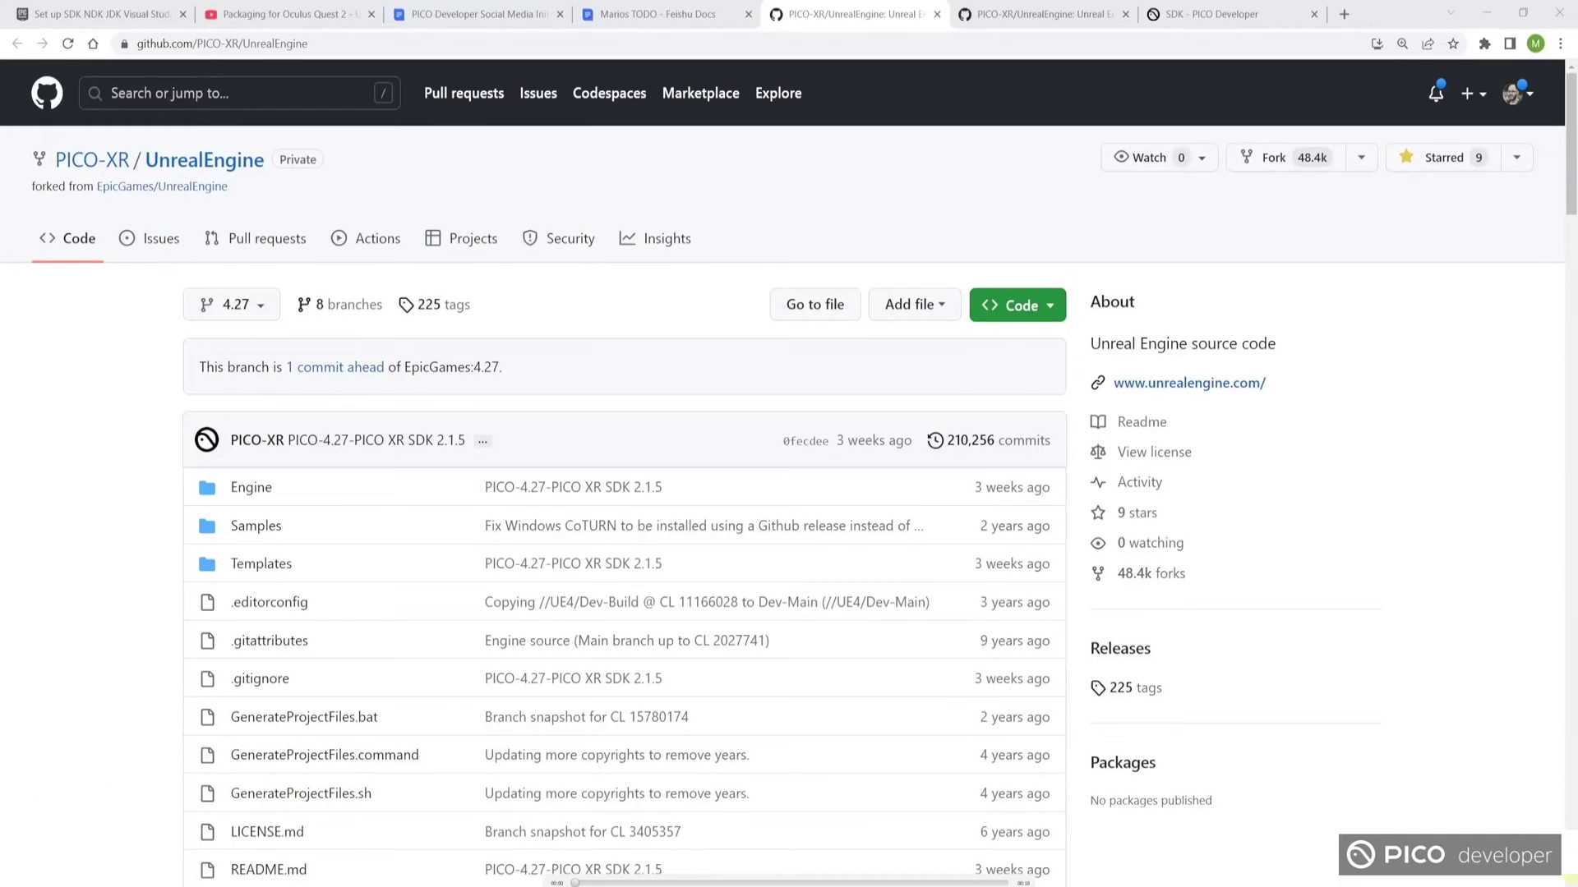
- In the PICO-XR/UnrealEngine repository on GitHub, view the available branches and look through the file list and README
{"action": "left_click", "coordinate": [242, 305]}
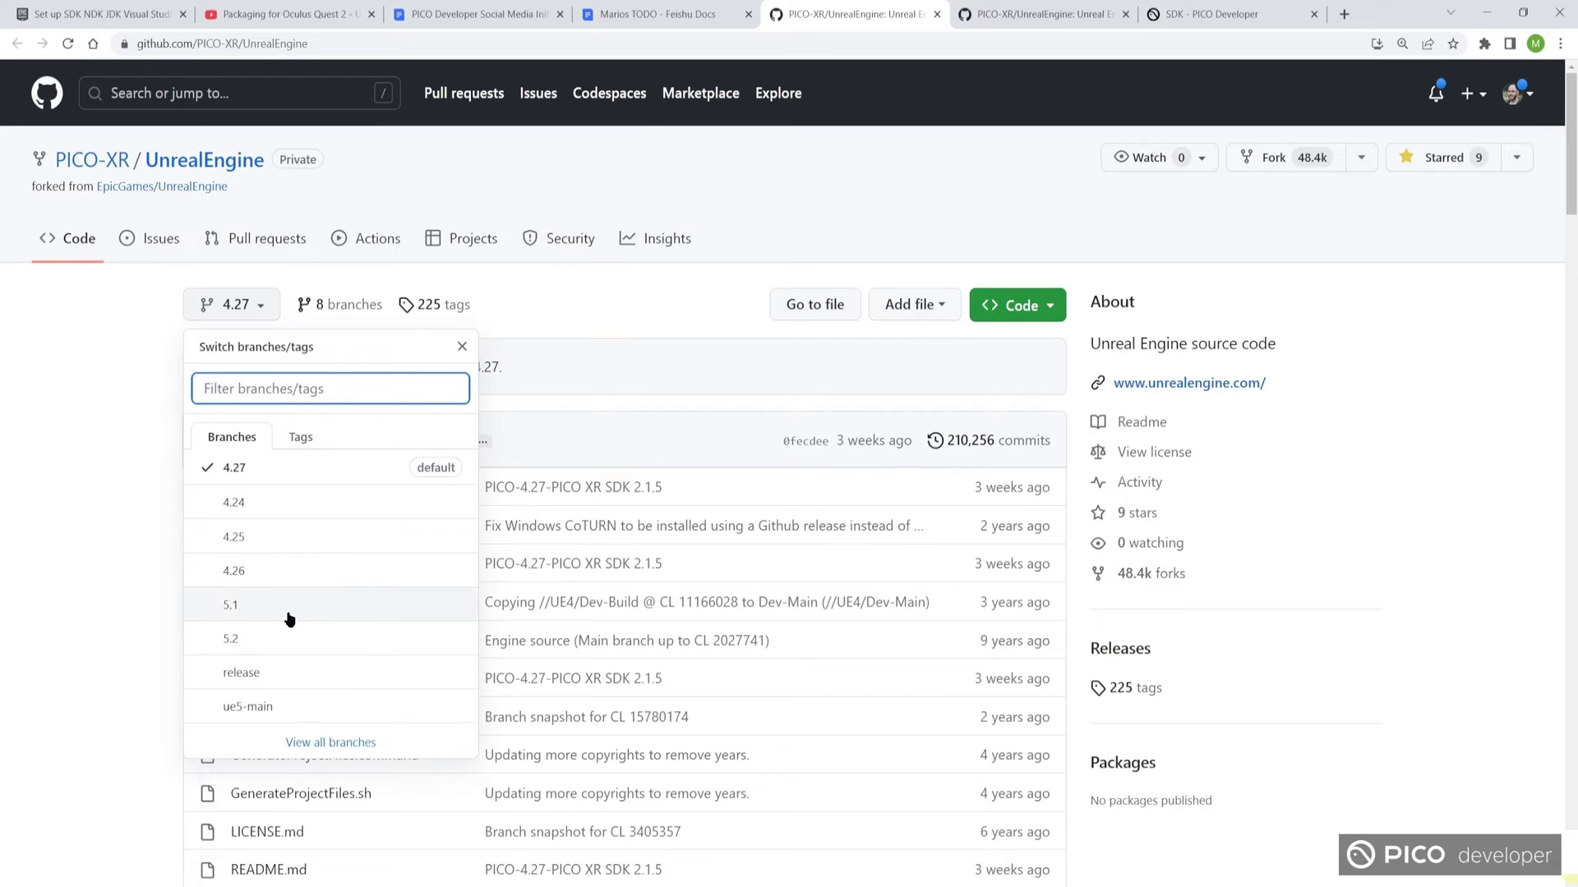
{"action": "left_click", "coordinate": [129, 504]}
{"action": "scroll", "coordinate": [128, 503], "scroll_direction": "down", "scroll_amount": 4}
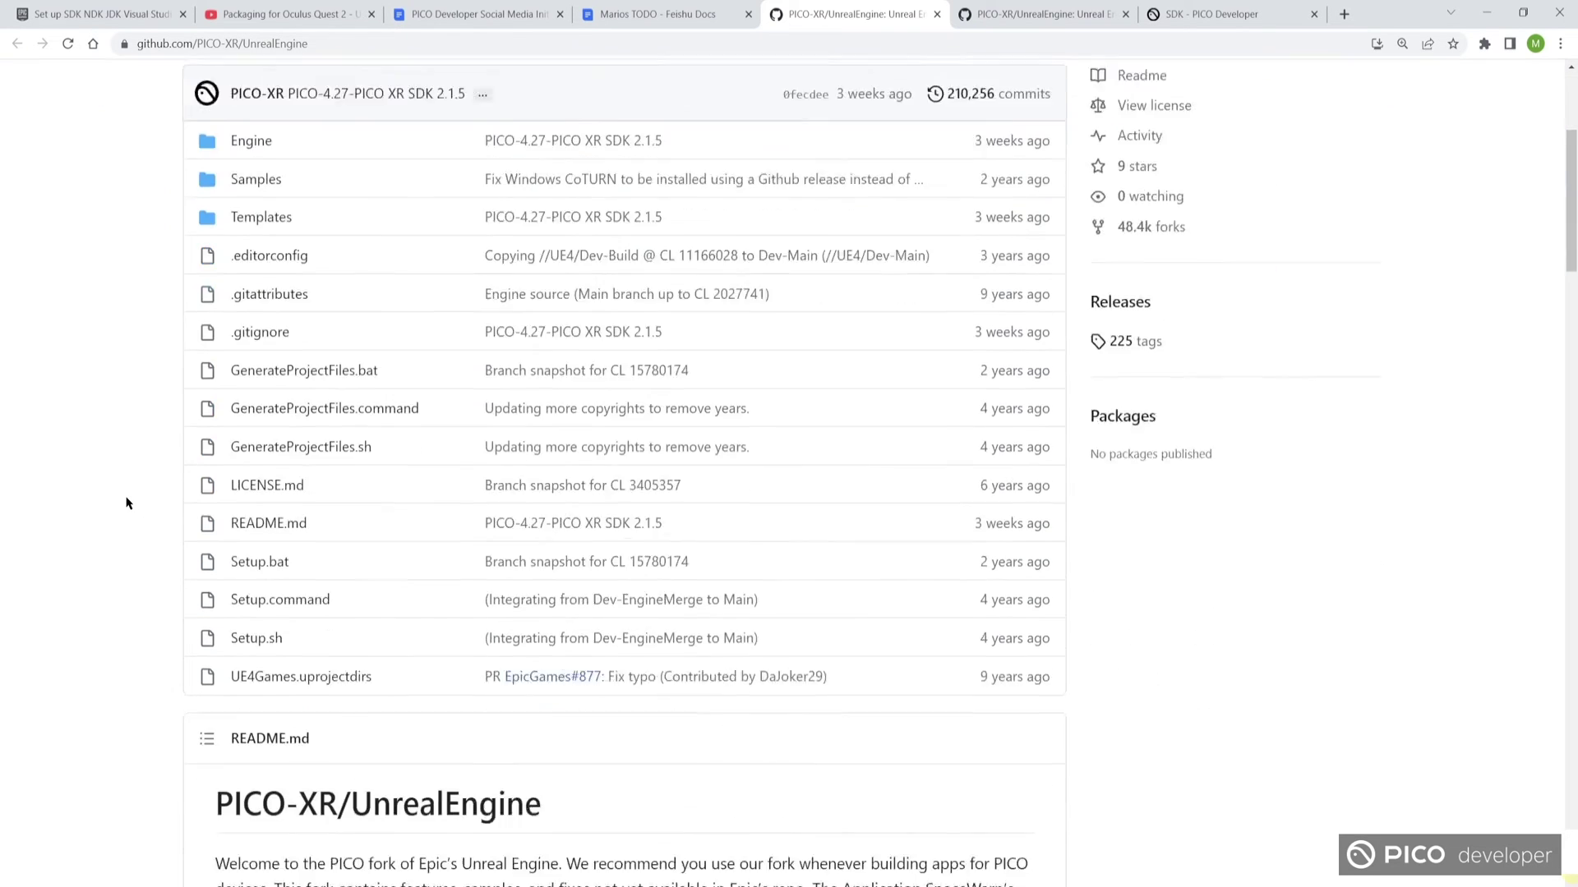
{"action": "scroll", "coordinate": [127, 504], "scroll_direction": "down", "scroll_amount": 4}
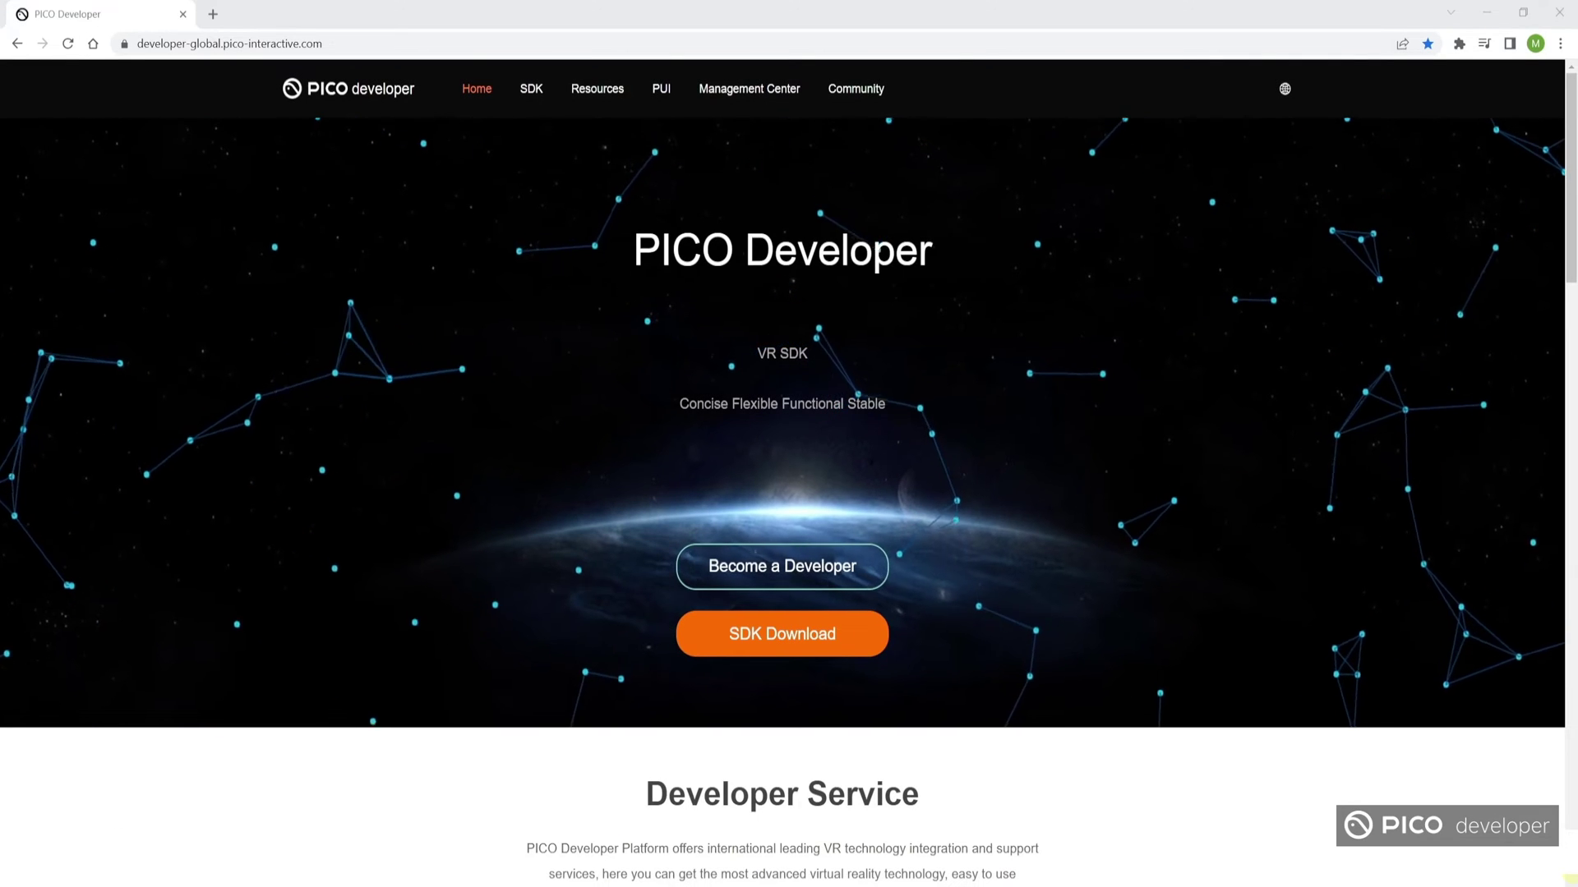
- On the PICO Developer website, download the PICO Unreal Integration SDK v2.1.5 and agree to its license terms
{"action": "left_click", "coordinate": [845, 645]}
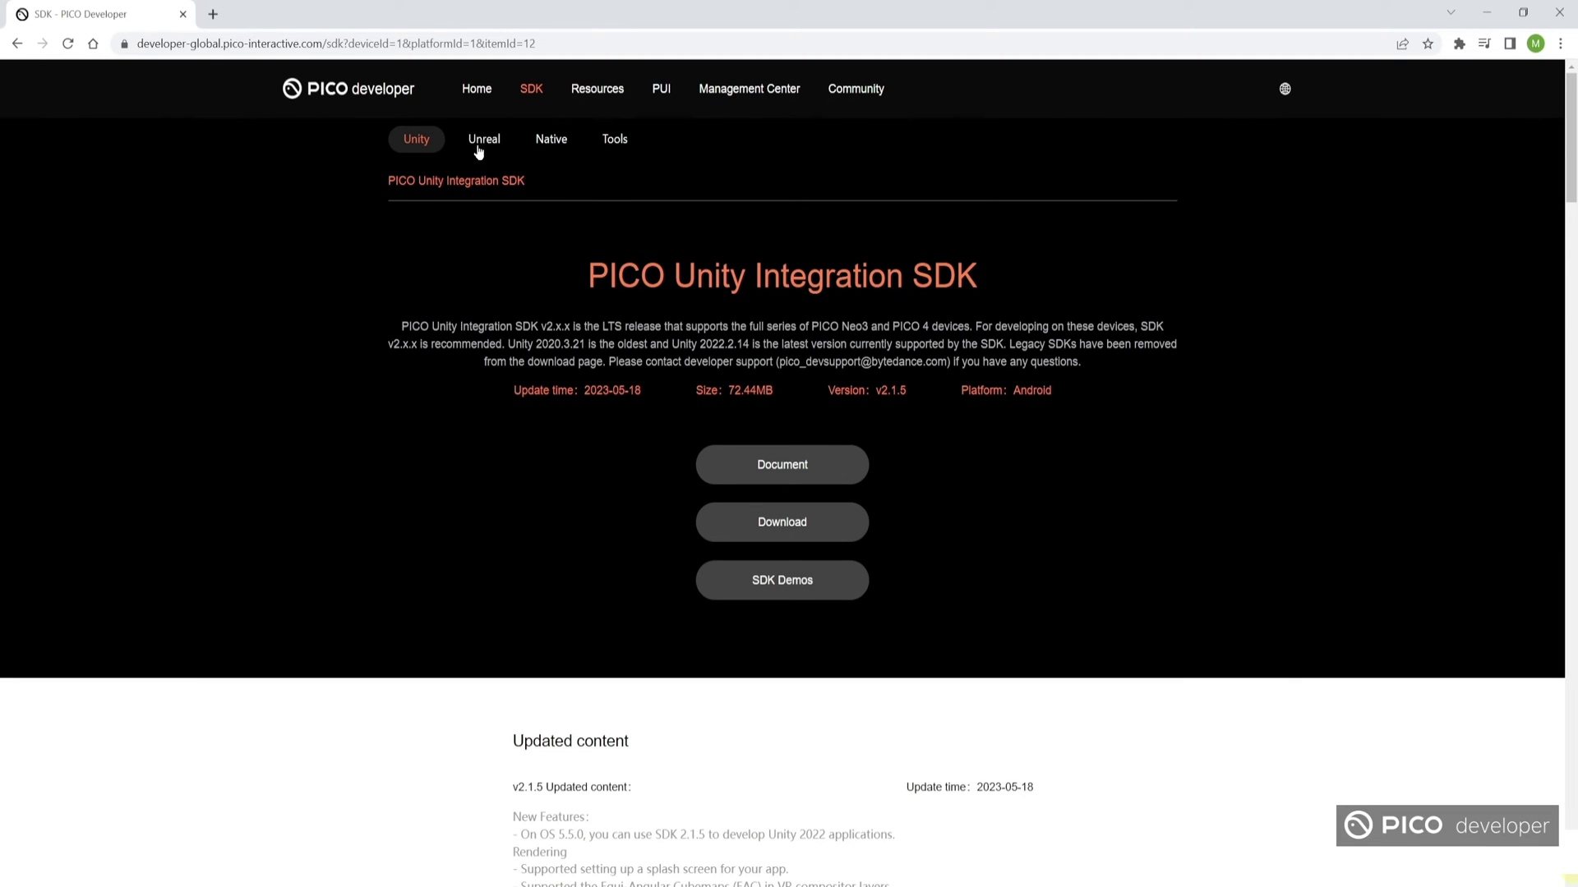
{"action": "left_click", "coordinate": [476, 151]}
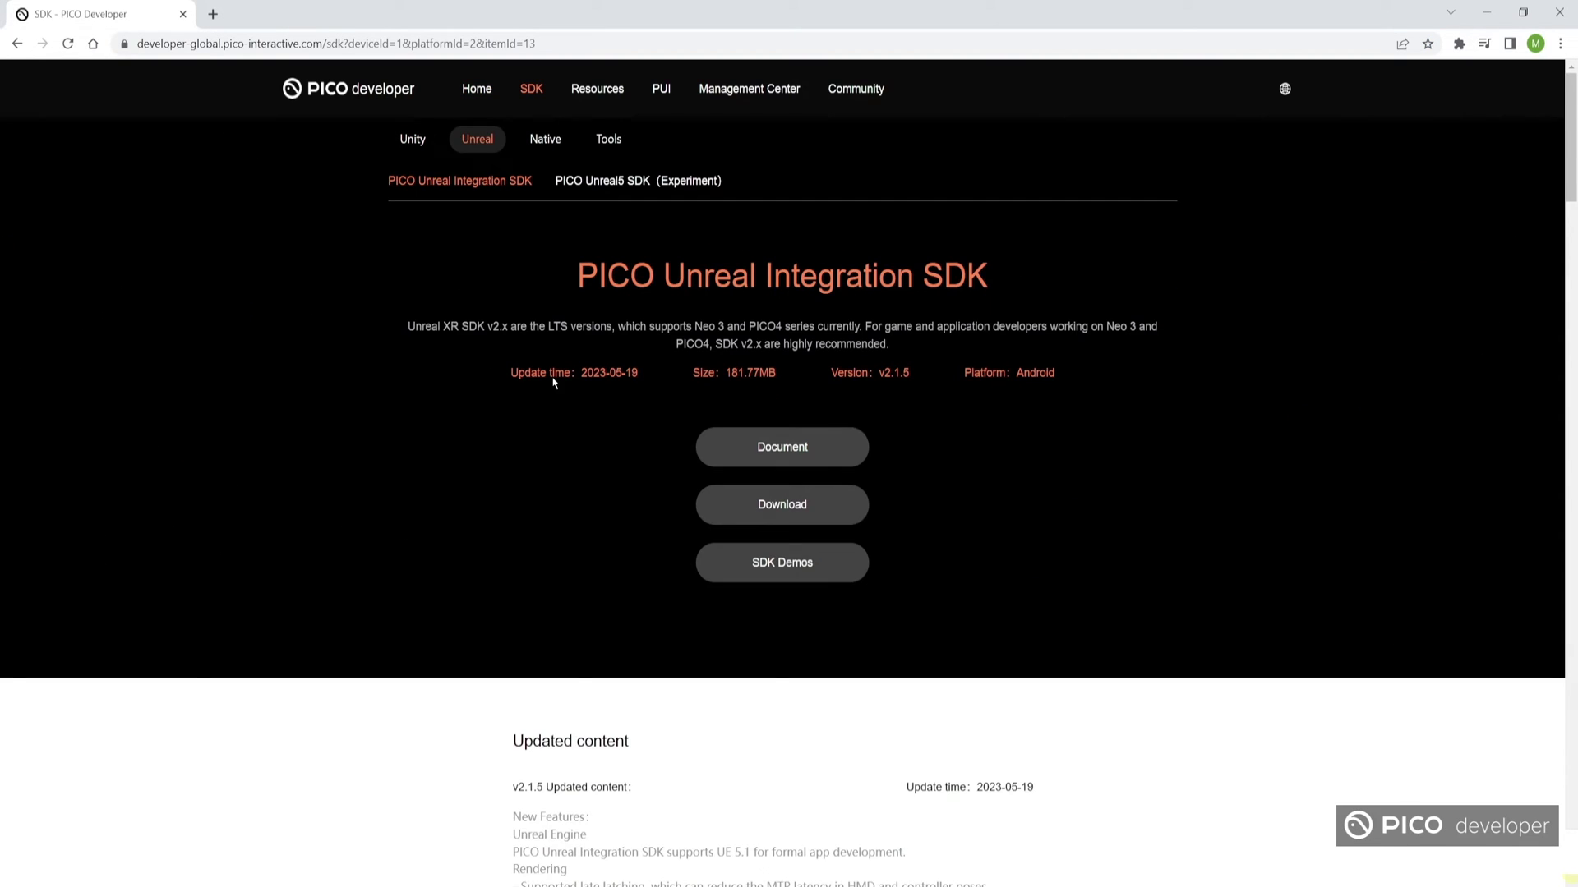
{"action": "left_click", "coordinate": [838, 505]}
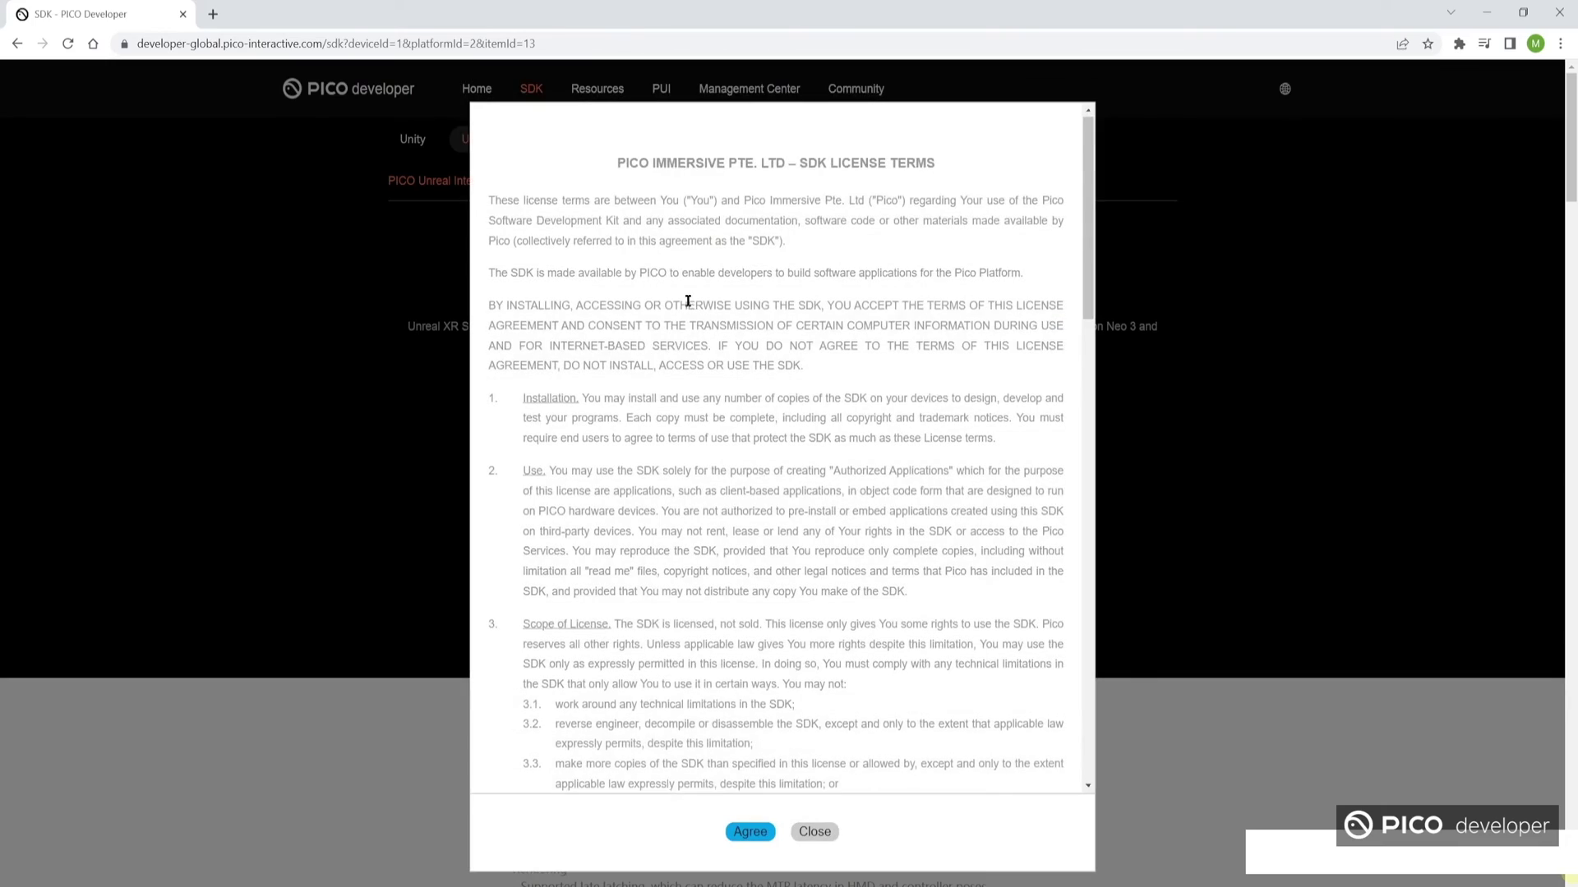
{"action": "scroll", "coordinate": [702, 378], "scroll_direction": "down", "scroll_amount": 8}
{"action": "scroll", "coordinate": [717, 455], "scroll_direction": "down", "scroll_amount": 3}
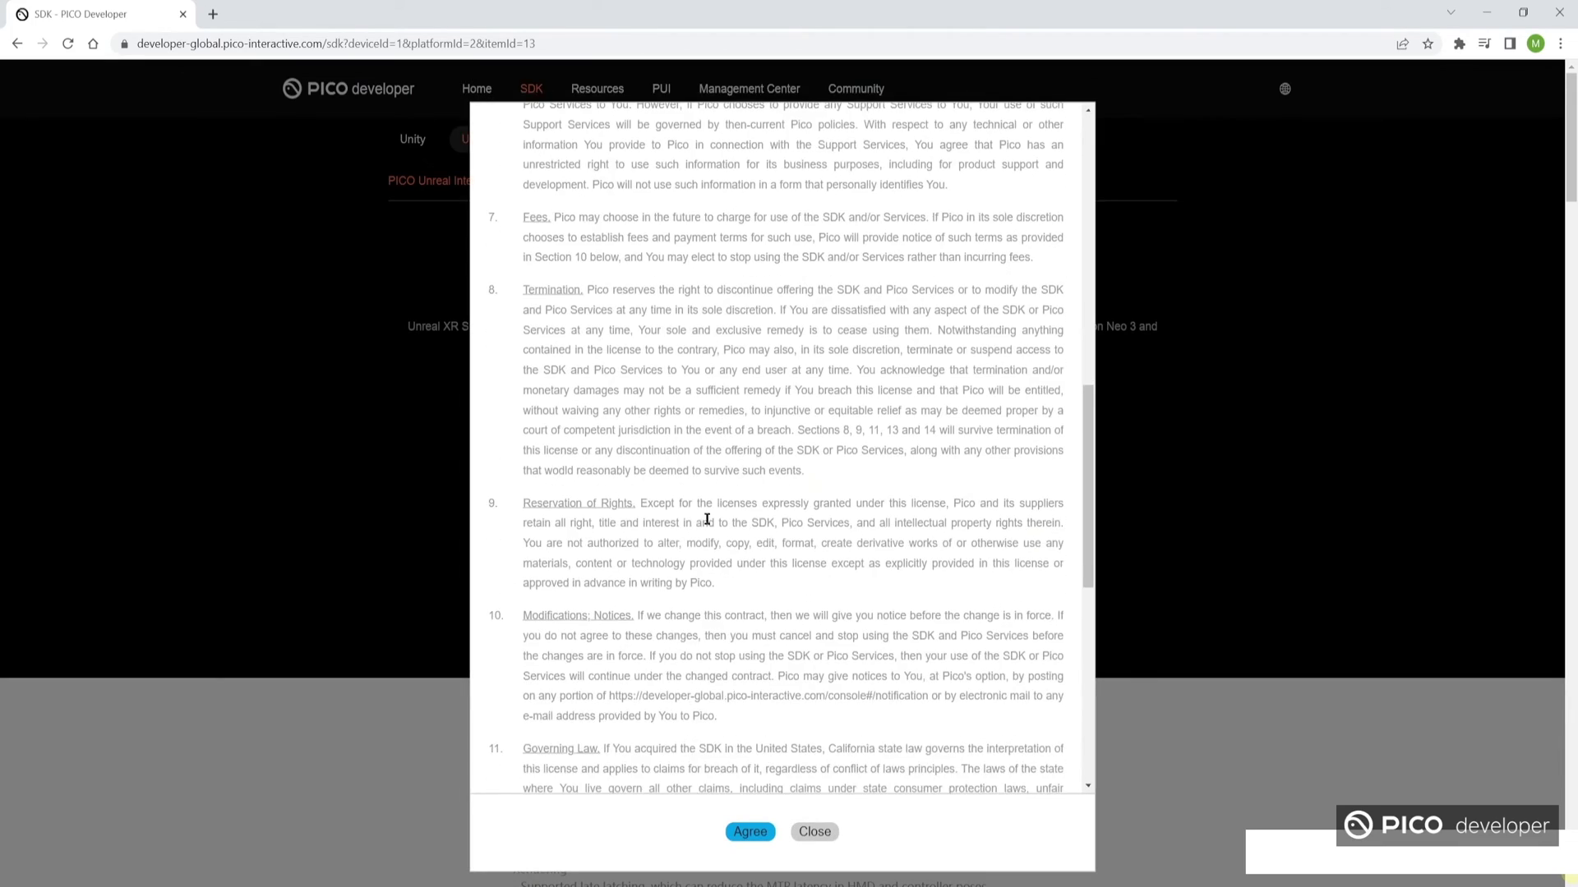
{"action": "left_click", "coordinate": [750, 831]}
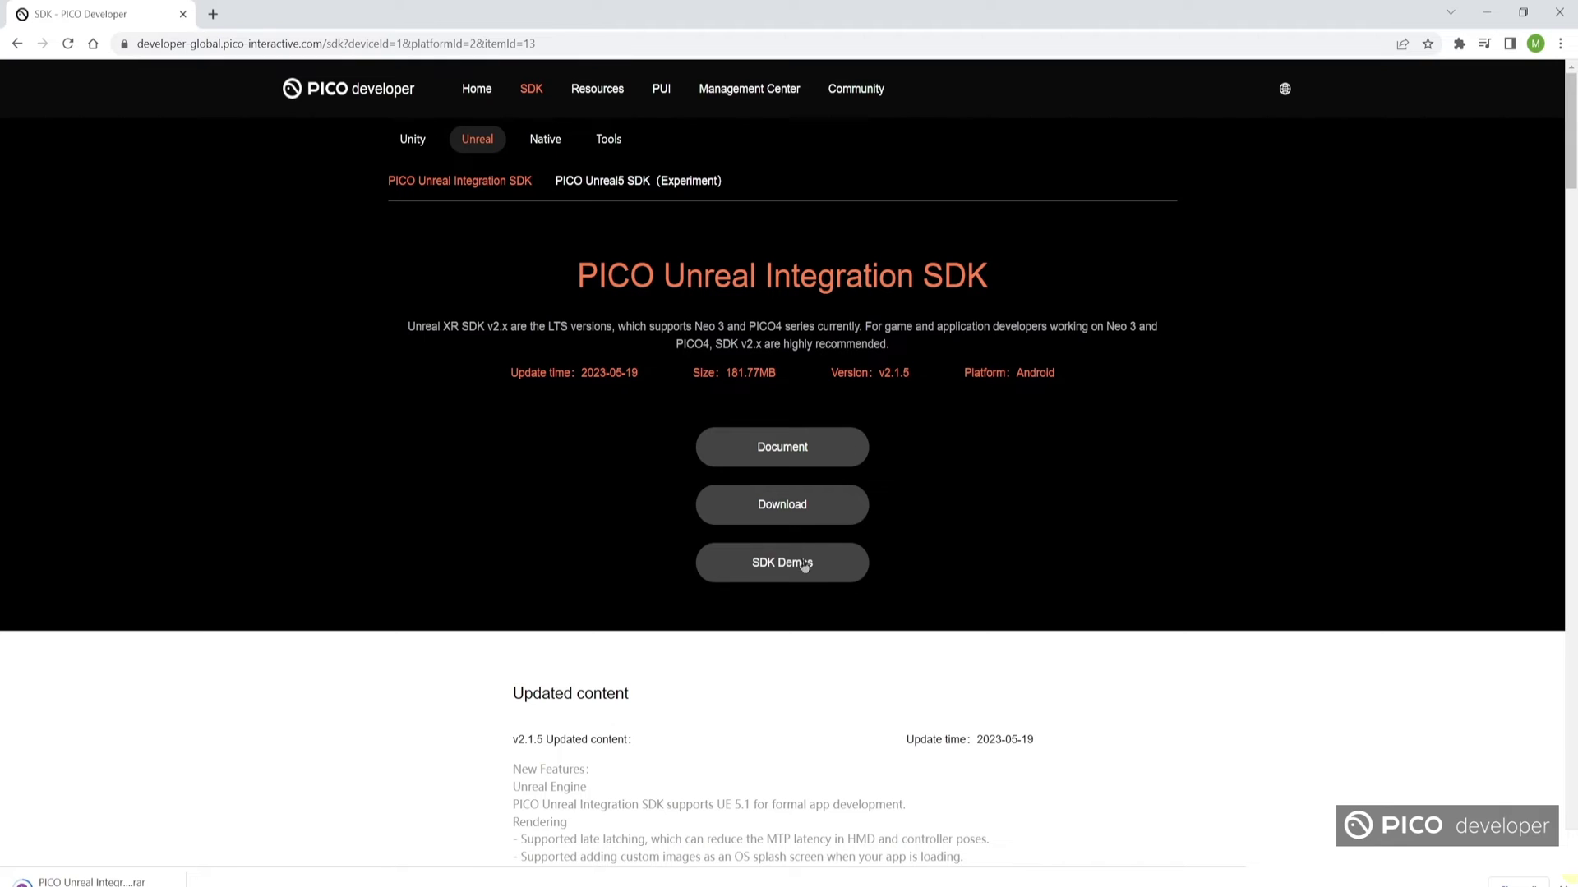
{"action": "left_click", "coordinate": [840, 567]}
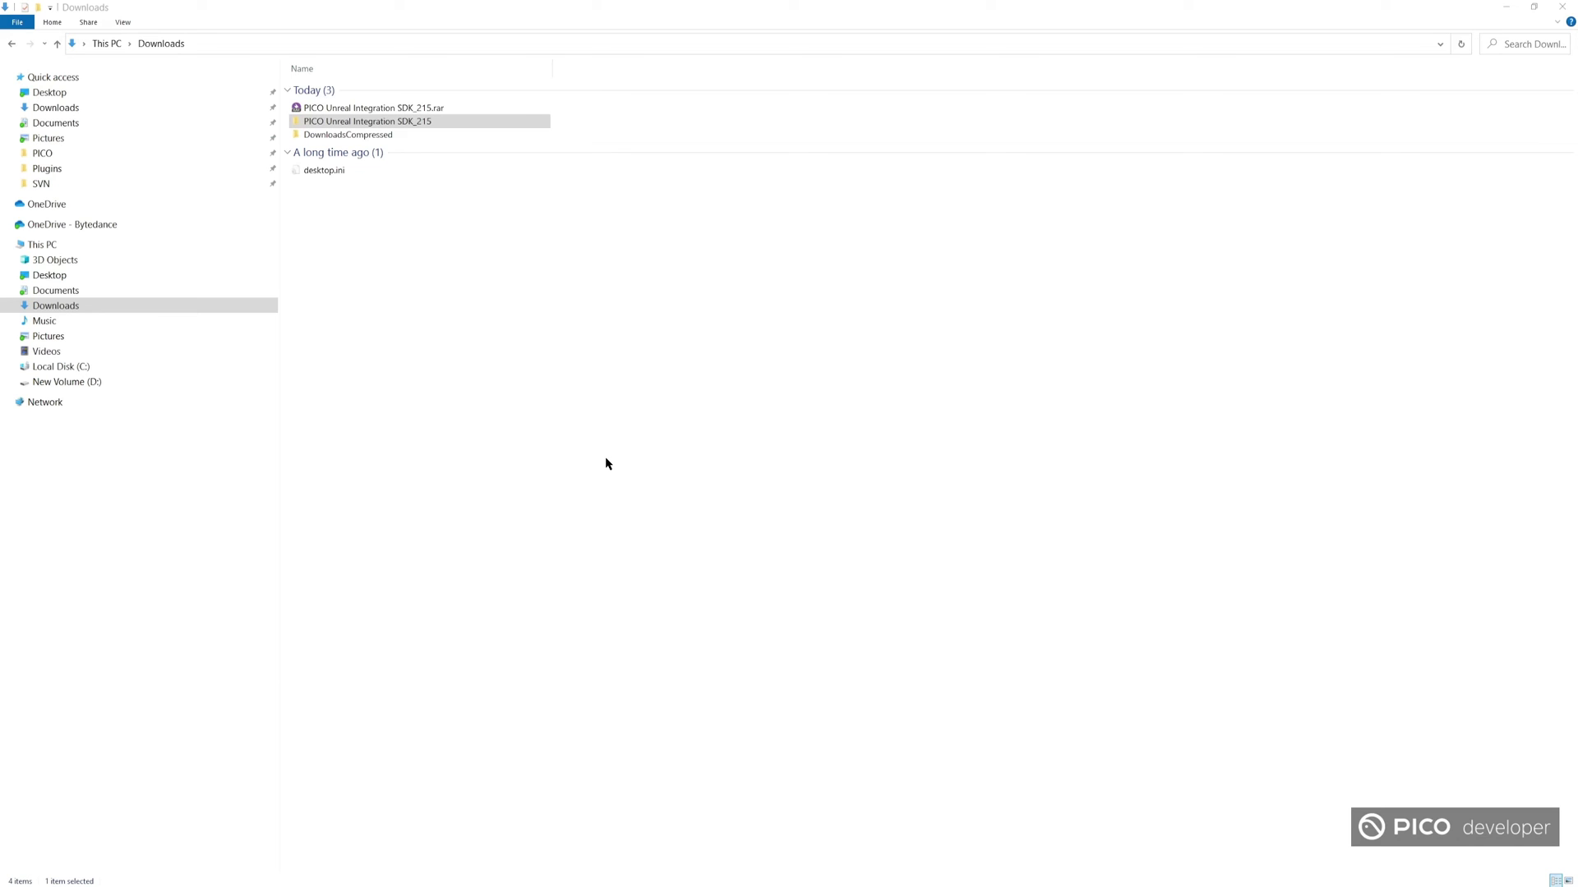
- In File Explorer, copy the Plugins folder from UE_4.27 in the downloaded PICO Unreal Integration SDK_215 folder into the MyPICOProject folder
{"action": "double_click", "coordinate": [423, 123]}
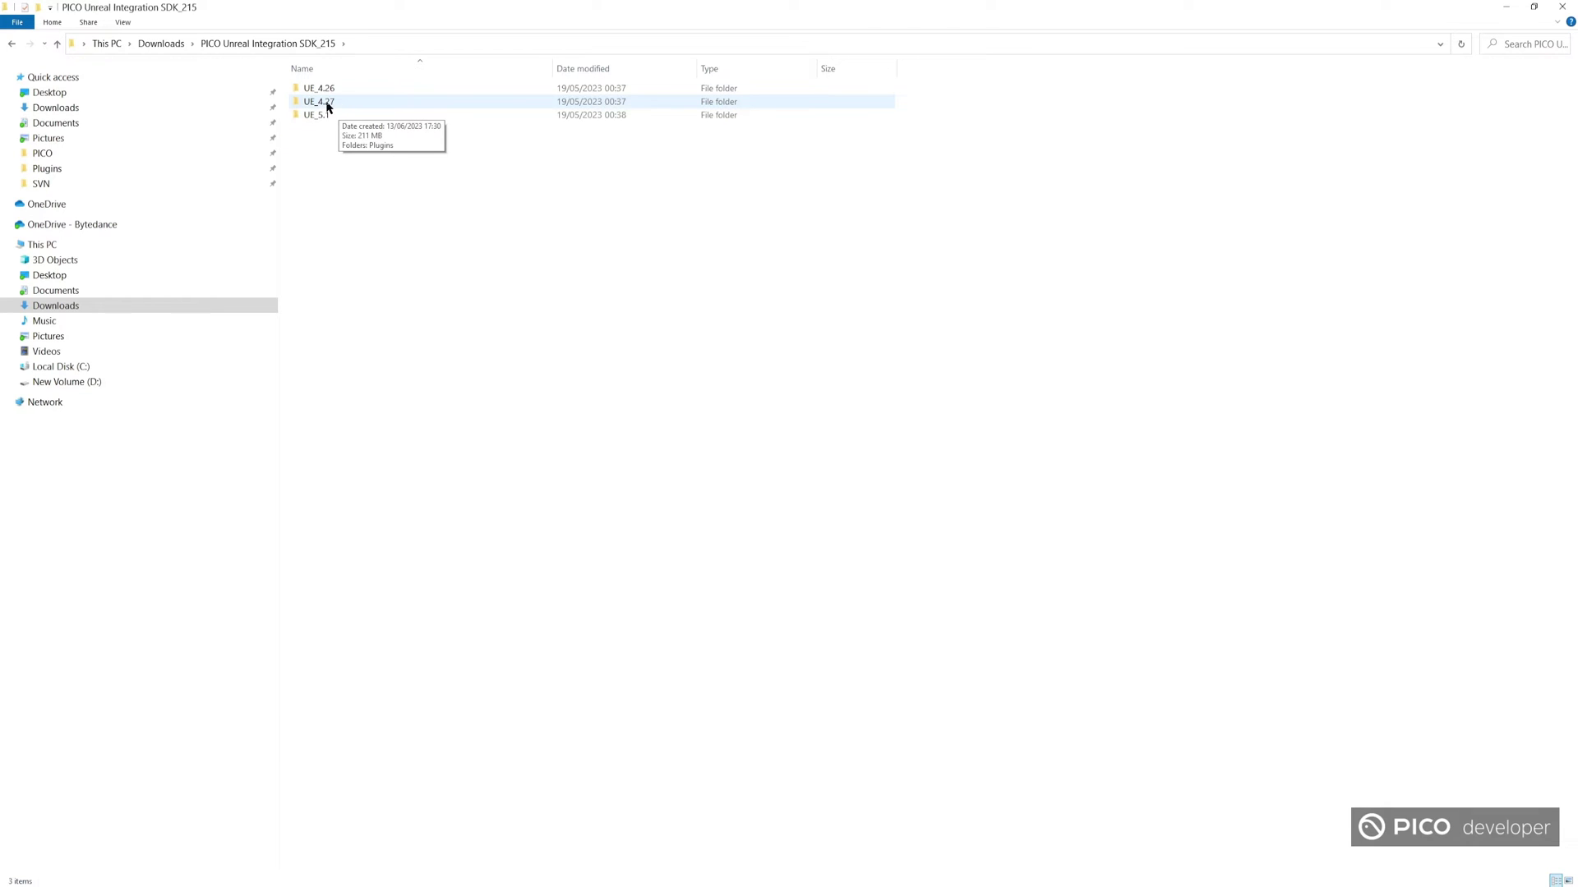
{"action": "double_click", "coordinate": [344, 103]}
{"action": "left_click", "coordinate": [325, 90]}
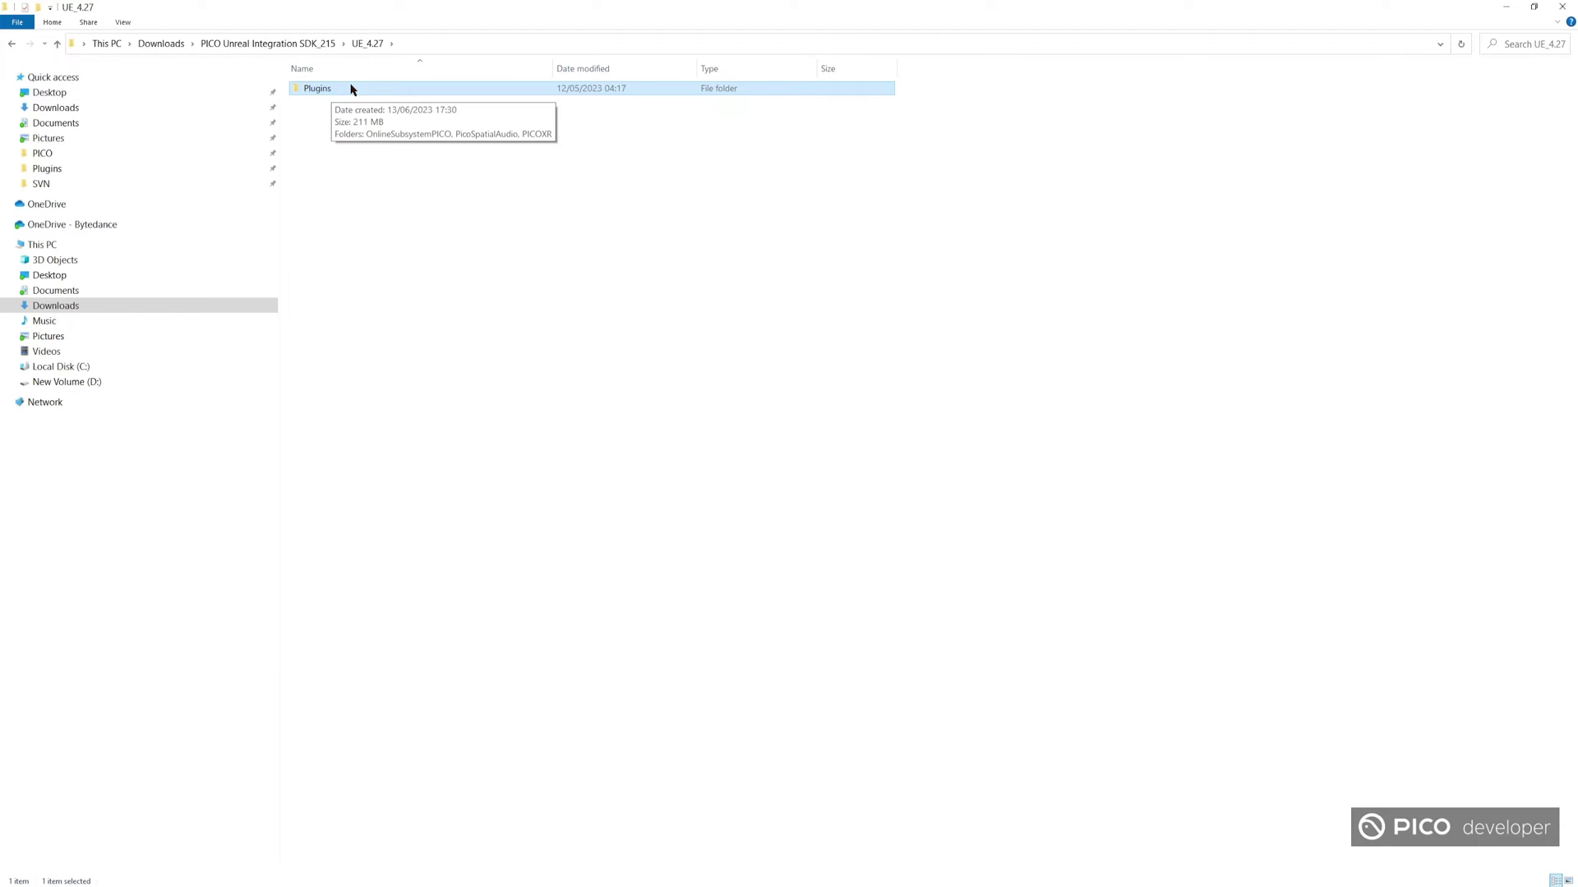
{"action": "right_click", "coordinate": [351, 89]}
{"action": "left_click", "coordinate": [394, 453]}
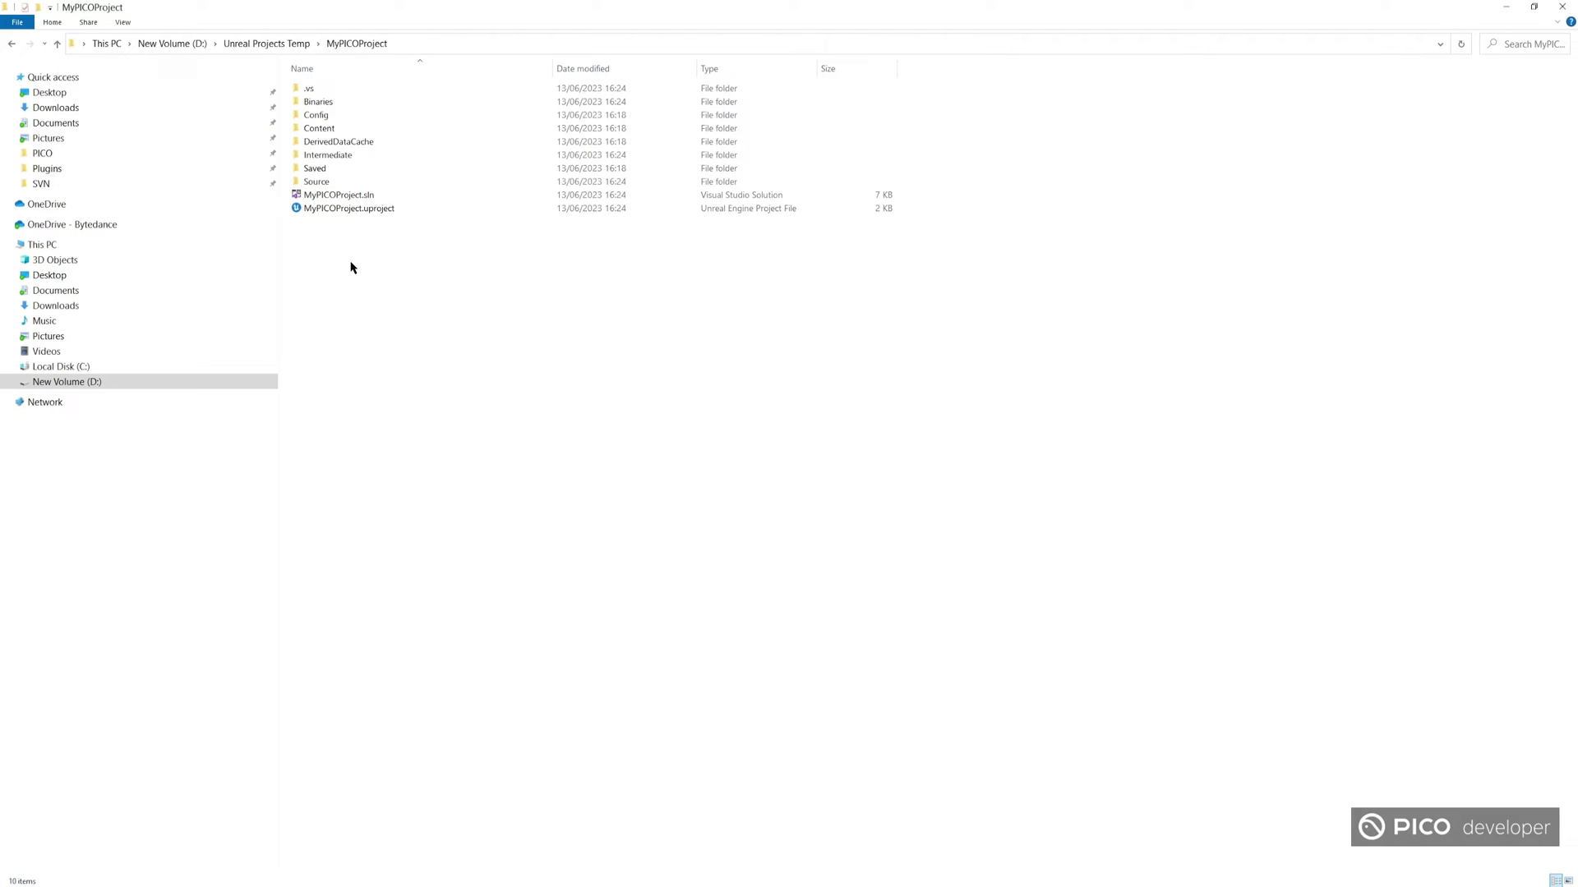
{"action": "key", "text": "ctrl+v"}
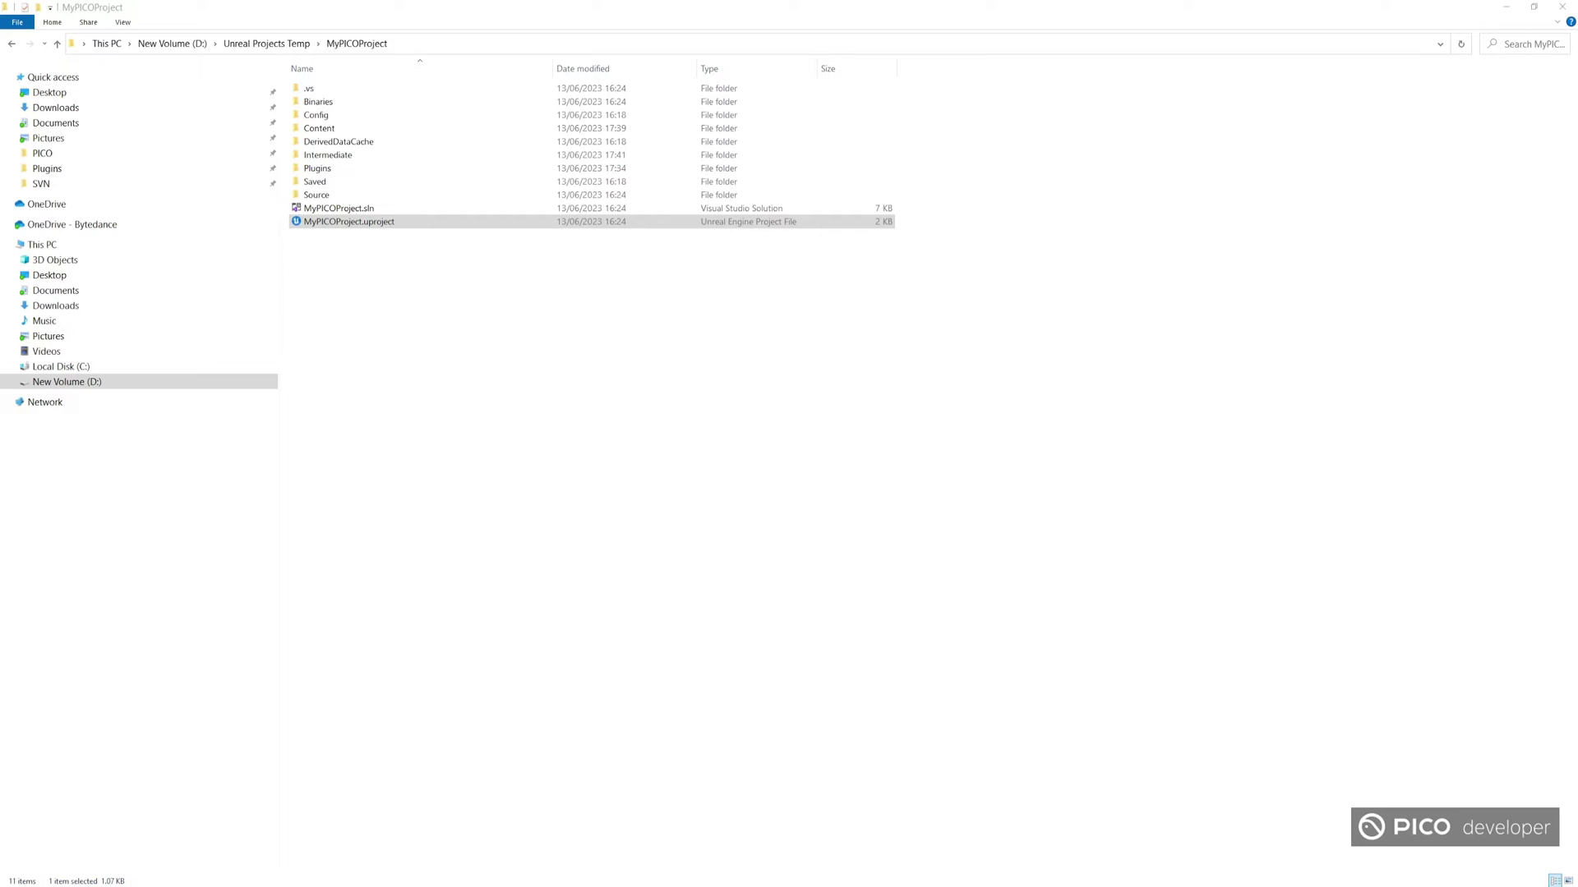
- Open MyPICOProject.uproject in Unreal Editor and view the installed plugins in the plugin list
{"action": "double_click", "coordinate": [429, 223]}
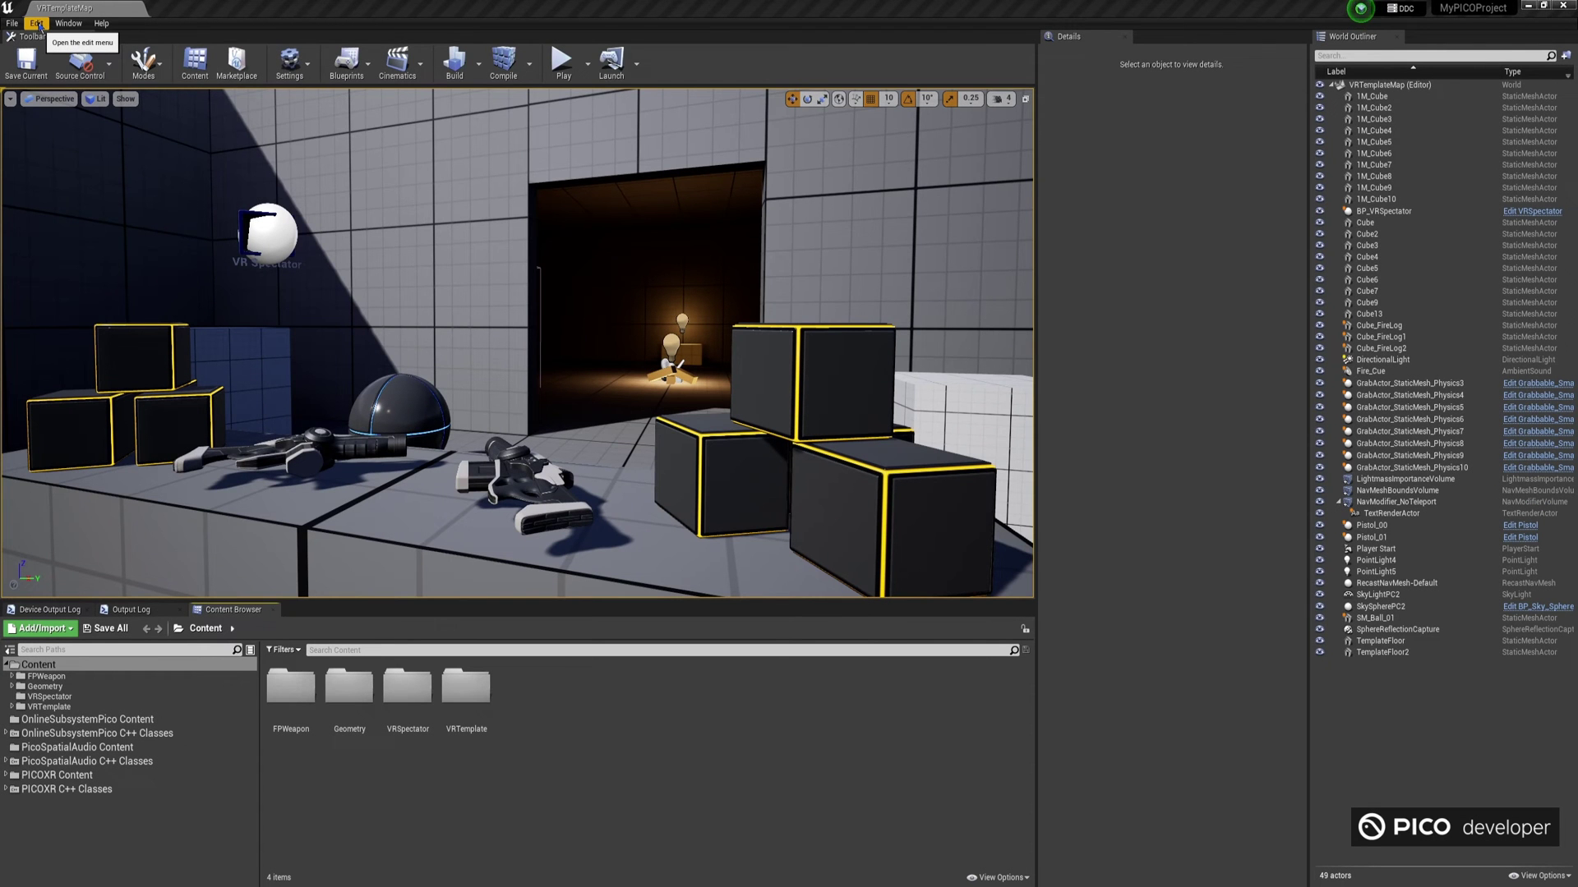
{"action": "left_click", "coordinate": [37, 23]}
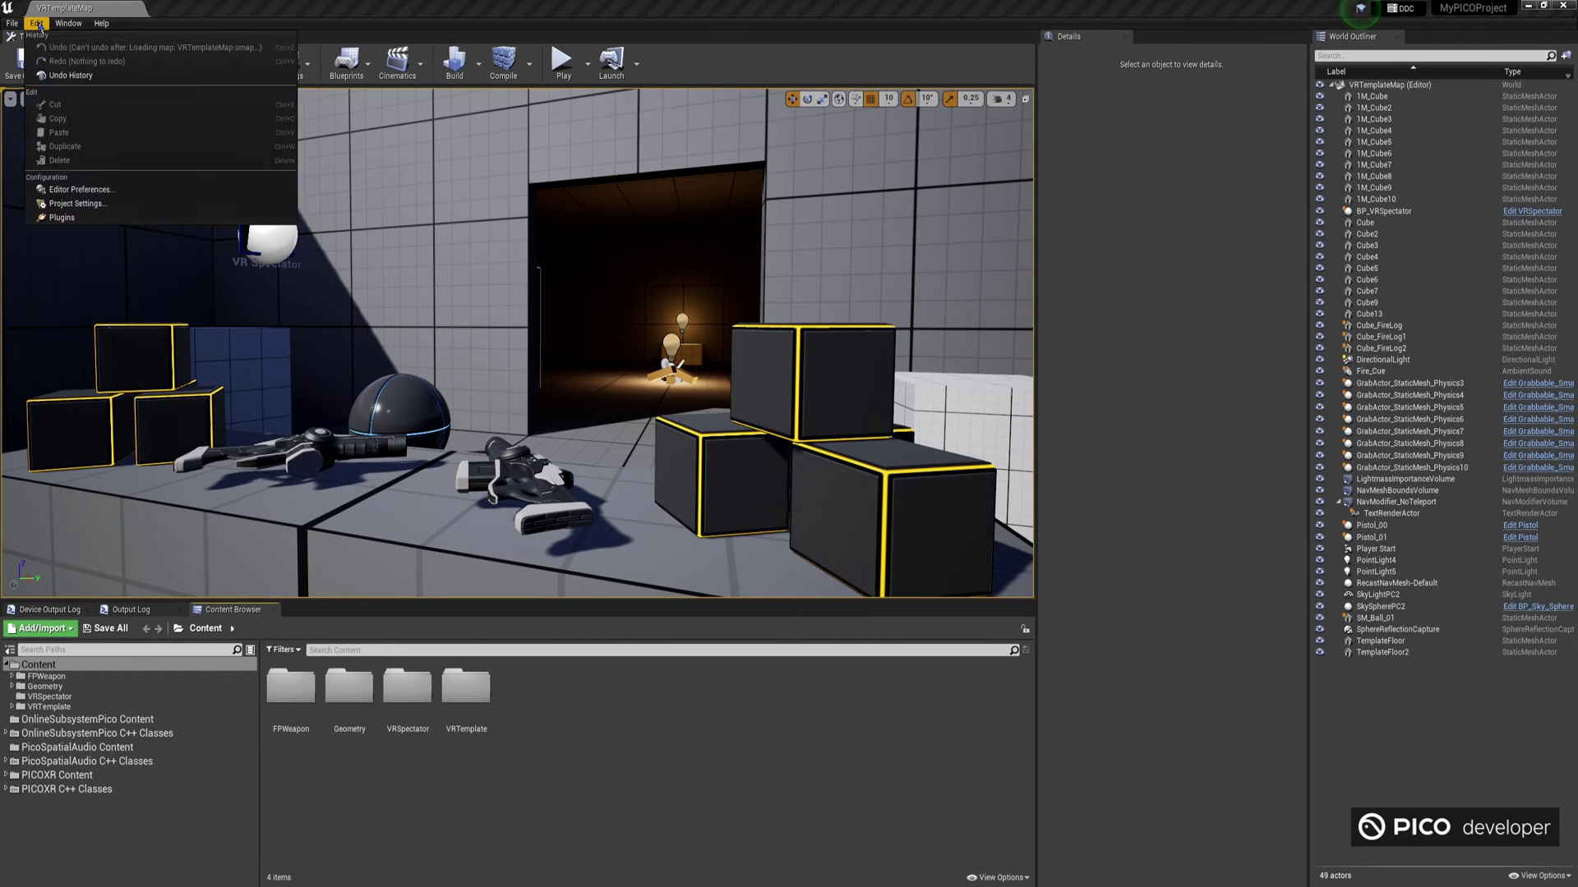
{"action": "left_click", "coordinate": [128, 217]}
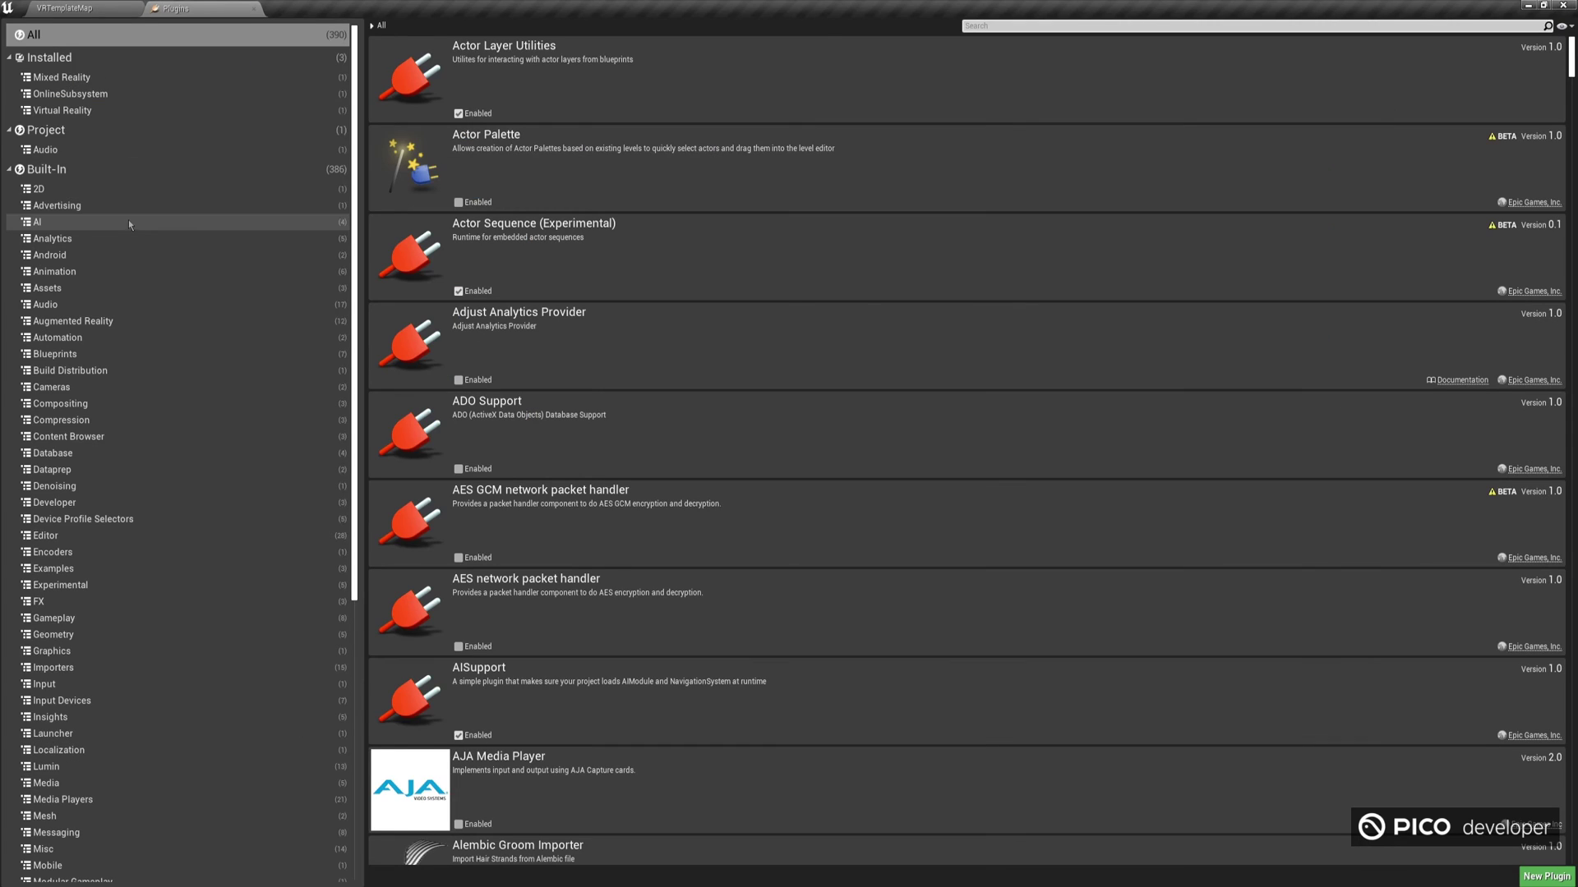
{"action": "left_click", "coordinate": [74, 58]}
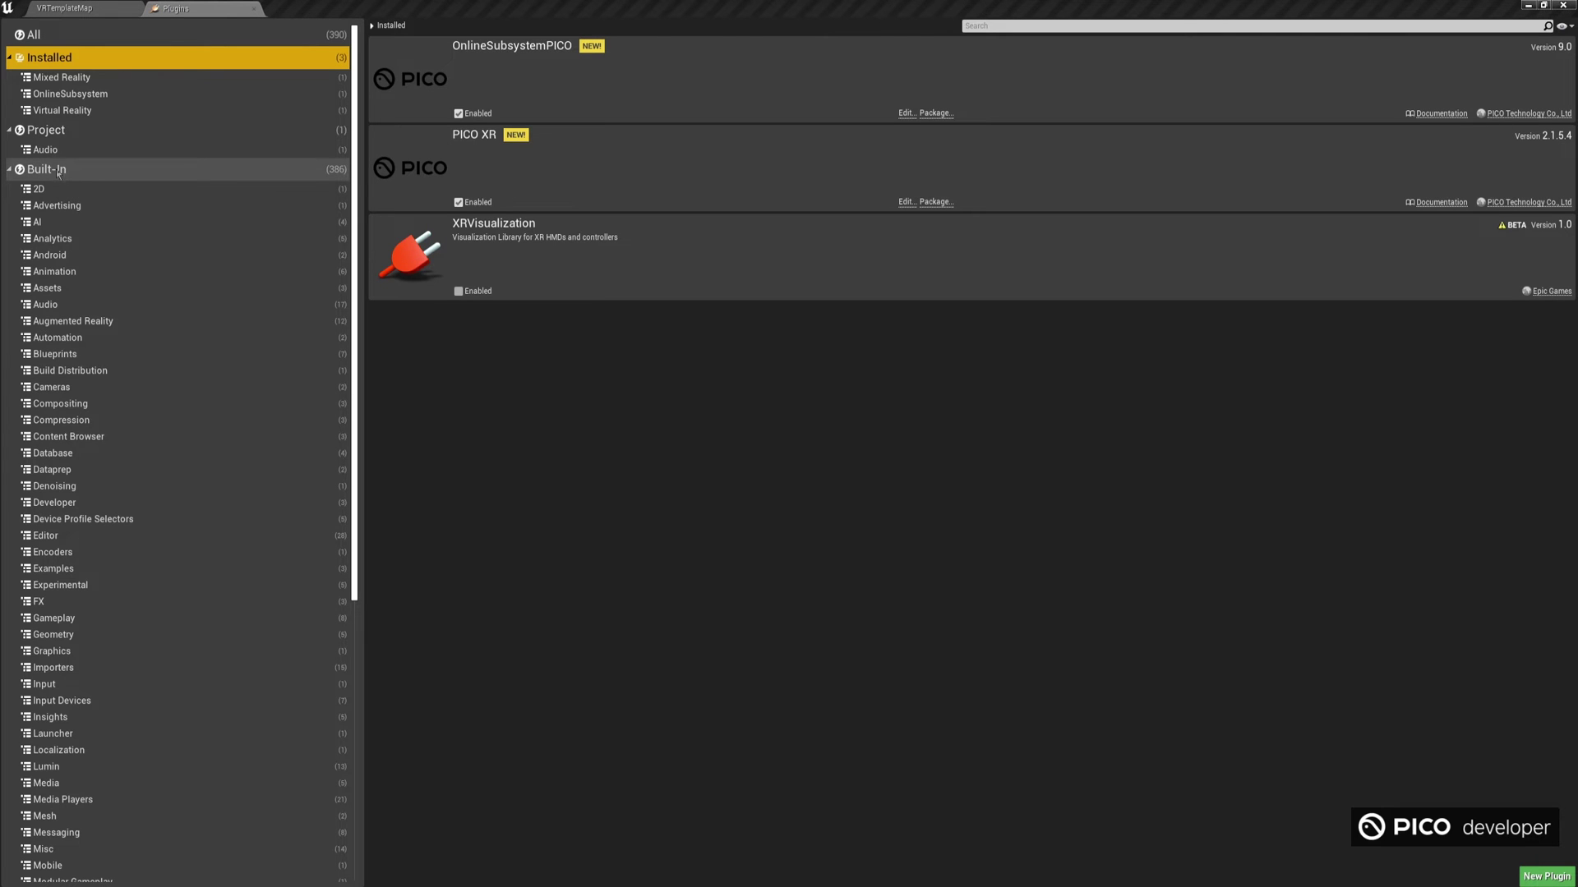
- Among the built-in Virtual Reality plugins, disable OpenXR together with its dependent plugins OpenXREyeTracker, OpenXRHandTracking and Oculus OpenXR
{"action": "scroll", "coordinate": [74, 415], "scroll_direction": "down", "scroll_amount": 10}
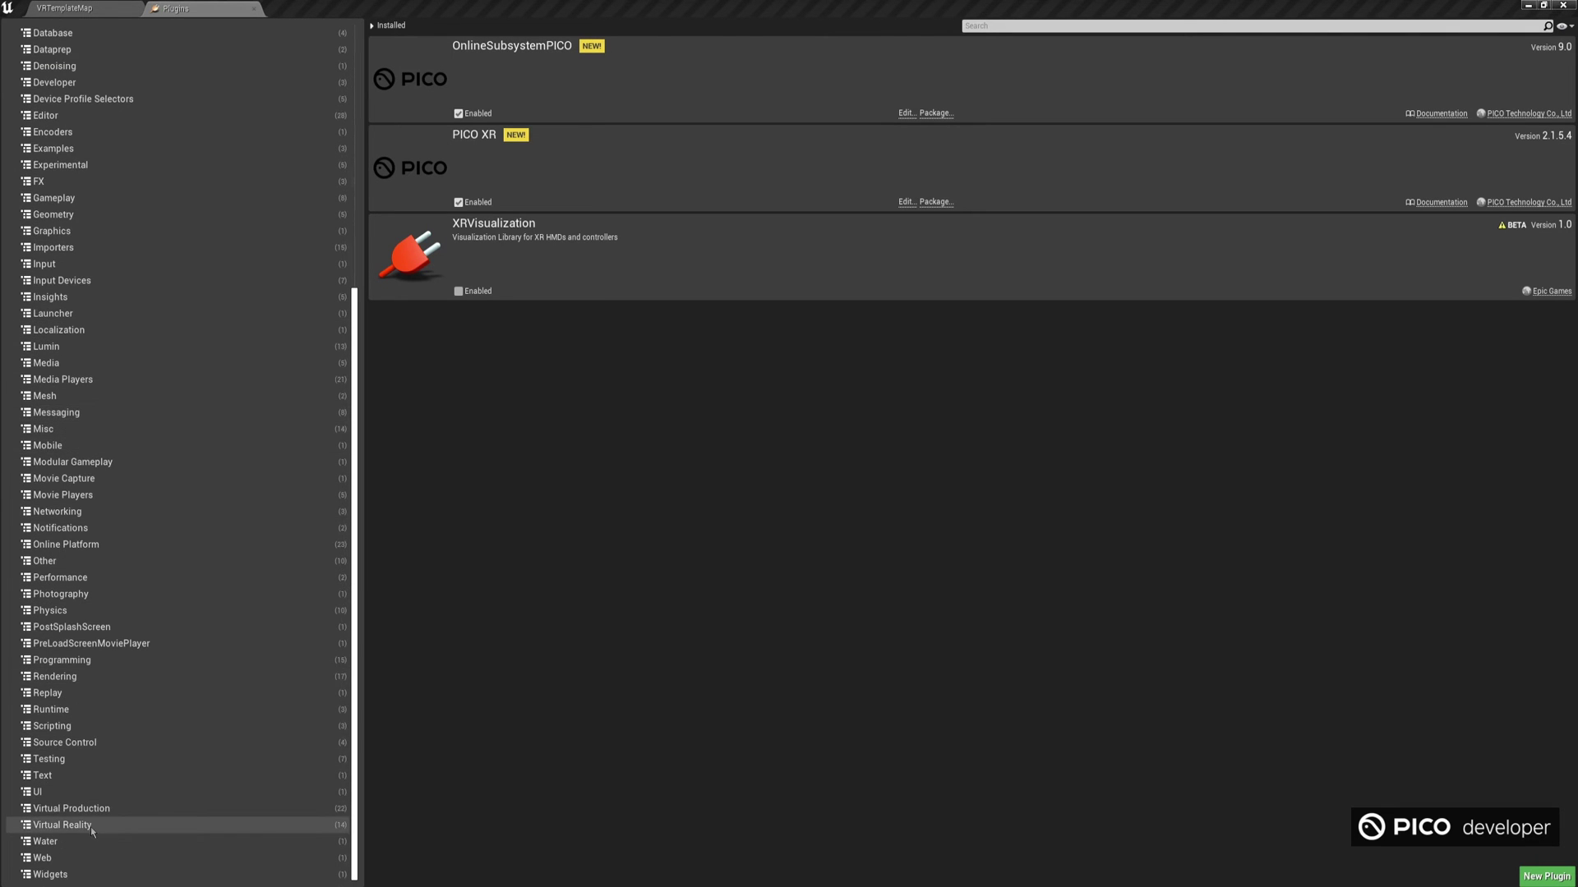
{"action": "left_click", "coordinate": [64, 825]}
{"action": "scroll", "coordinate": [575, 493], "scroll_direction": "down", "scroll_amount": 3}
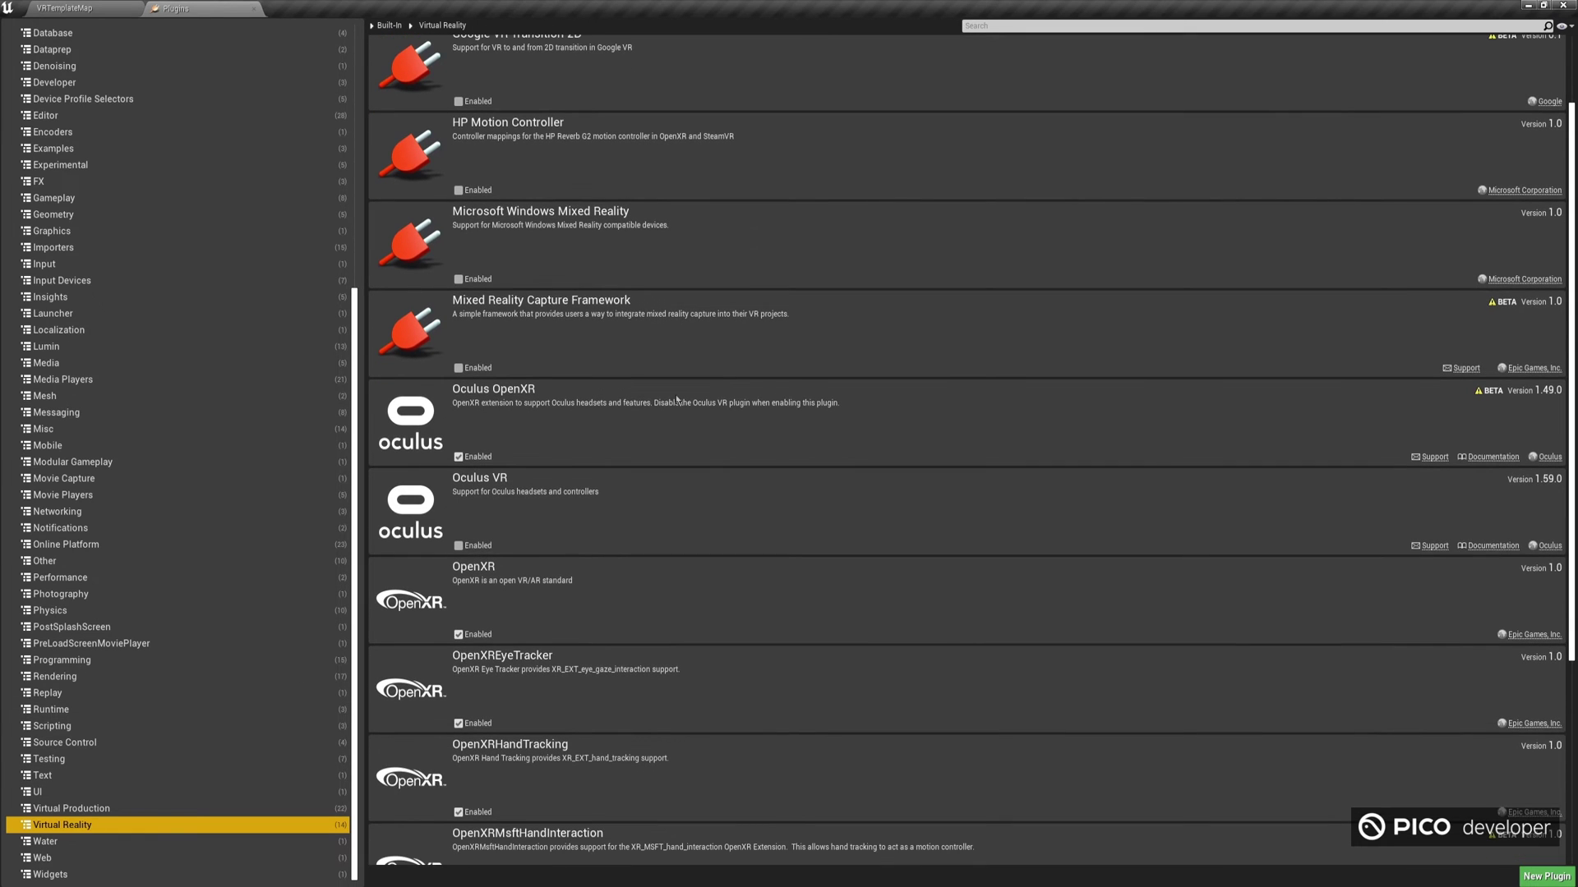
{"action": "scroll", "coordinate": [676, 401], "scroll_direction": "down", "scroll_amount": 2}
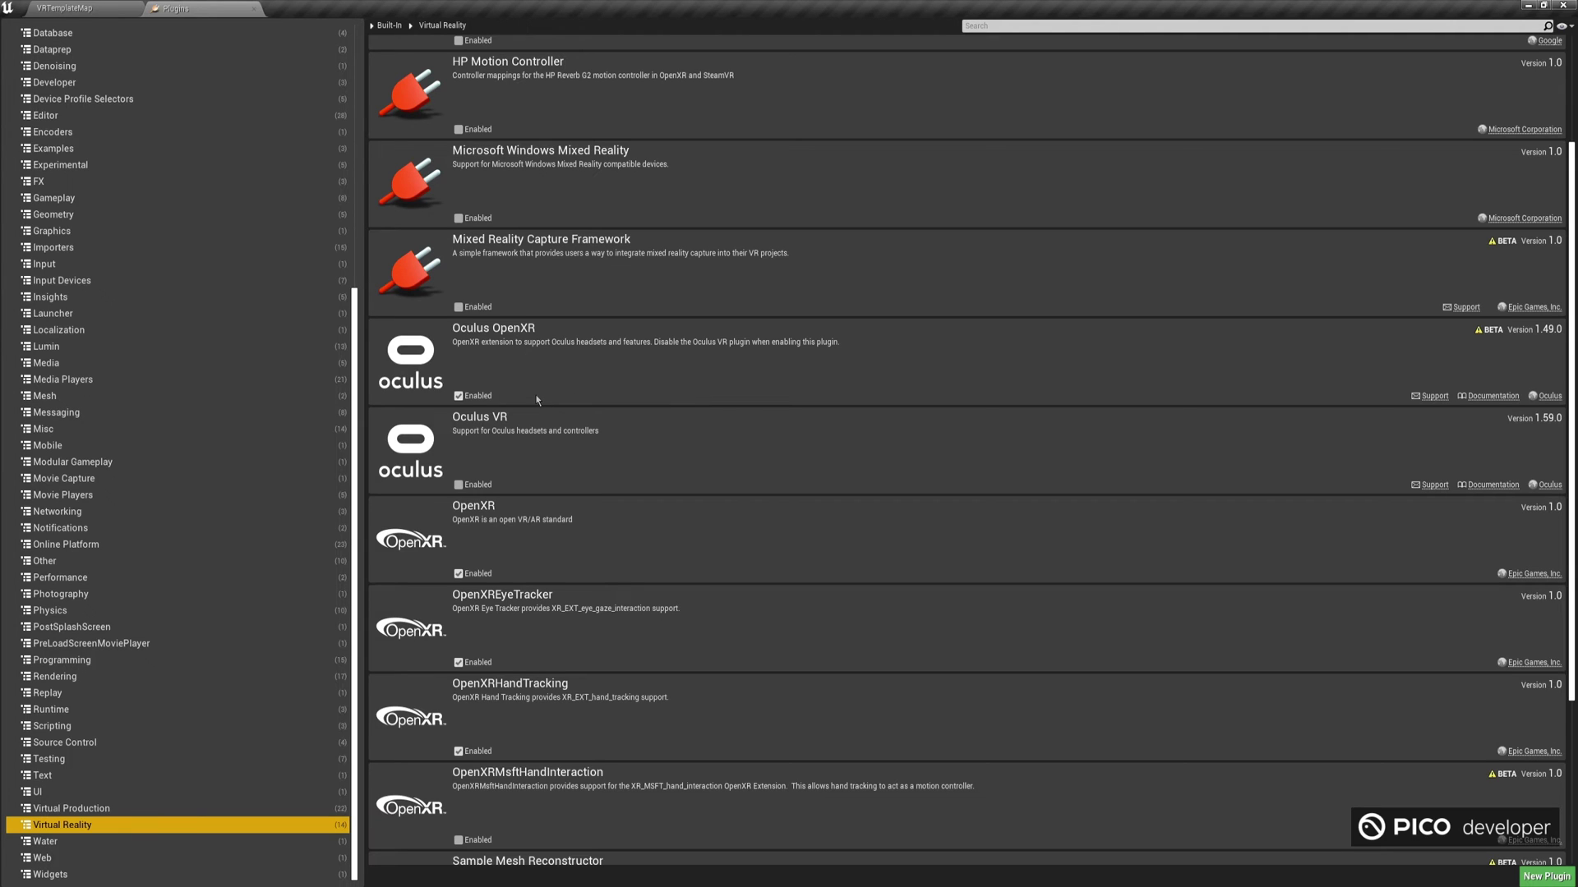
{"action": "left_click", "coordinate": [459, 574]}
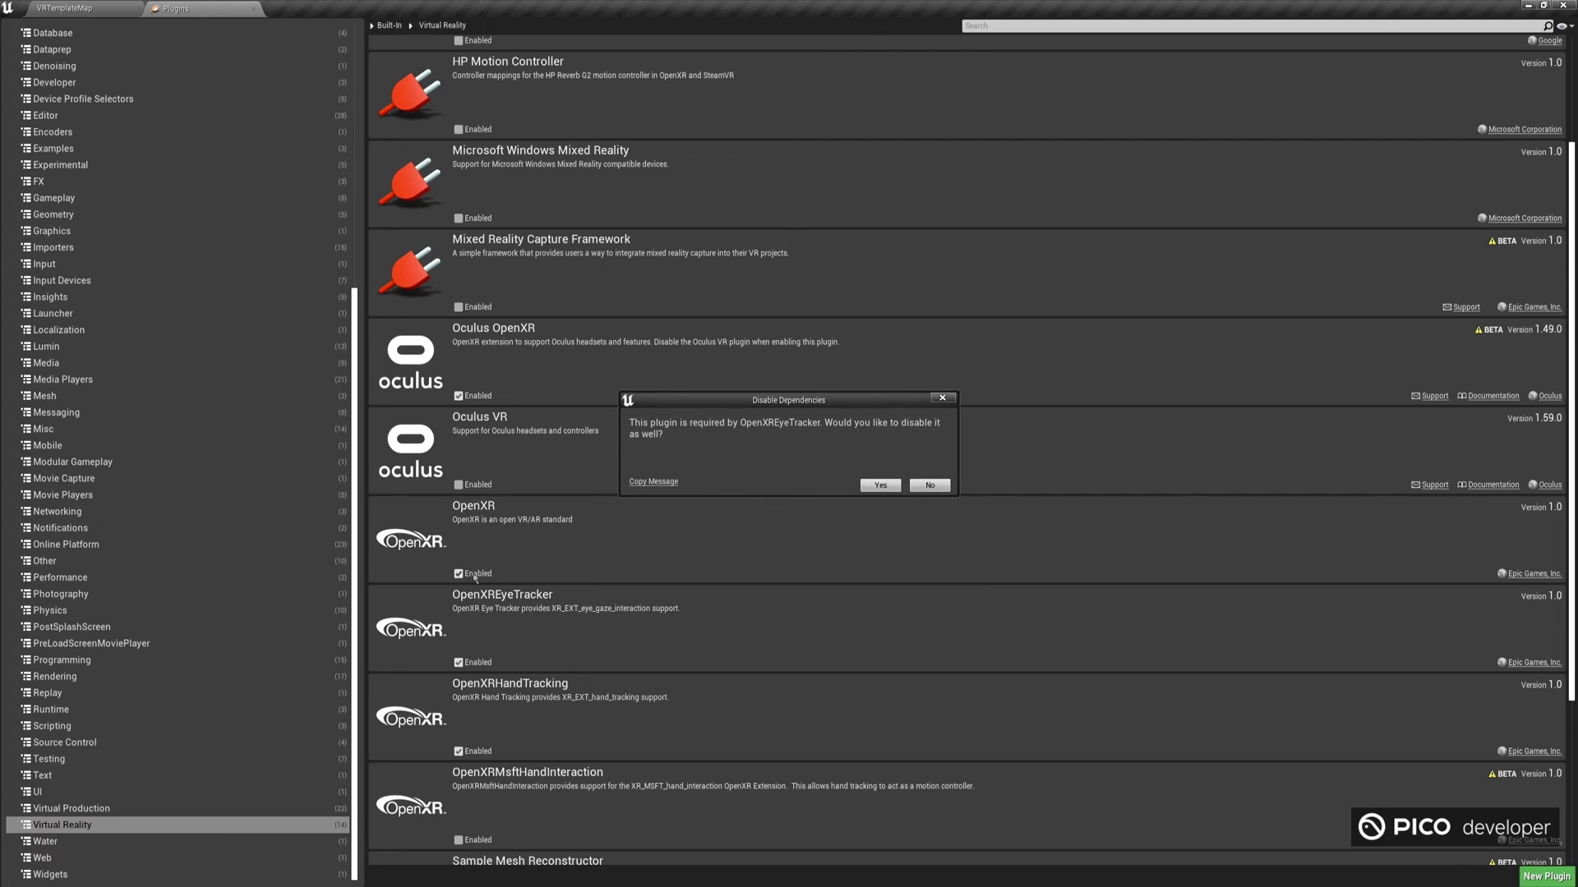
{"action": "left_click", "coordinate": [874, 485]}
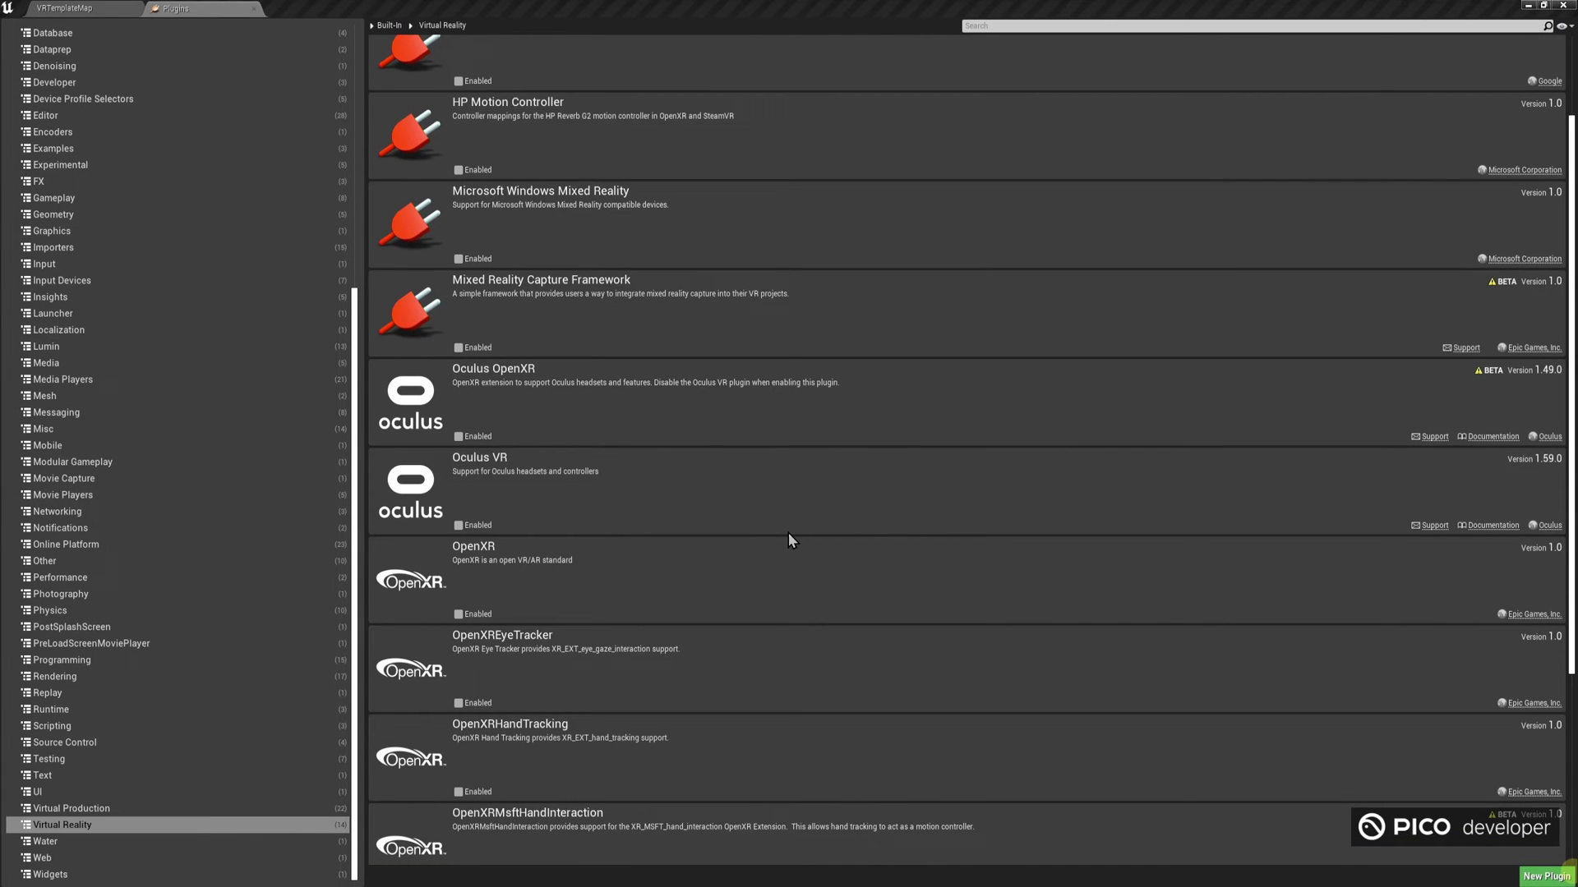
- In the Project Settings, examine the engine's Rendering settings, including the VR section, and its Input settings
{"action": "left_click", "coordinate": [82, 8]}
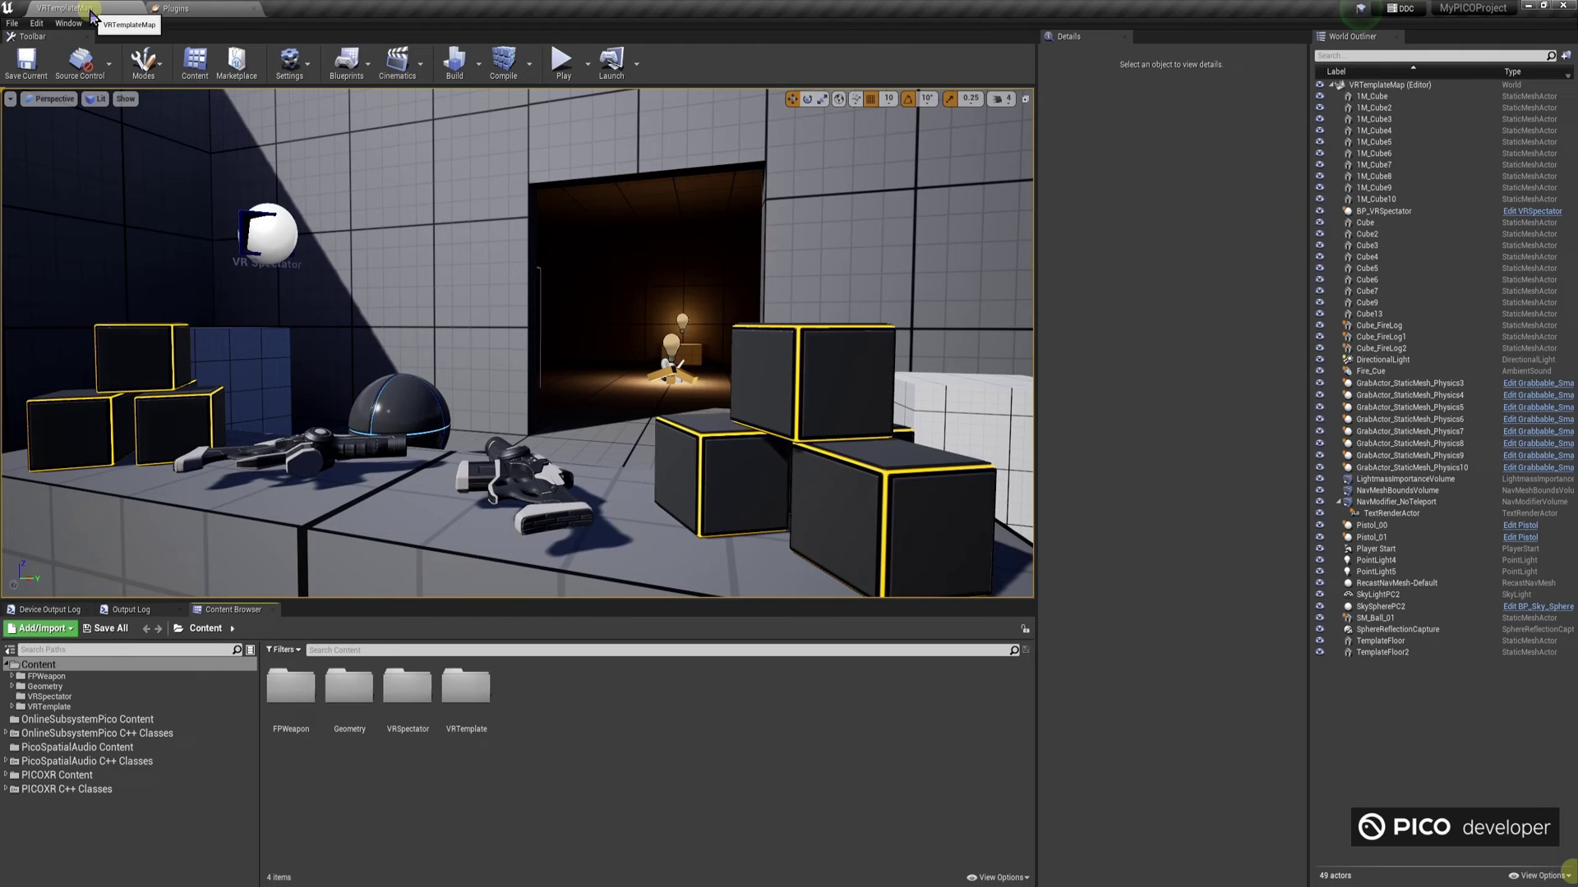
{"action": "left_click", "coordinate": [39, 24]}
{"action": "left_click", "coordinate": [121, 202]}
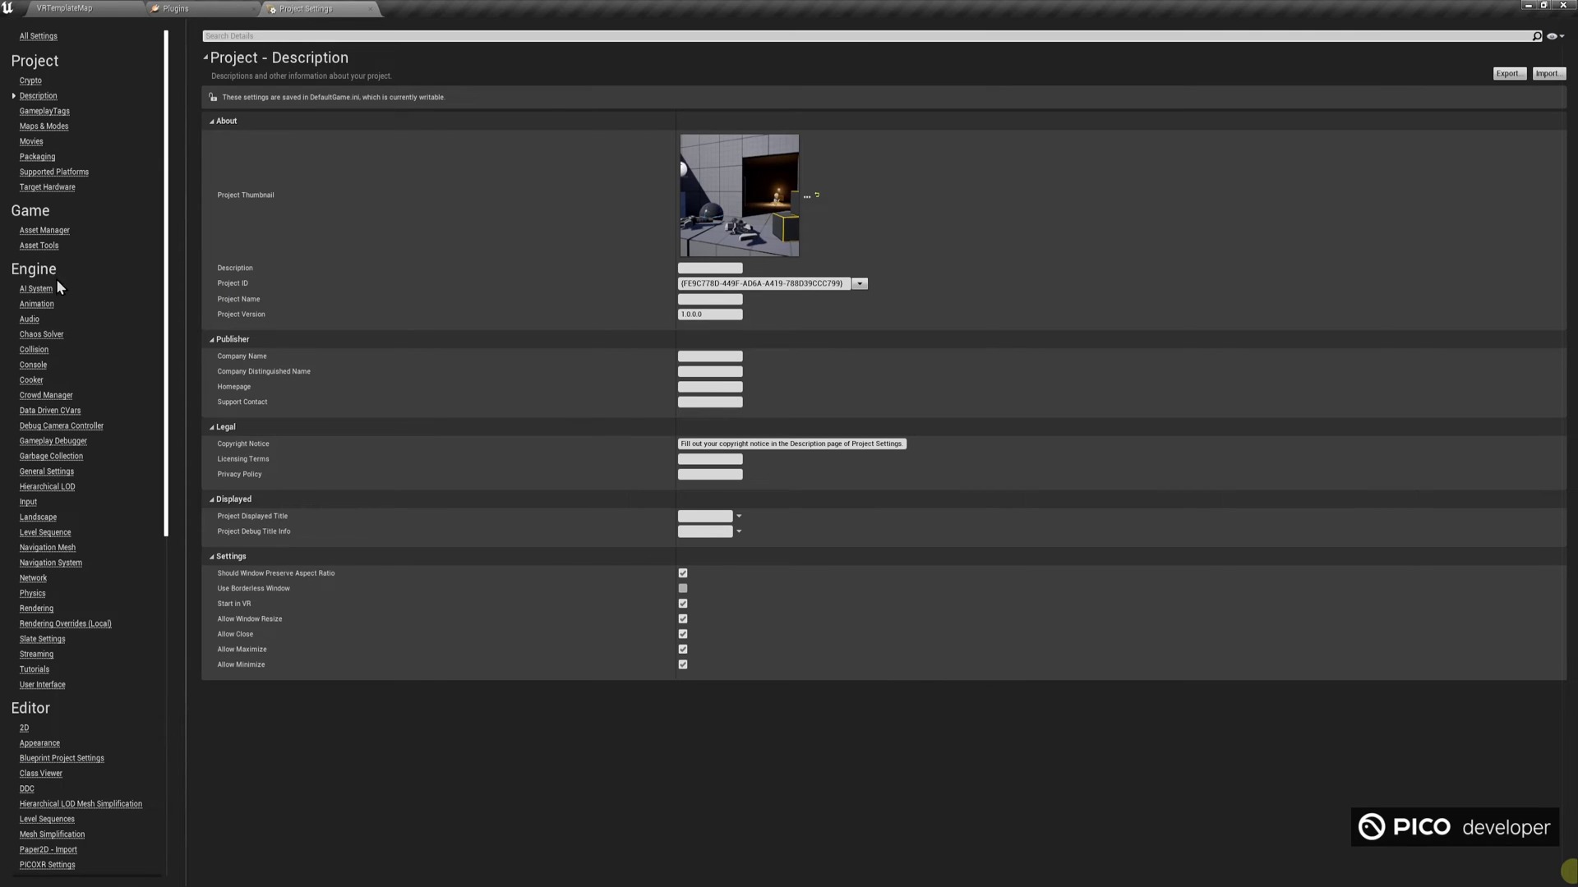
{"action": "left_click", "coordinate": [36, 609]}
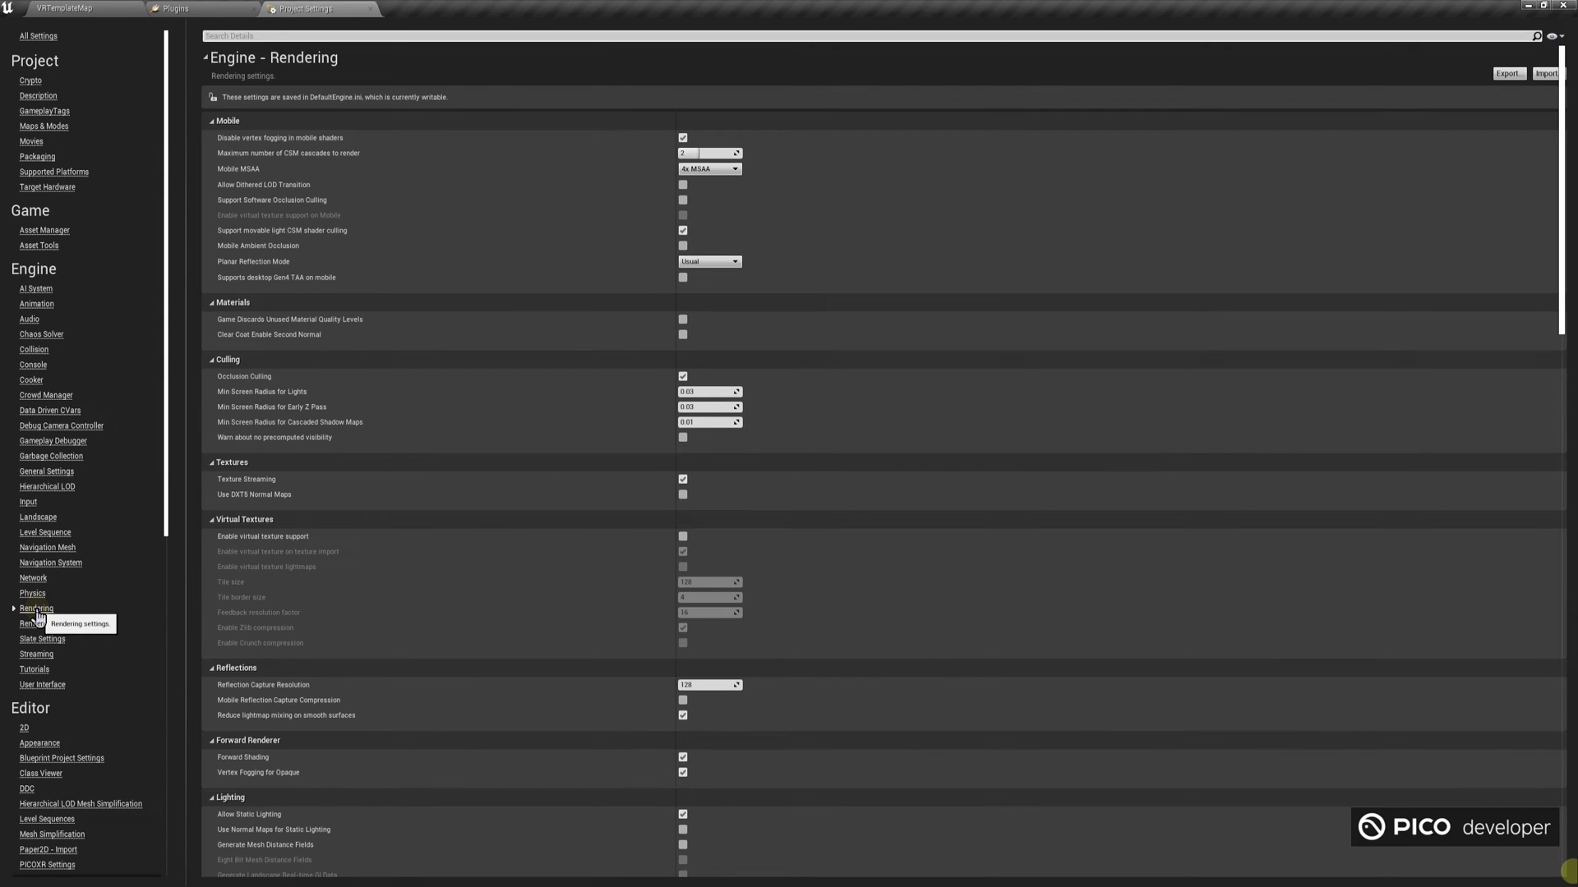
{"action": "scroll", "coordinate": [337, 571], "scroll_direction": "down", "scroll_amount": 3}
{"action": "scroll", "coordinate": [340, 570], "scroll_direction": "down", "scroll_amount": 5}
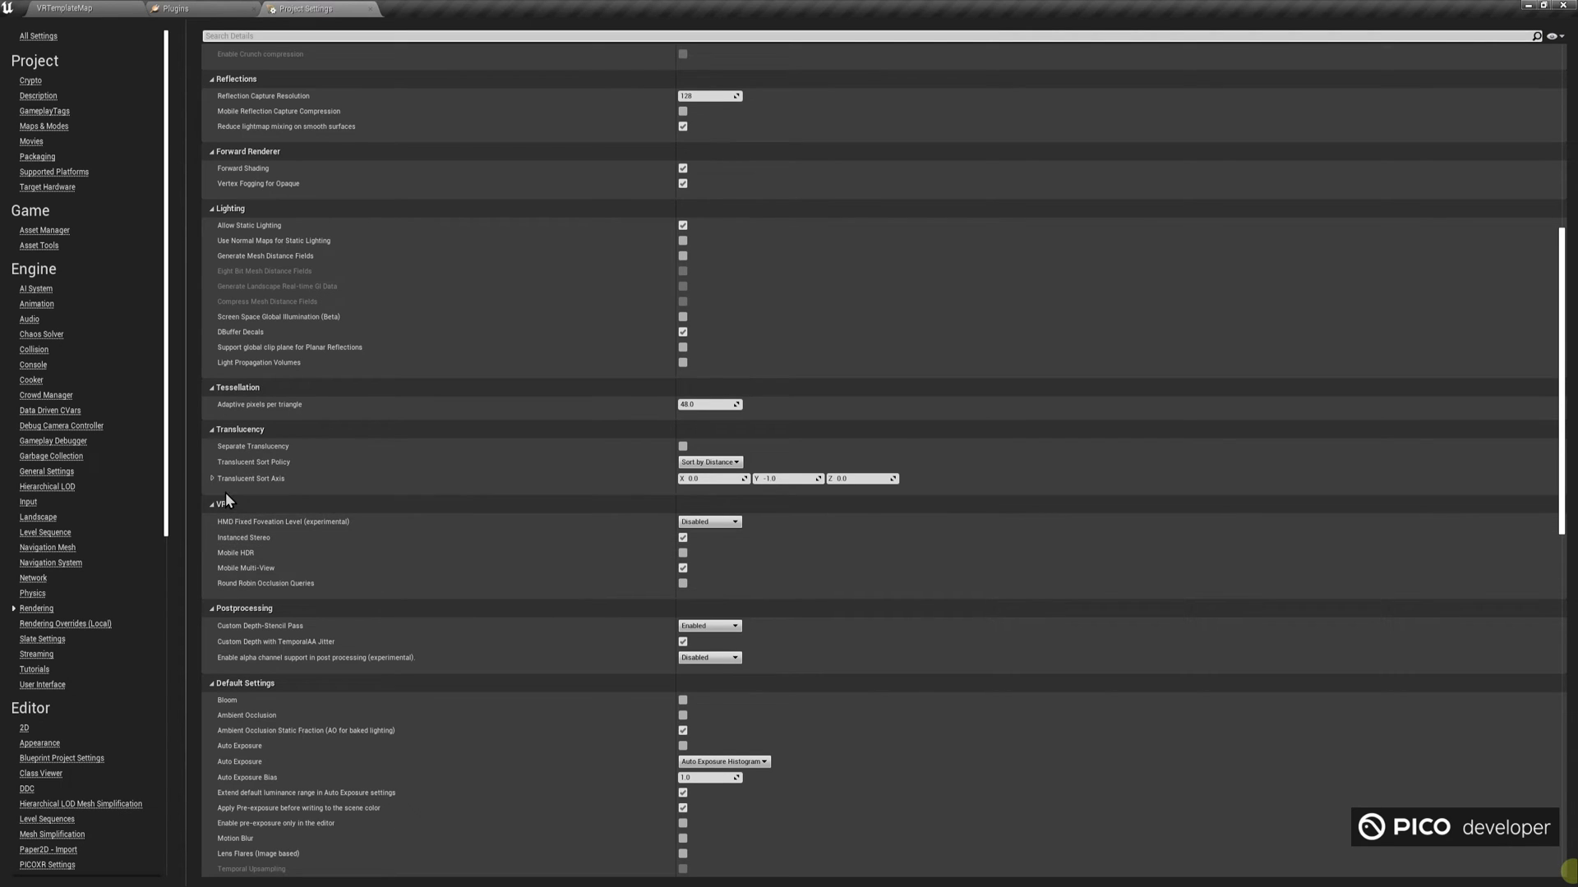
{"action": "left_click", "coordinate": [27, 504]}
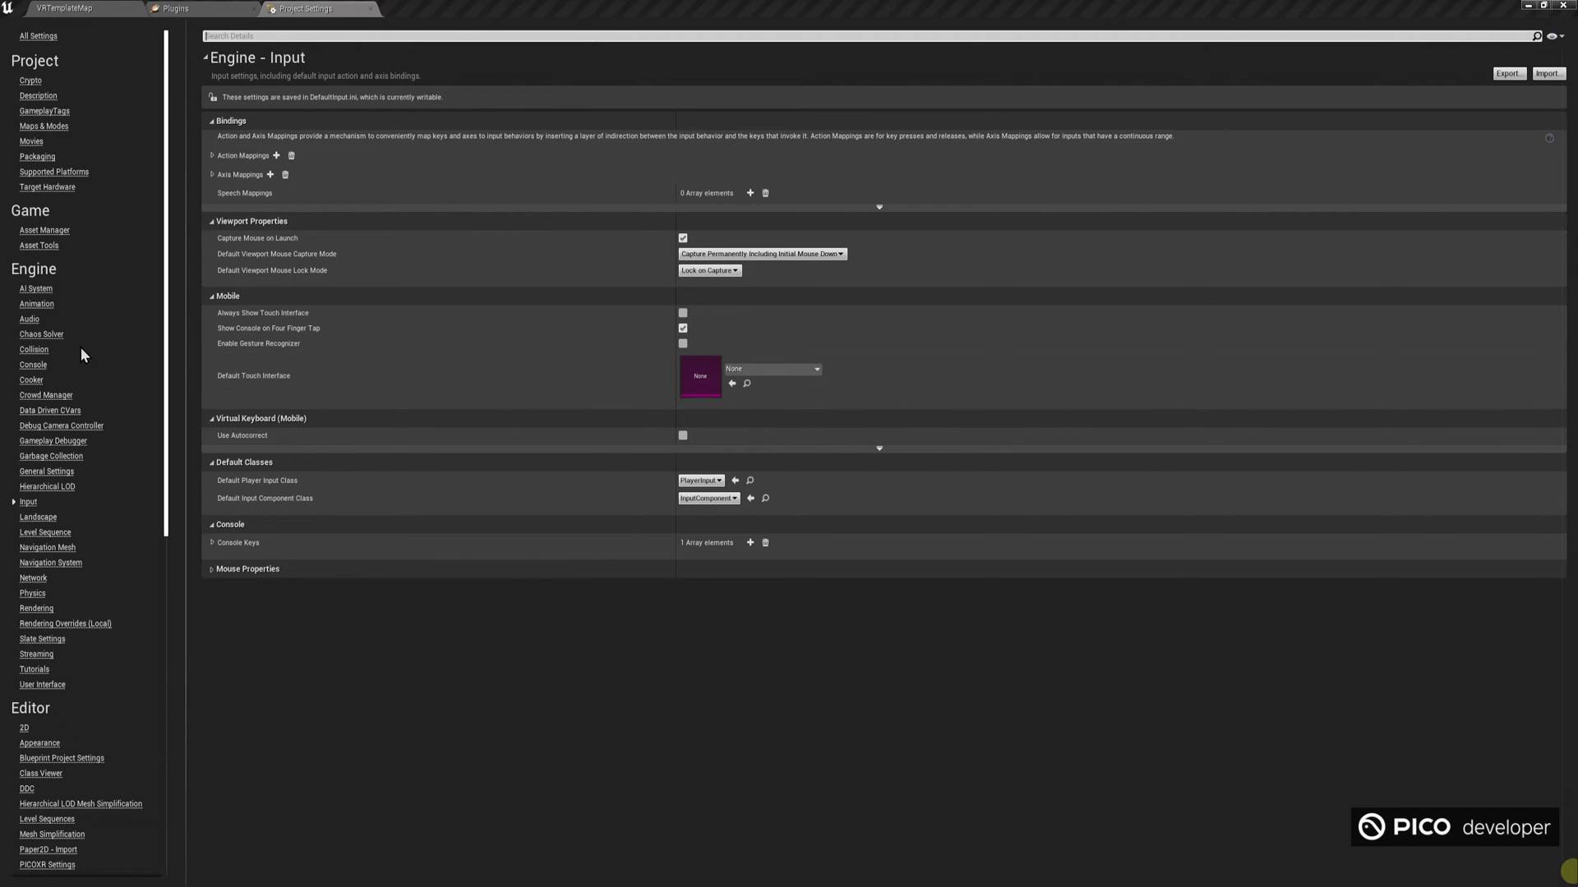
- View the Android SDK paths and API levels in the Project Settings, and configure the project for the Android platform
{"action": "scroll", "coordinate": [80, 347], "scroll_direction": "down", "scroll_amount": 10}
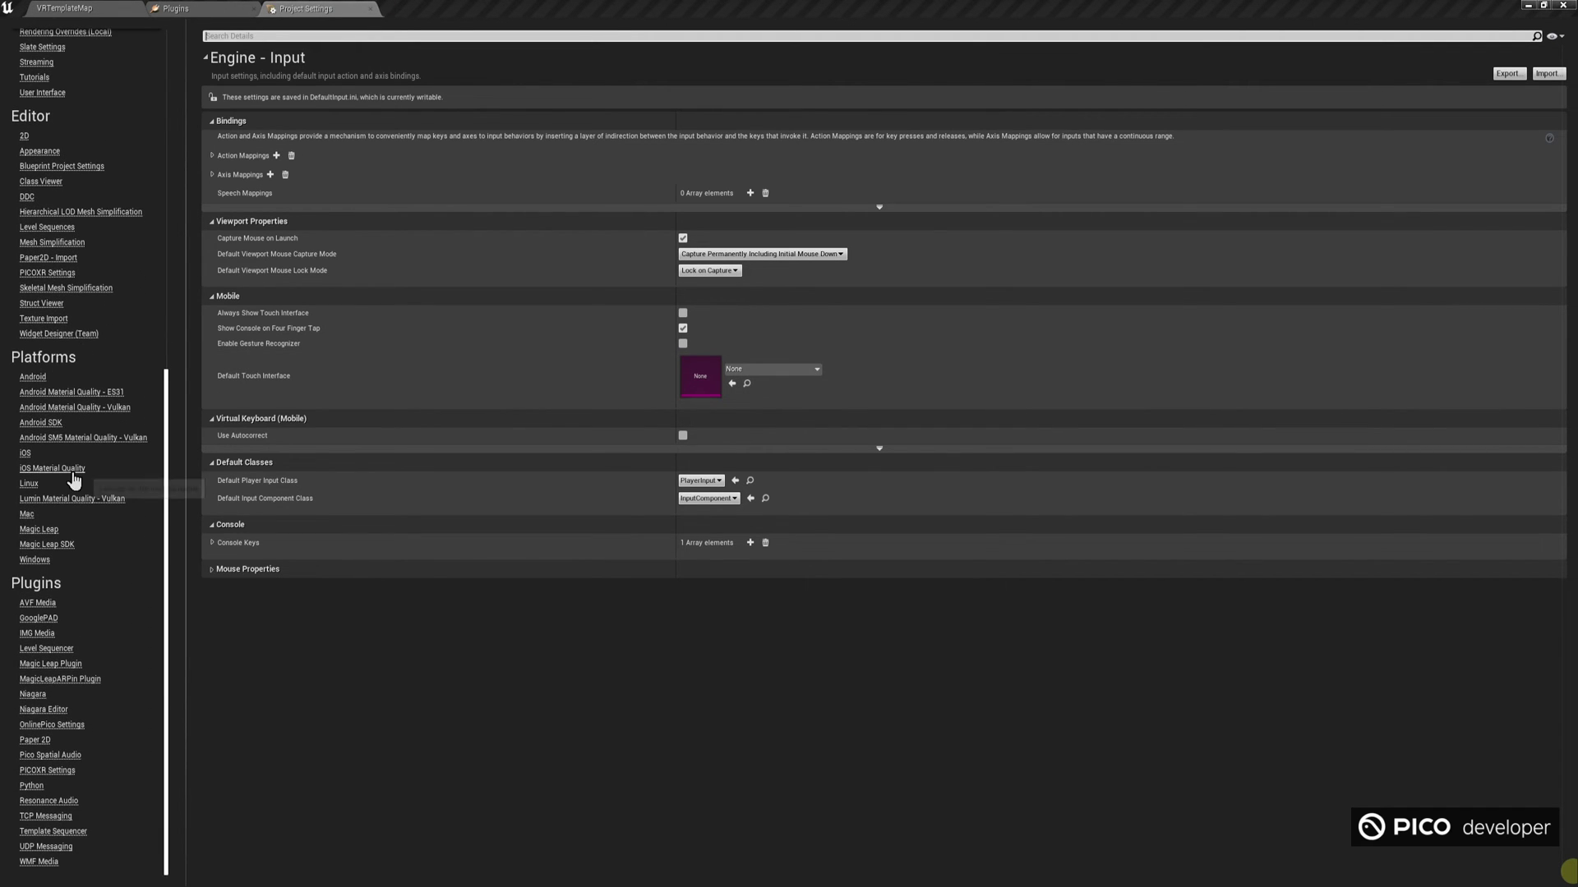
{"action": "left_click", "coordinate": [41, 424]}
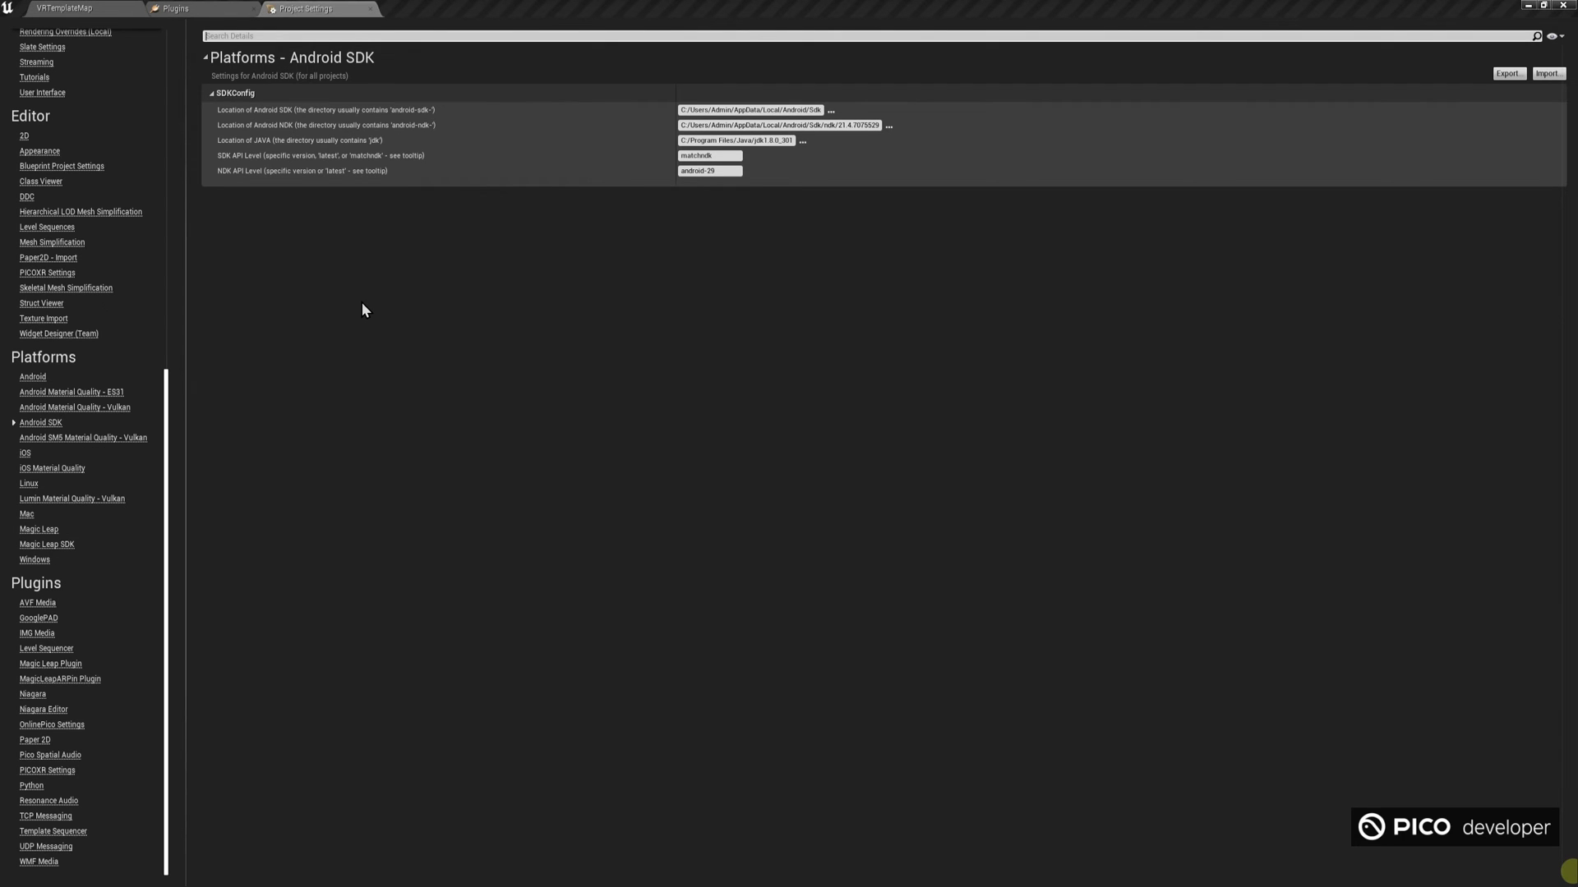
{"action": "left_click", "coordinate": [33, 378]}
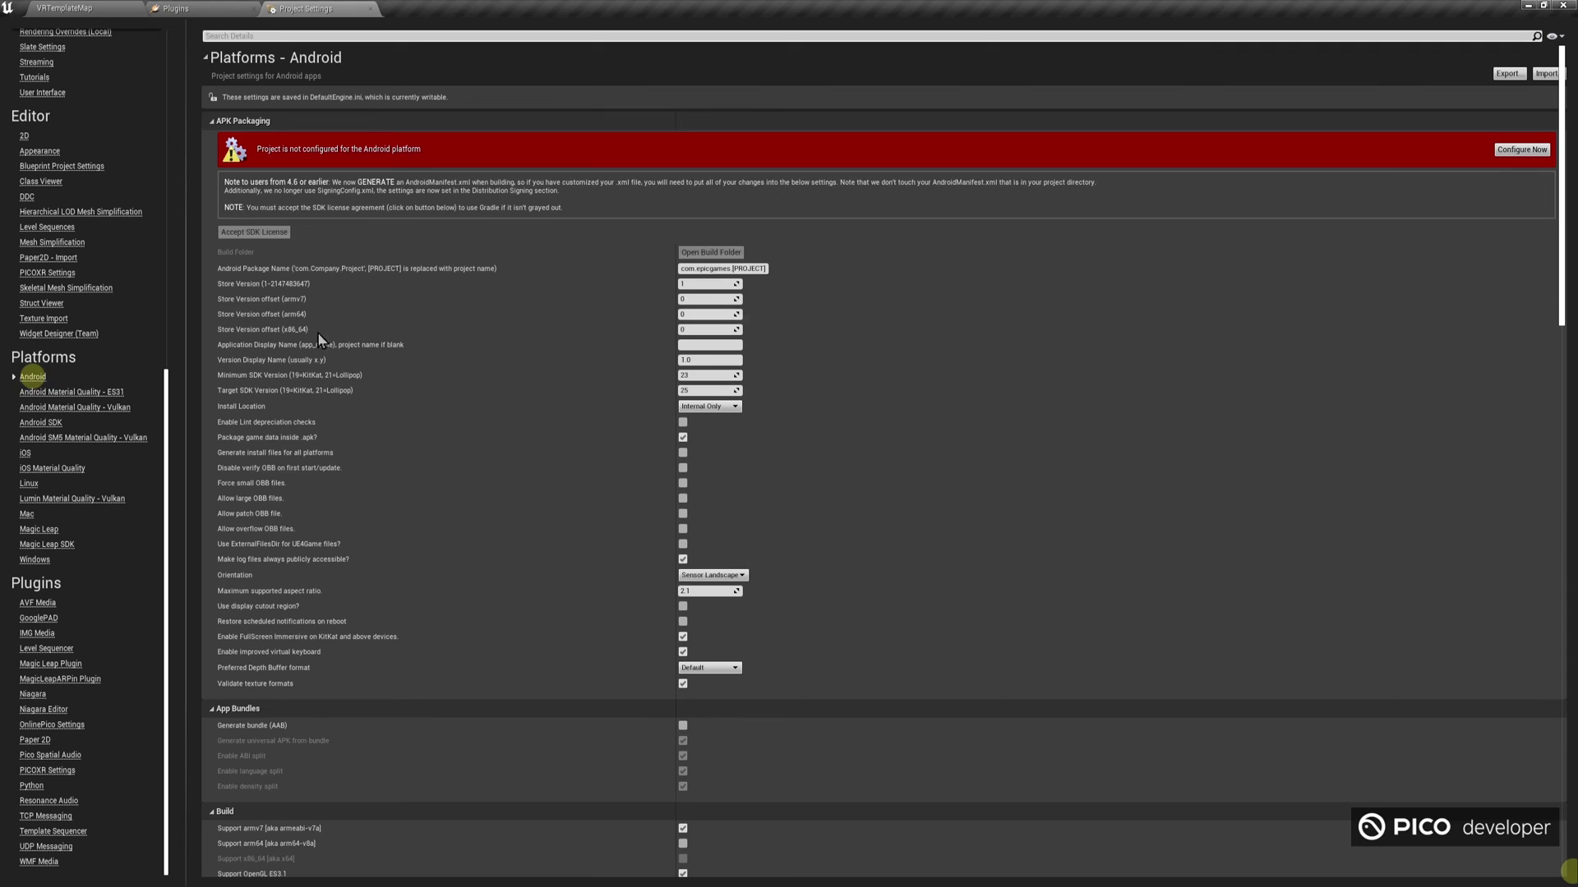
{"action": "left_click", "coordinate": [1523, 149]}
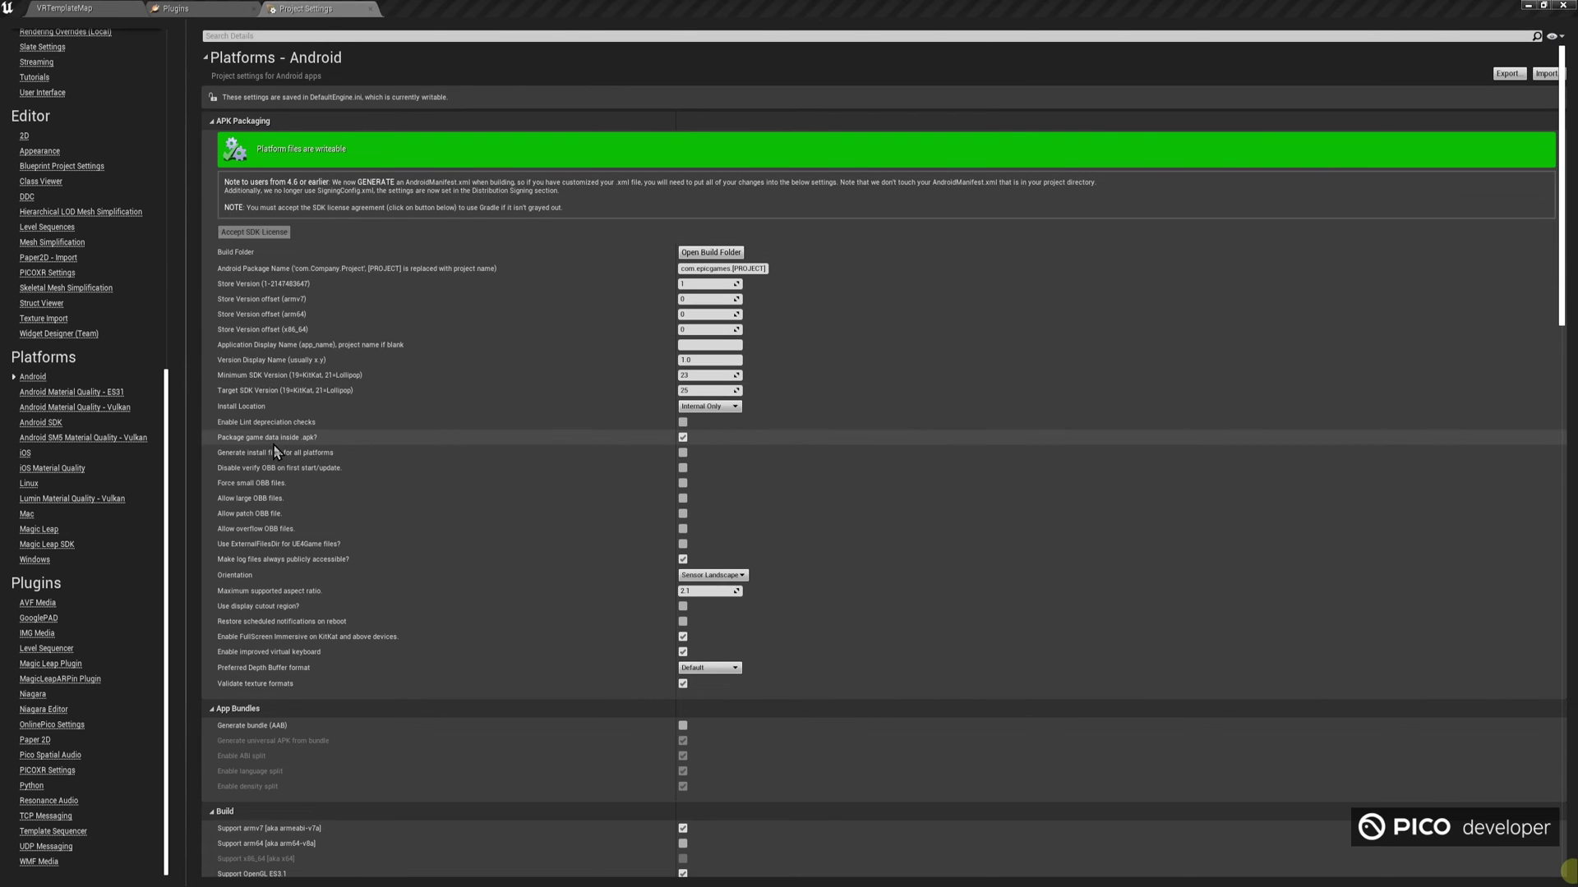
- In the Android APK packaging settings, set the minimum SDK version to 24 and the target SDK version to 26
{"action": "mouse_move", "coordinate": [263, 442]}
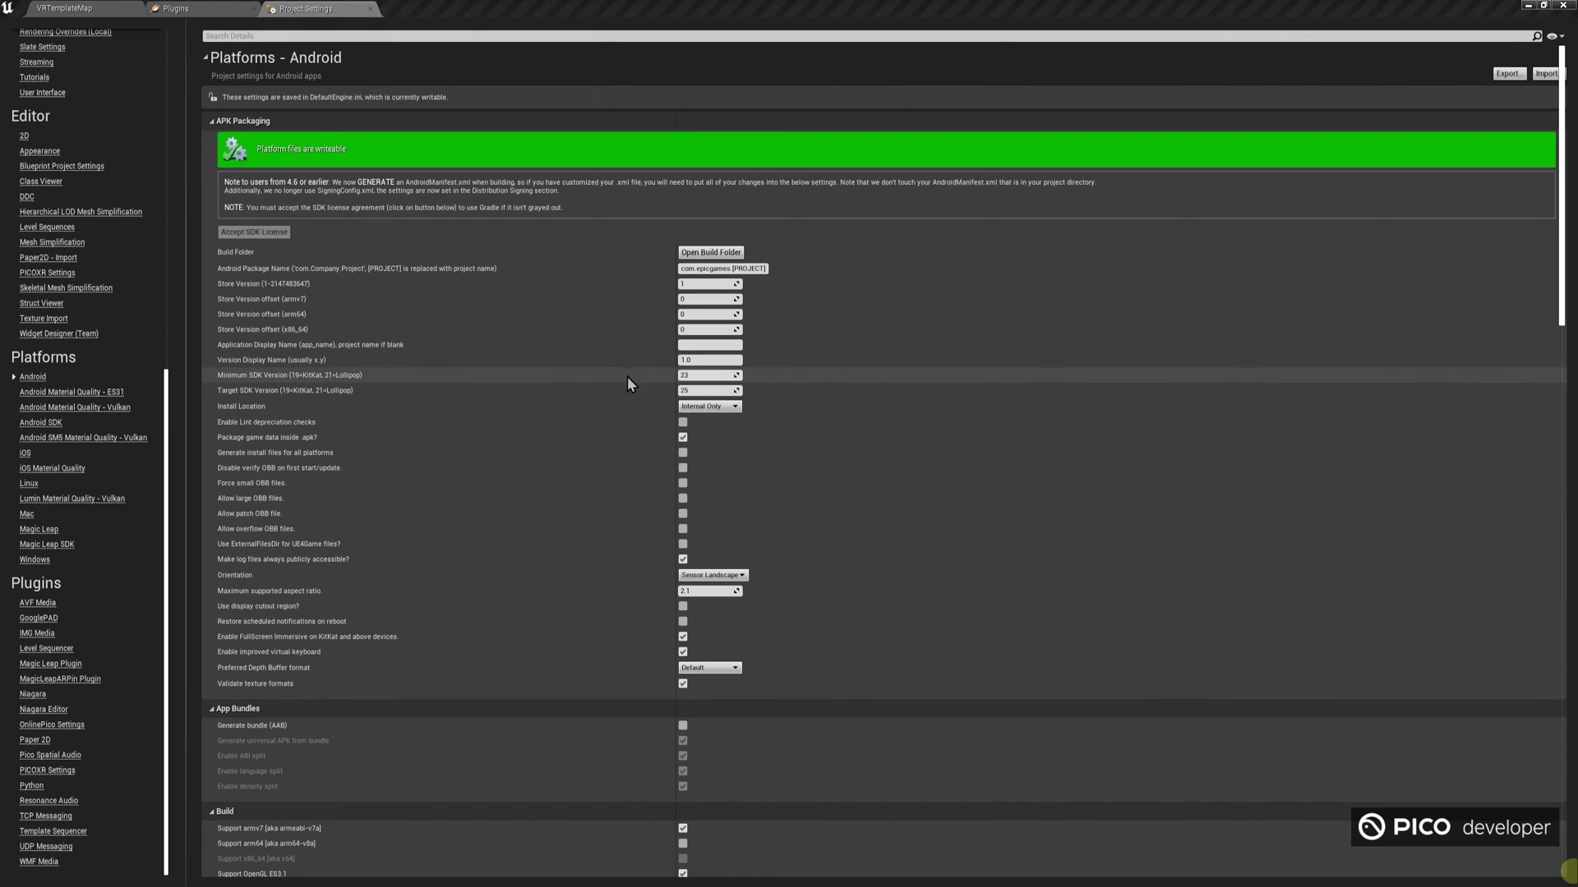
{"action": "left_click", "coordinate": [701, 374]}
{"action": "type", "text": "2"}
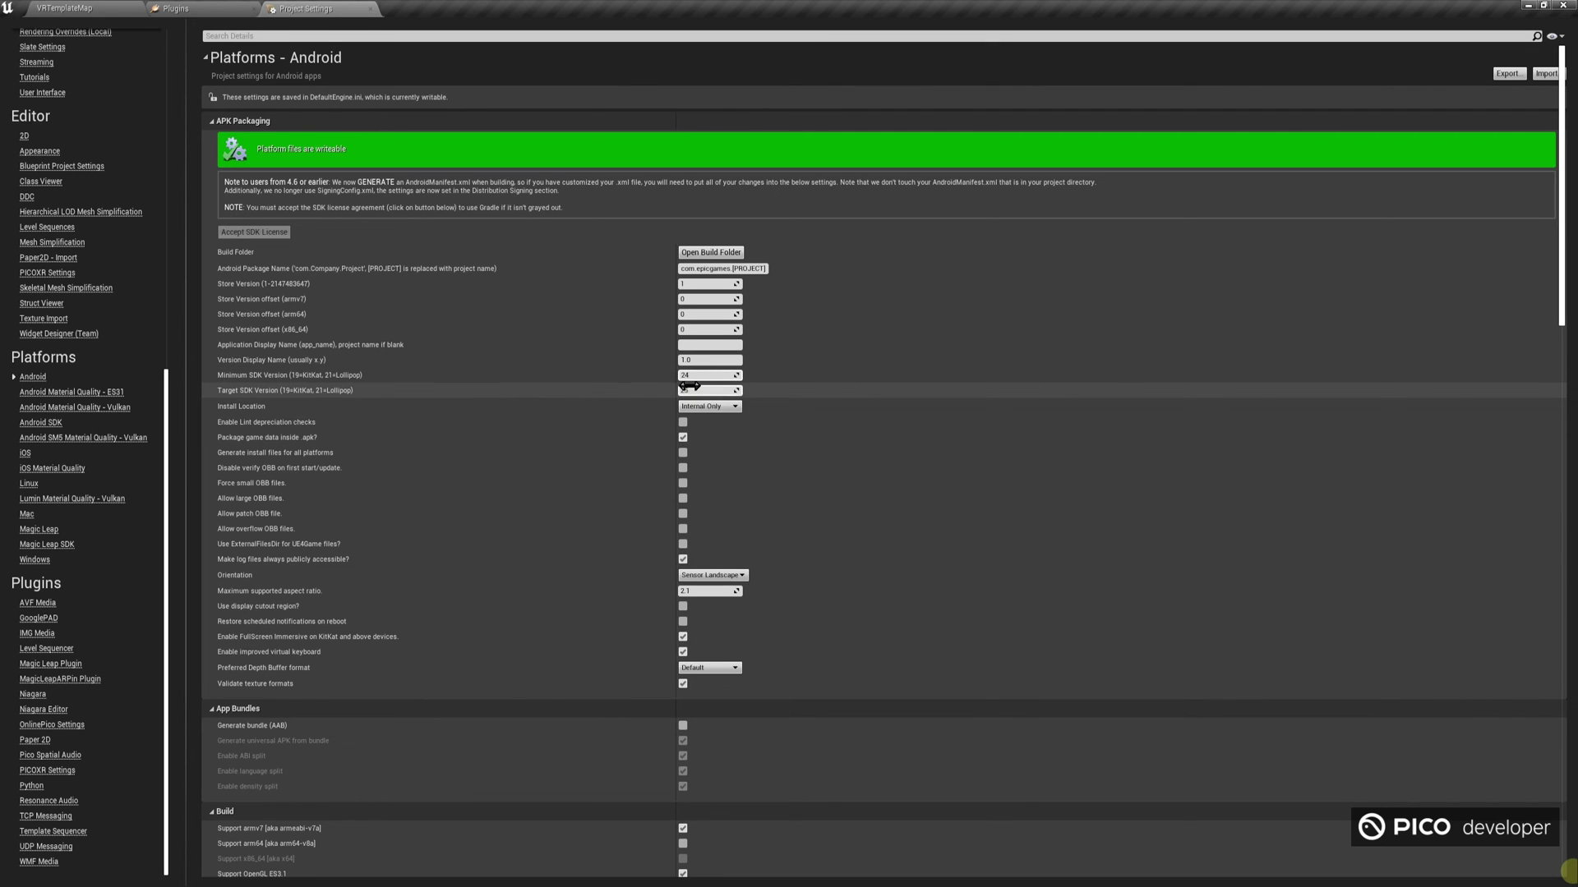
{"action": "left_click", "coordinate": [721, 389]}
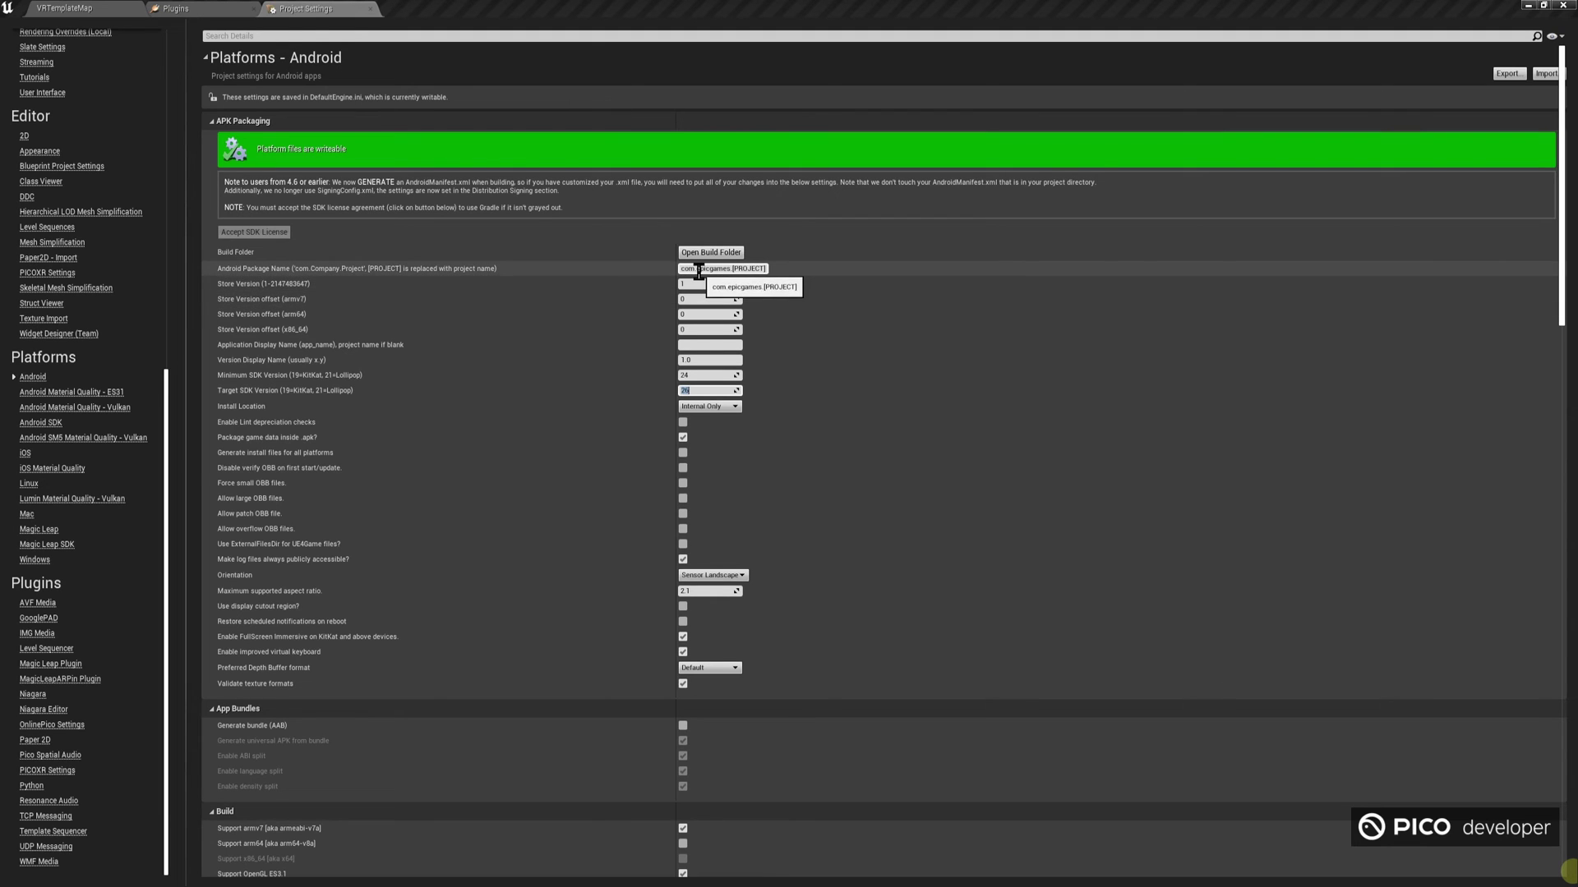
{"action": "left_click_drag", "start_coordinate": [697, 269], "coordinate": [806, 271]}
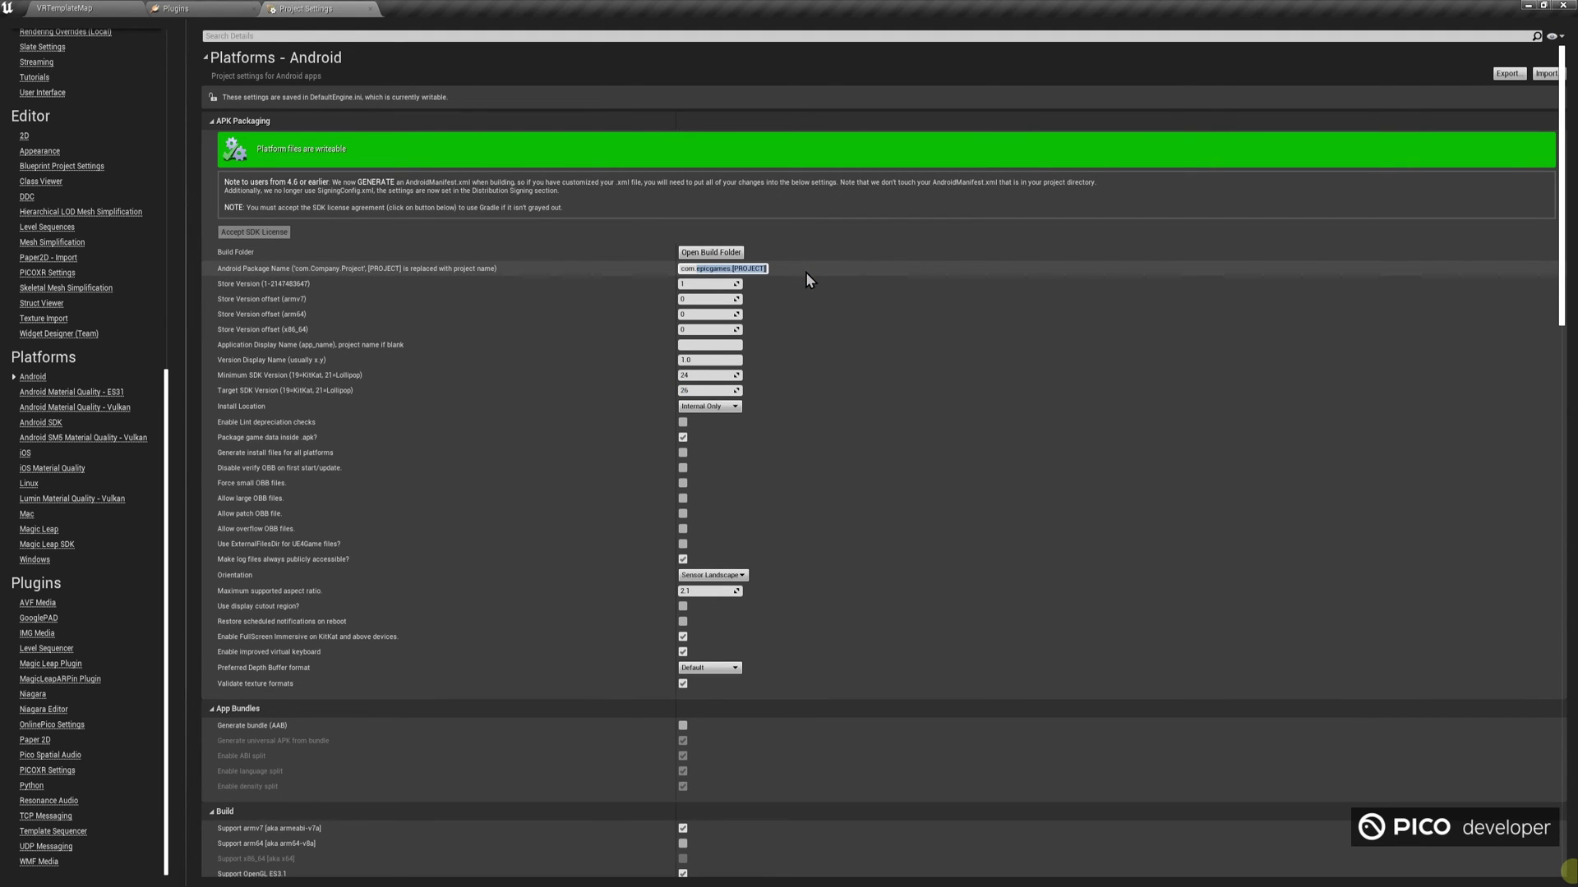
{"action": "type", "text": "pico.mypicoapp"}
{"action": "key", "text": "Escape"}
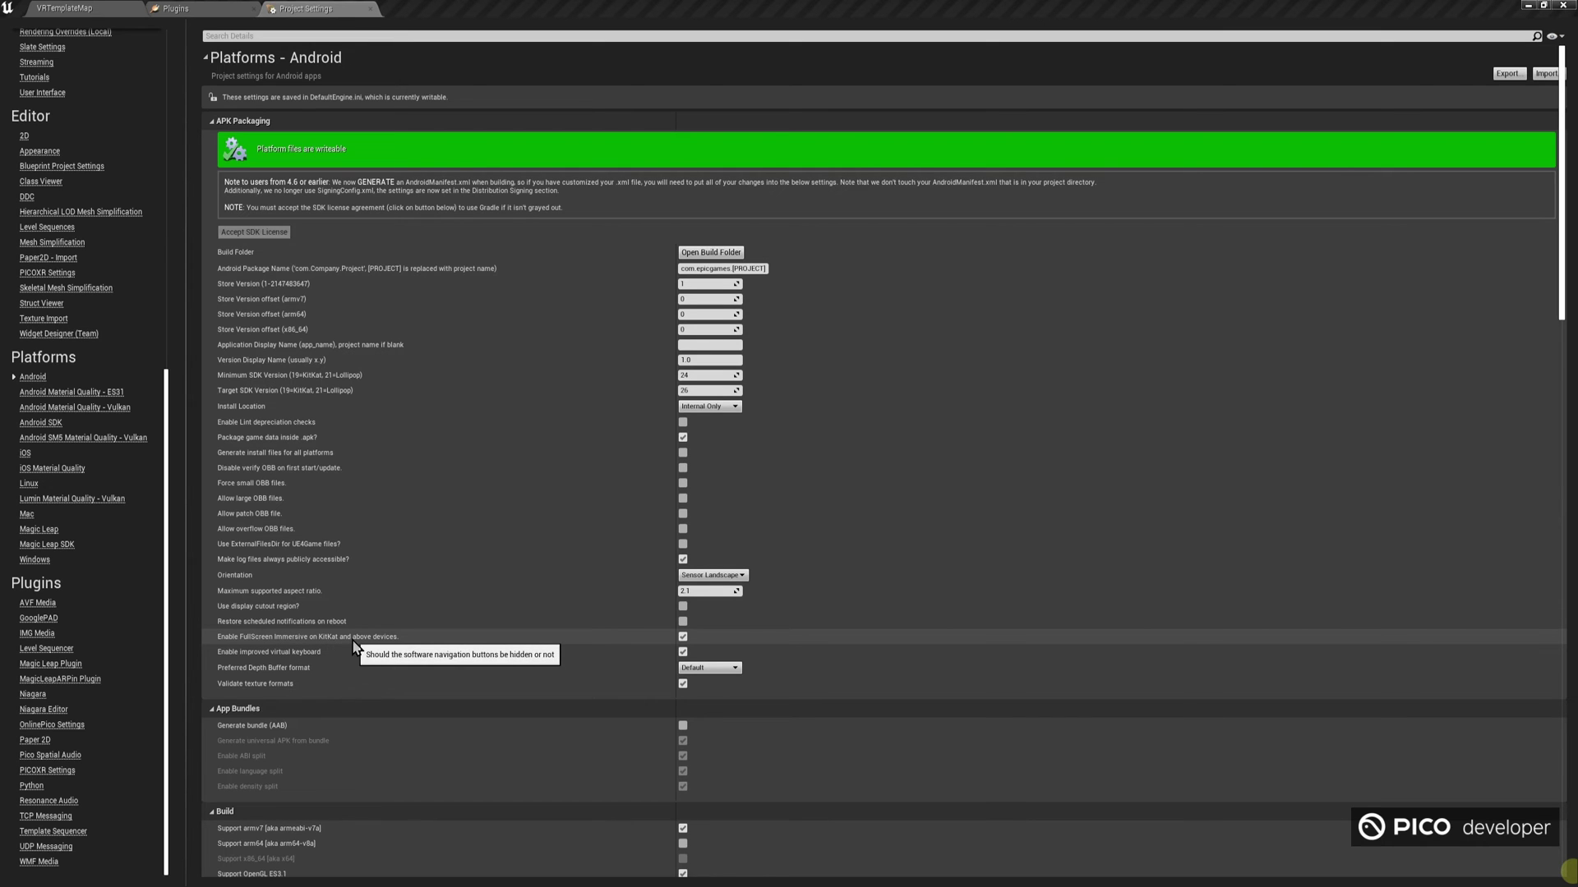
- In the Android advanced APK packaging settings, remove all Oculus Mobile device entries and all GoogleVR hardware configuration entries
{"action": "left_click", "coordinate": [682, 637]}
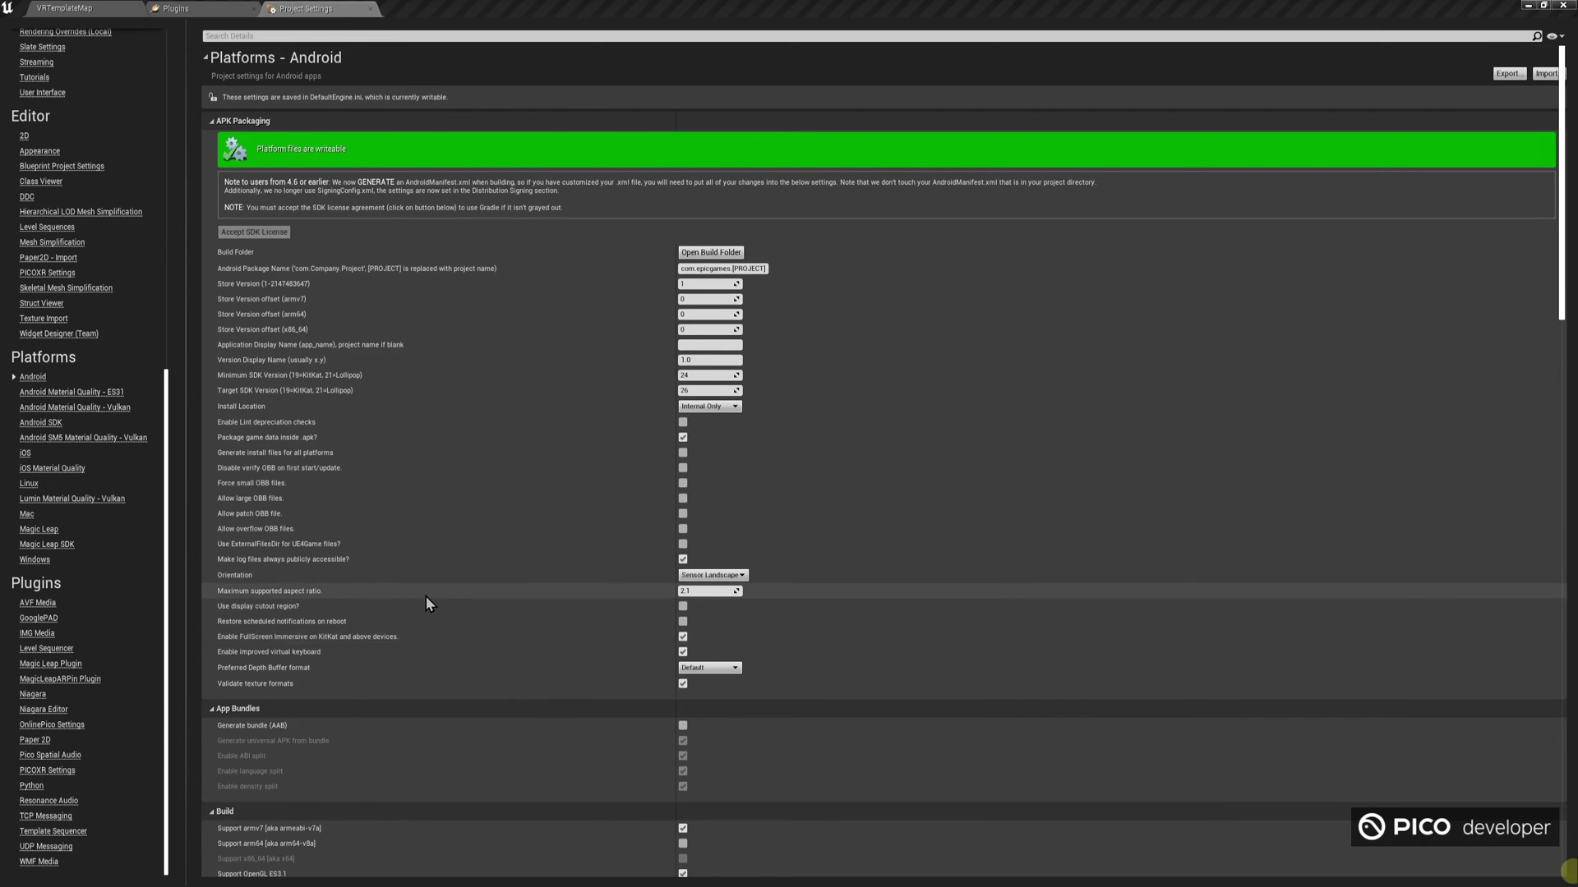
{"action": "scroll", "coordinate": [426, 595], "scroll_direction": "down", "scroll_amount": 3}
{"action": "scroll", "coordinate": [426, 595], "scroll_direction": "down", "scroll_amount": 5}
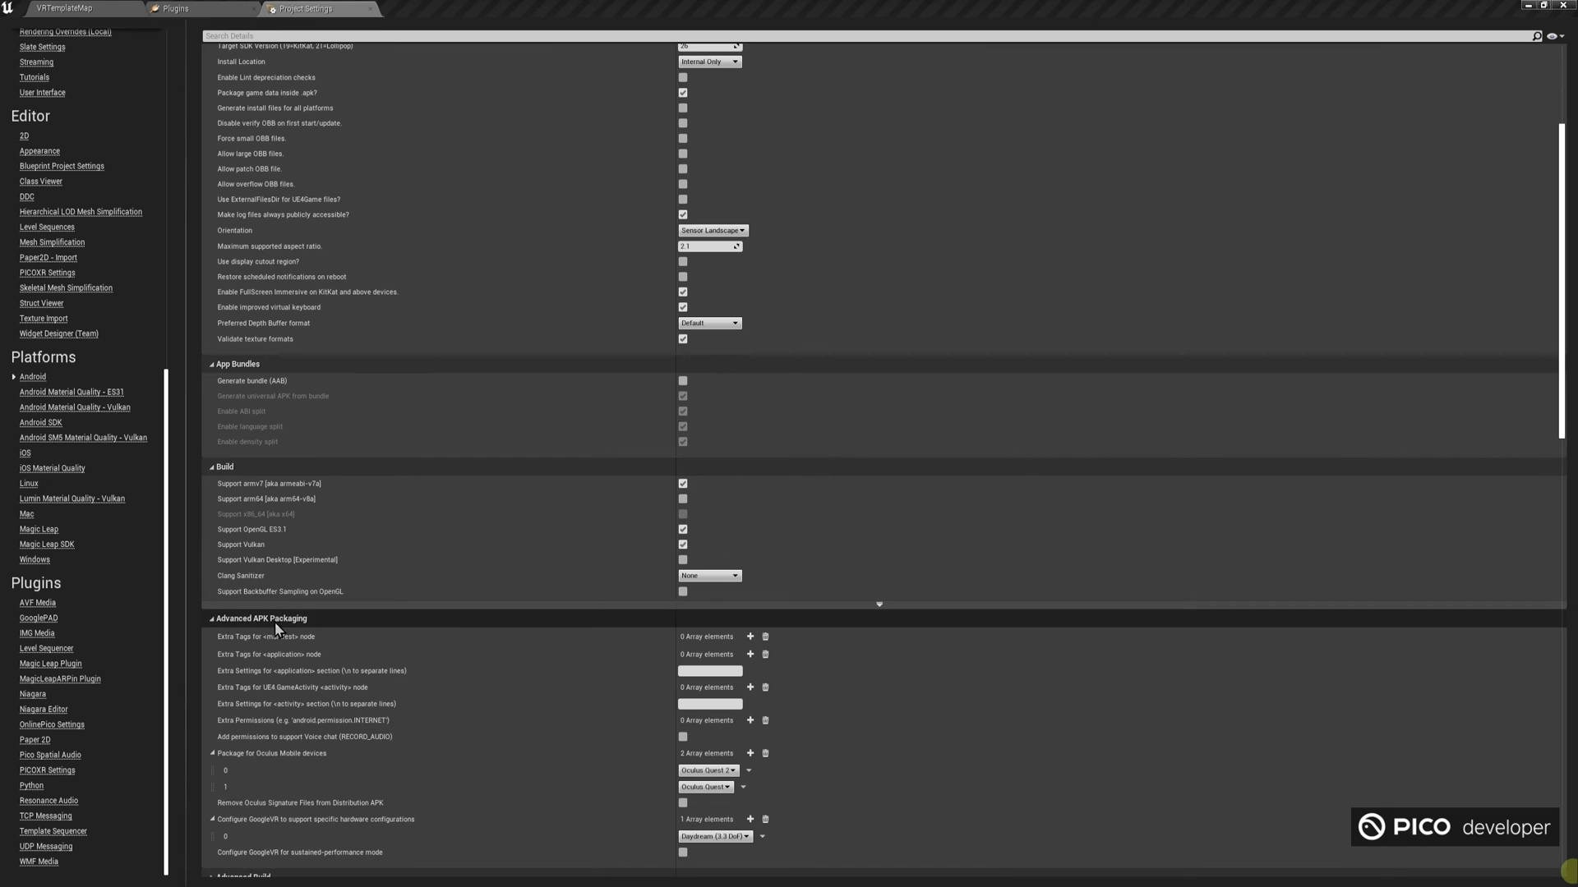
{"action": "scroll", "coordinate": [286, 626], "scroll_direction": "down", "scroll_amount": 1}
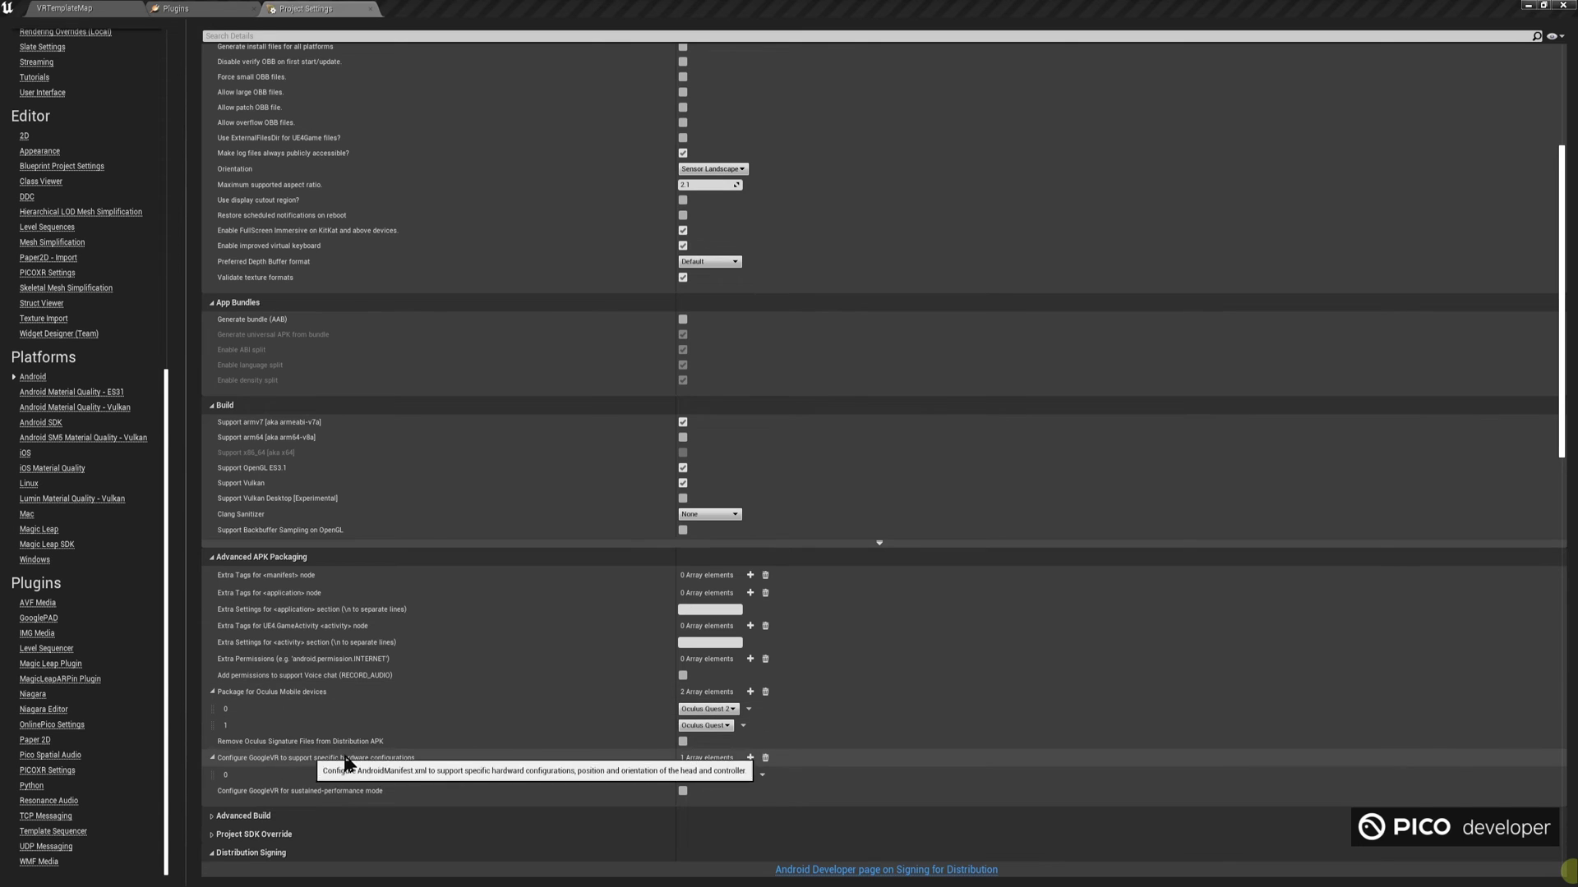
{"action": "left_click", "coordinate": [764, 692]}
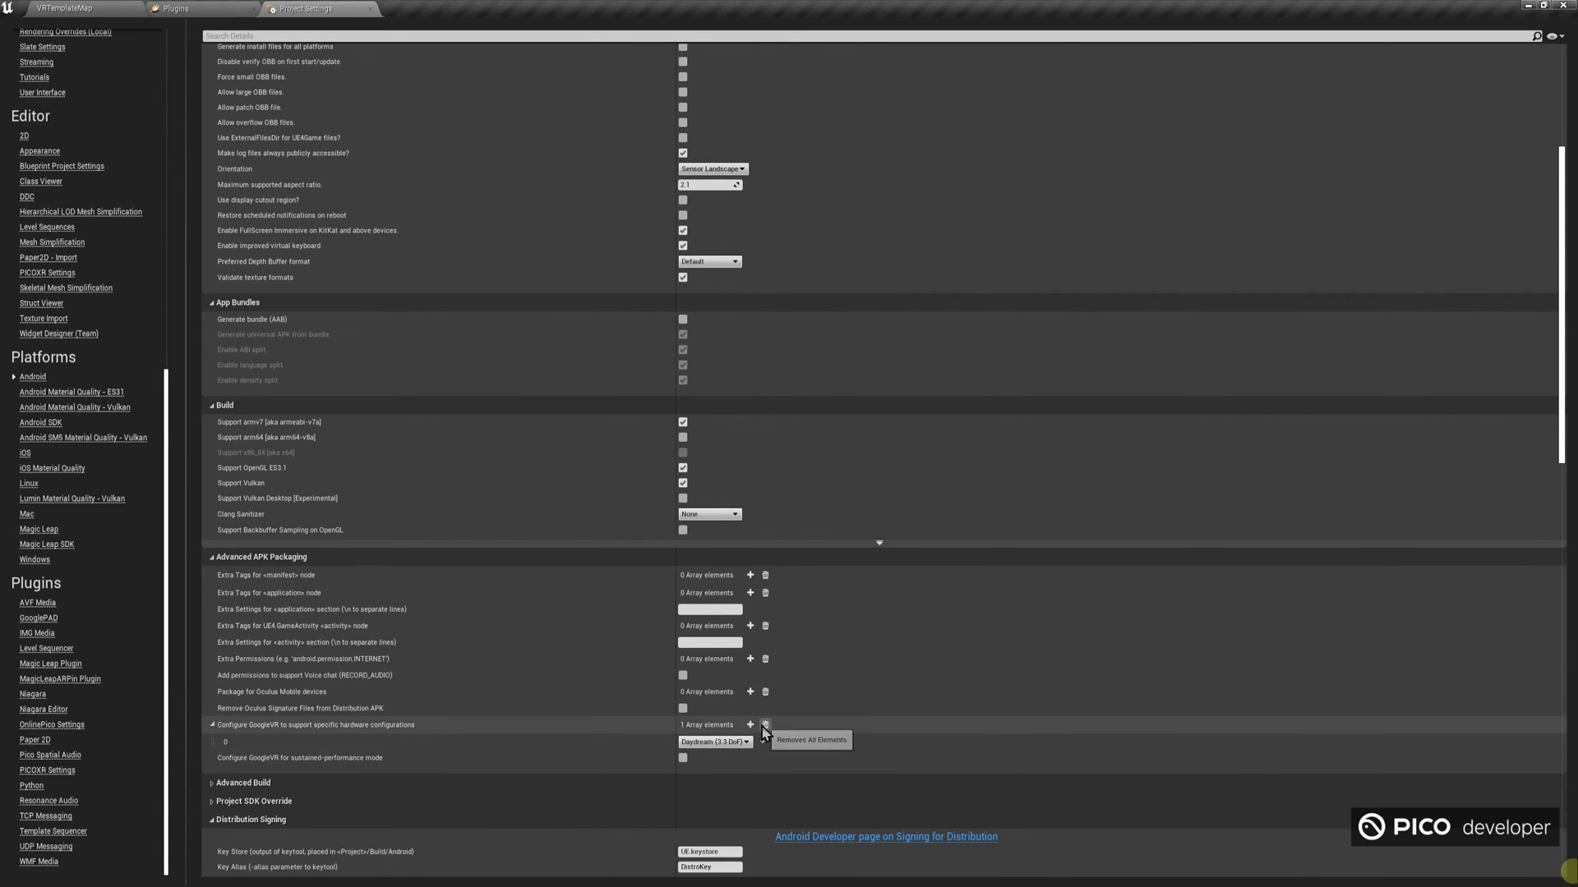
{"action": "left_click", "coordinate": [765, 725]}
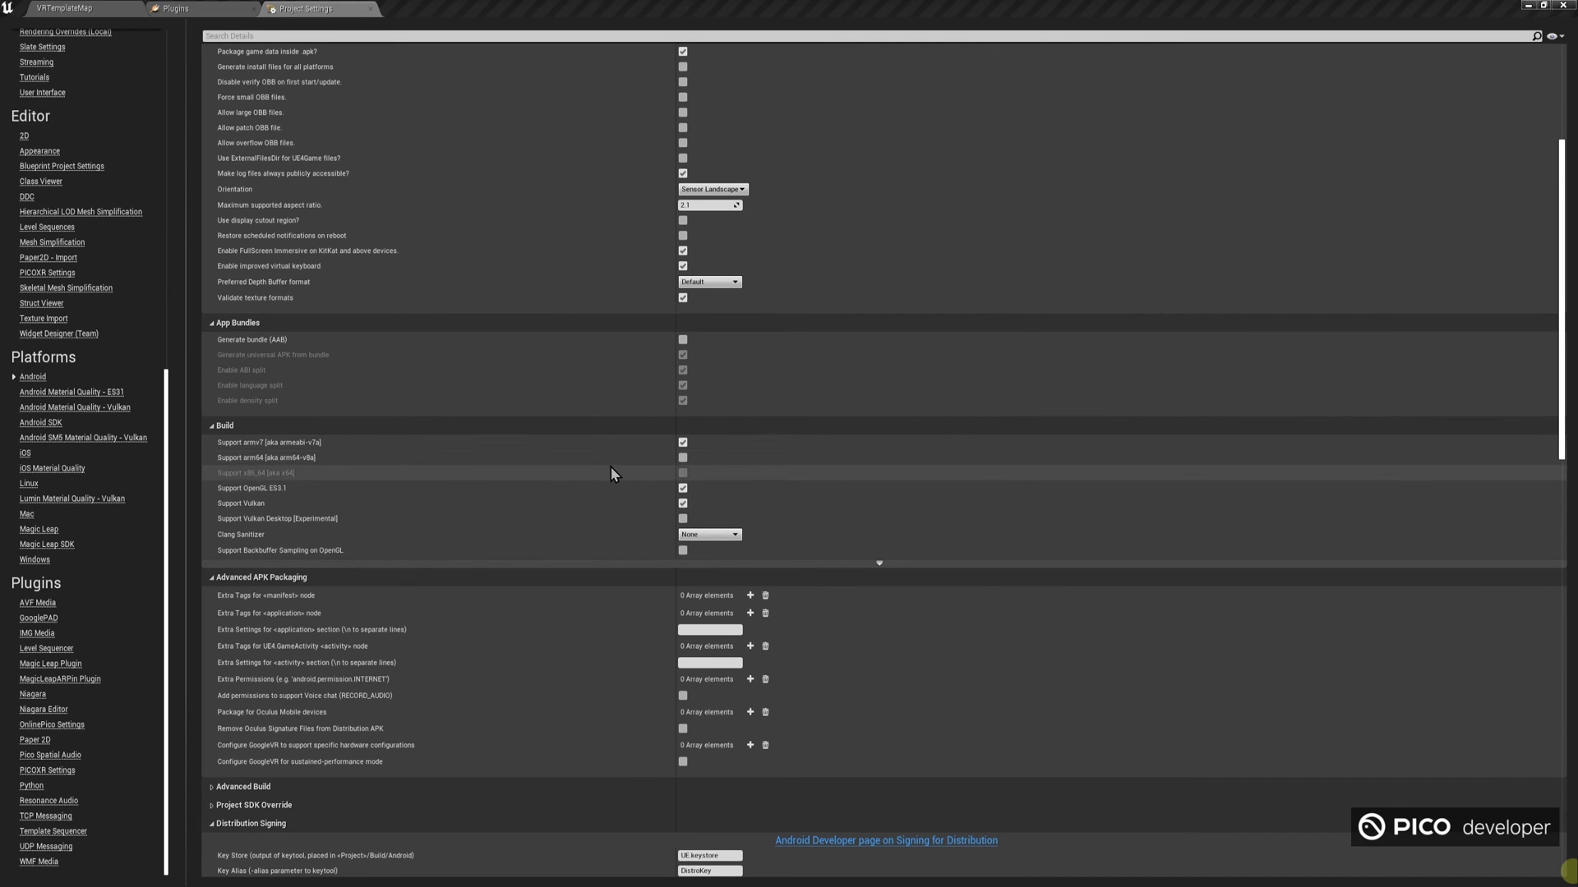
- In the Android build settings, enable arm64 support and disable armv7 support
{"action": "left_click", "coordinate": [683, 457]}
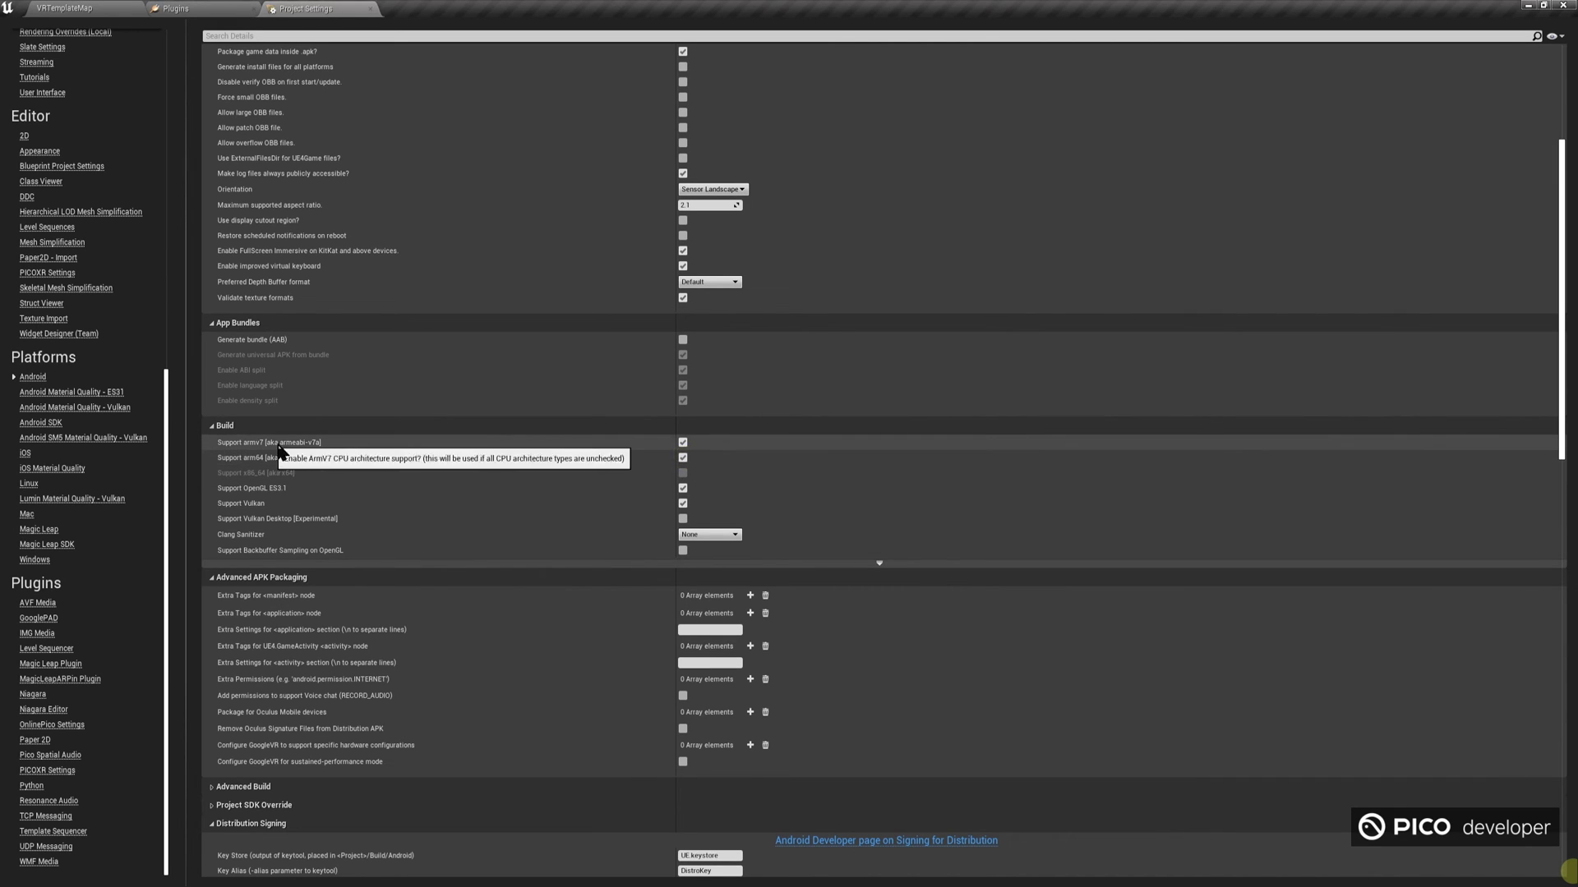
{"action": "left_click", "coordinate": [682, 443]}
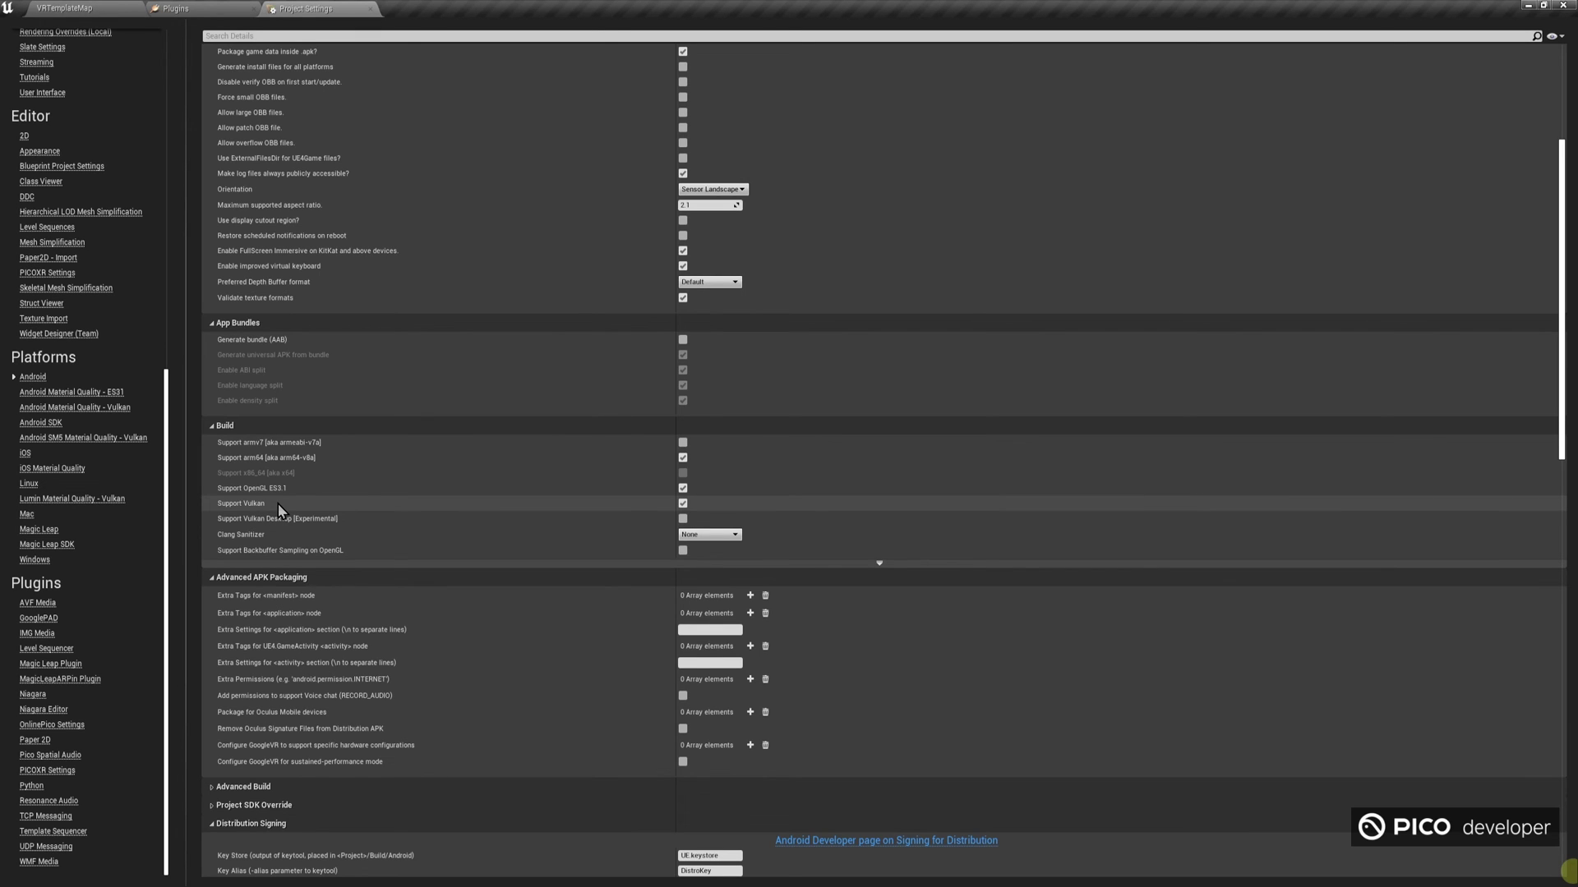
{"action": "left_click", "coordinate": [683, 489]}
{"action": "left_click", "coordinate": [682, 489]}
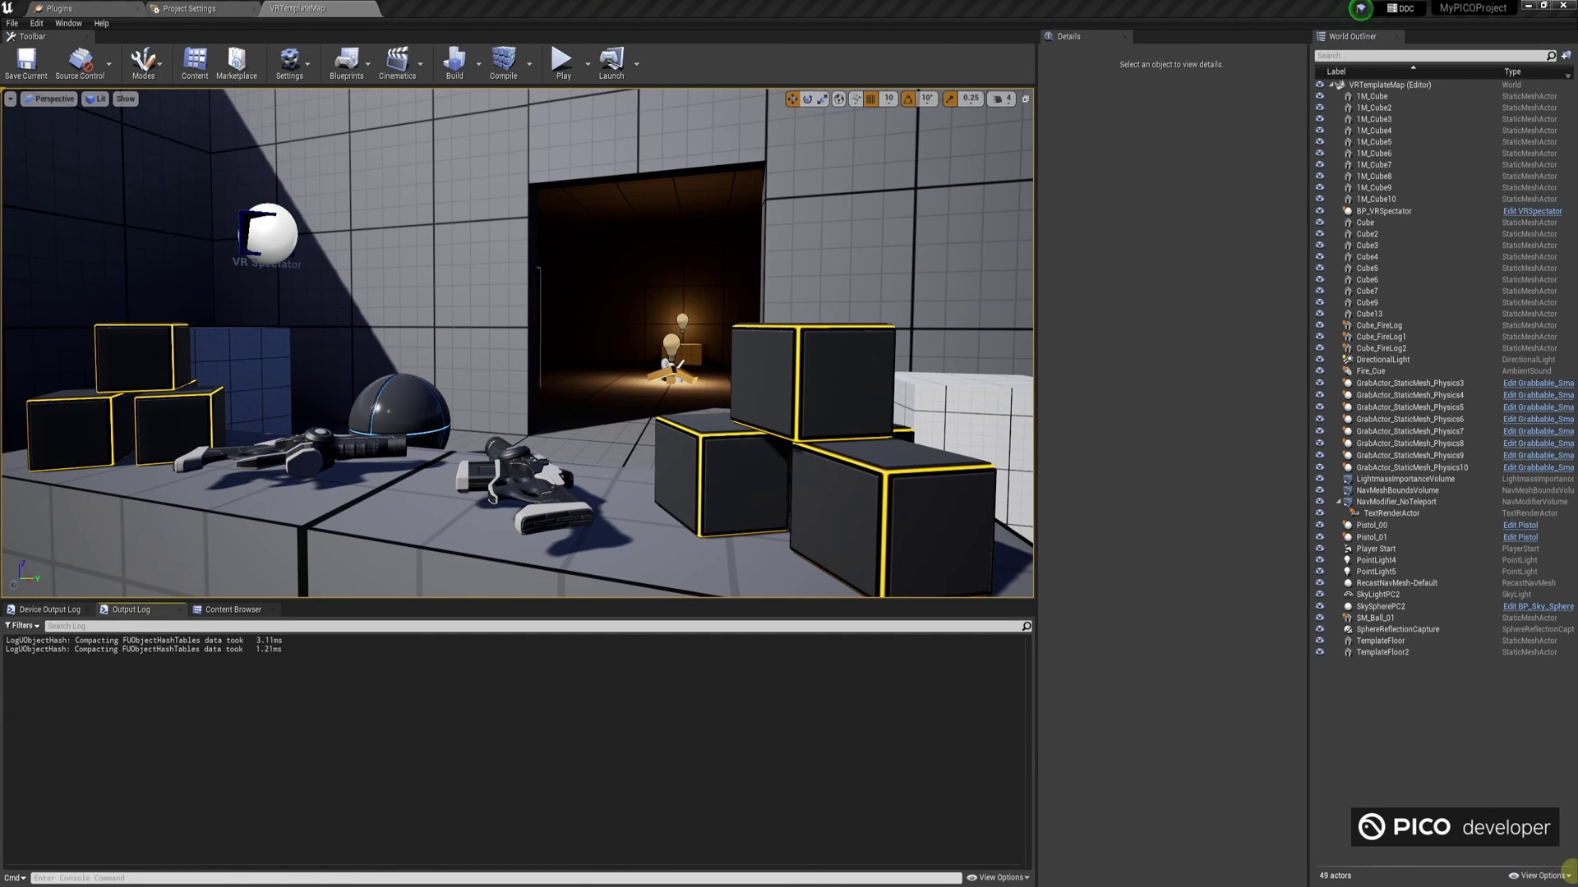
- Package the project for Android (ASTC) into a new folder named Package on the Desktop
{"action": "left_click", "coordinate": [13, 23]}
{"action": "mouse_move", "coordinate": [92, 231]}
{"action": "mouse_move", "coordinate": [172, 230]}
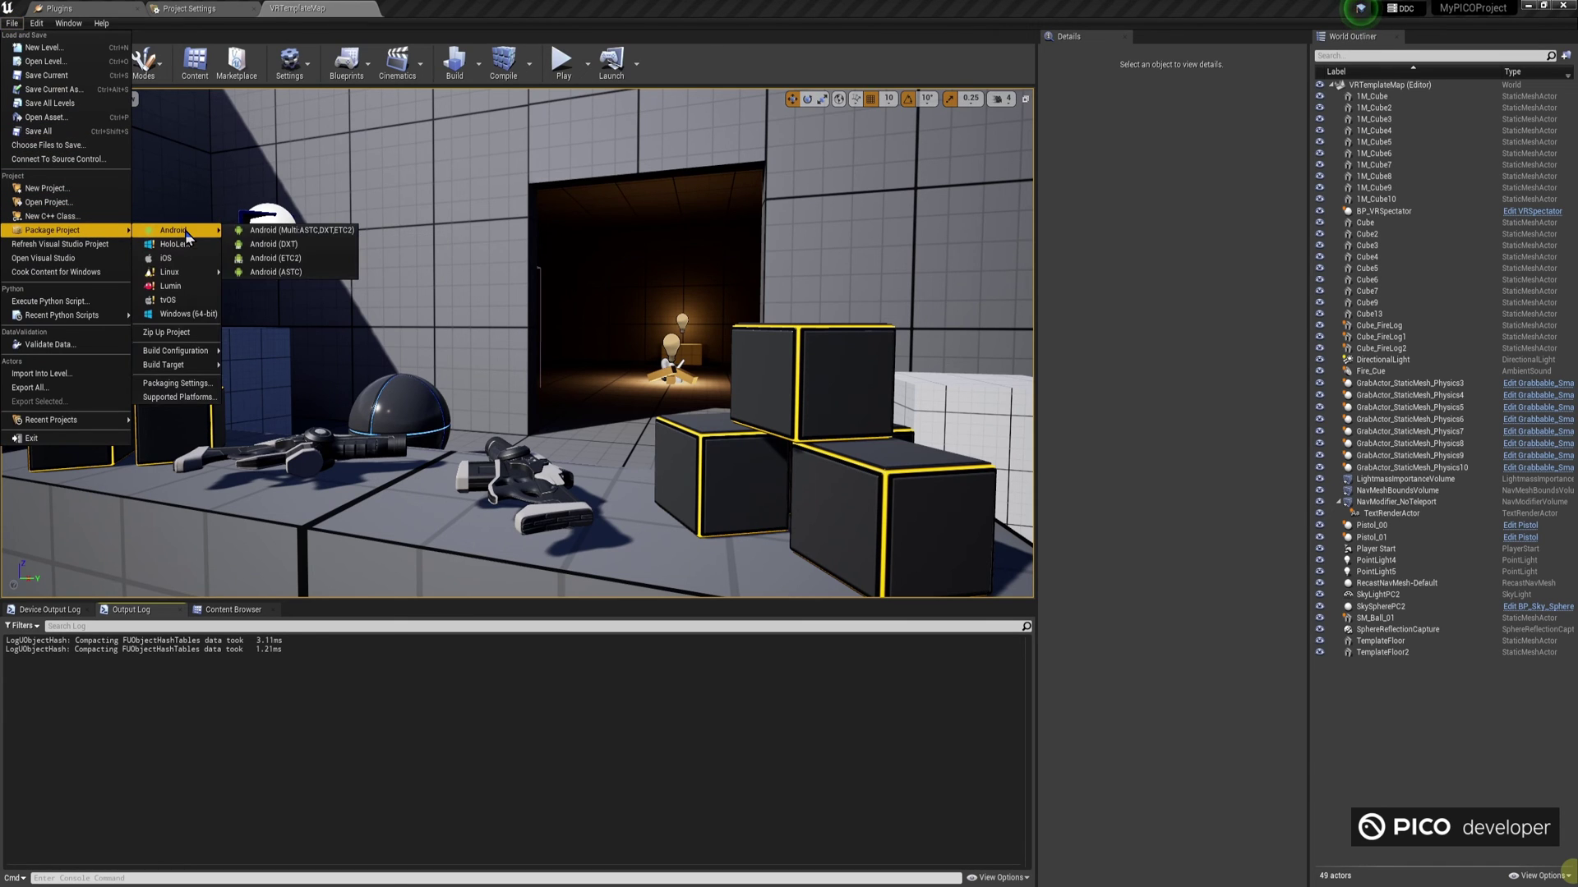
{"action": "left_click", "coordinate": [317, 271]}
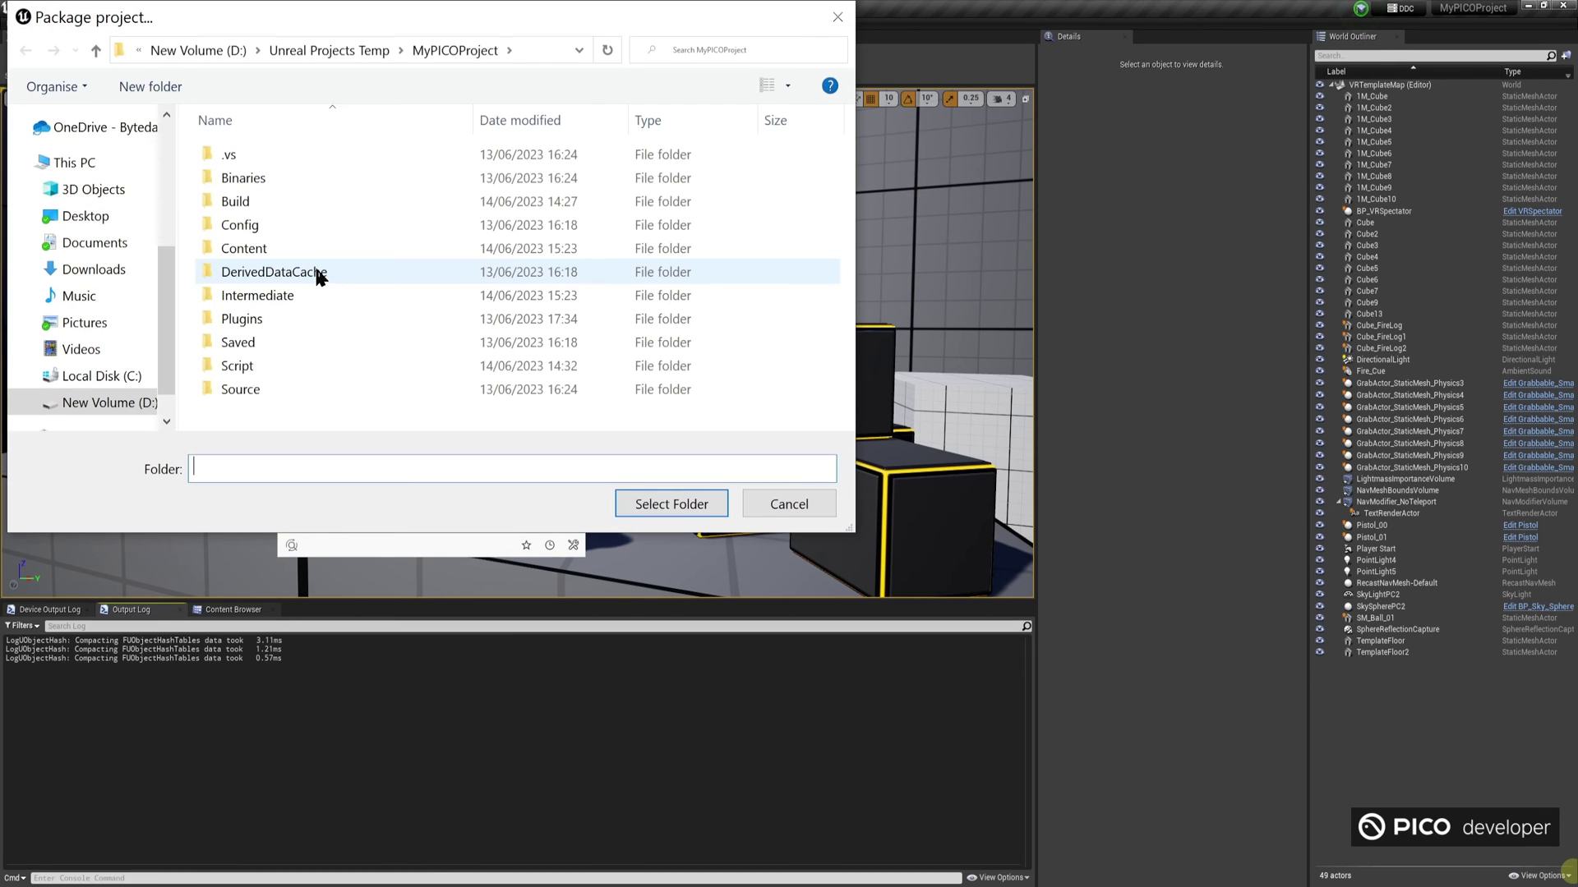
{"action": "left_click", "coordinate": [103, 218]}
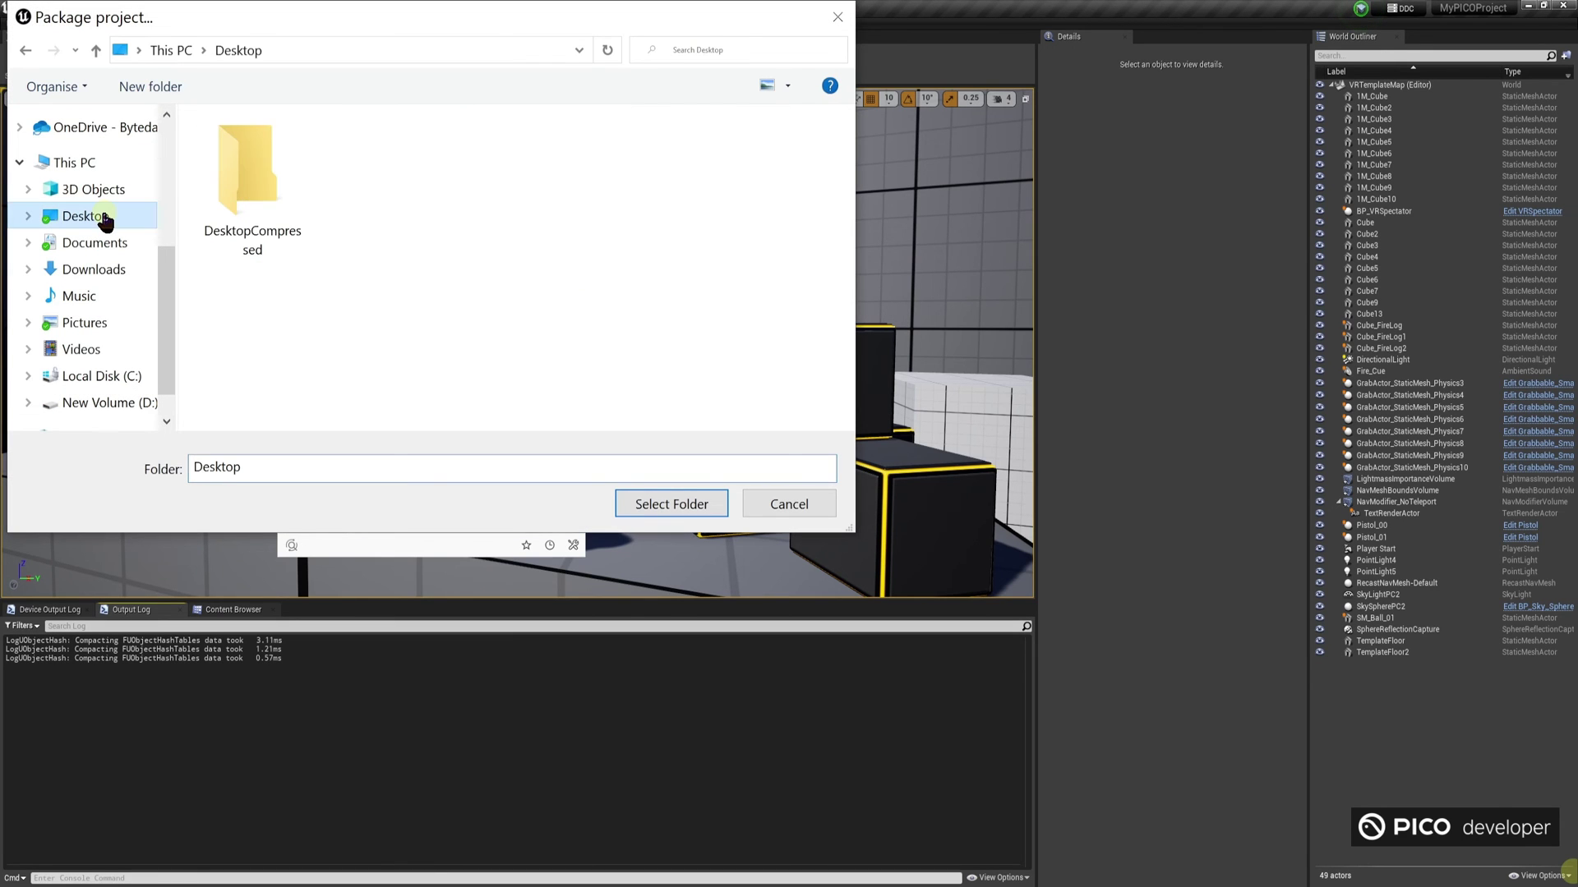
{"action": "right_click", "coordinate": [400, 198]}
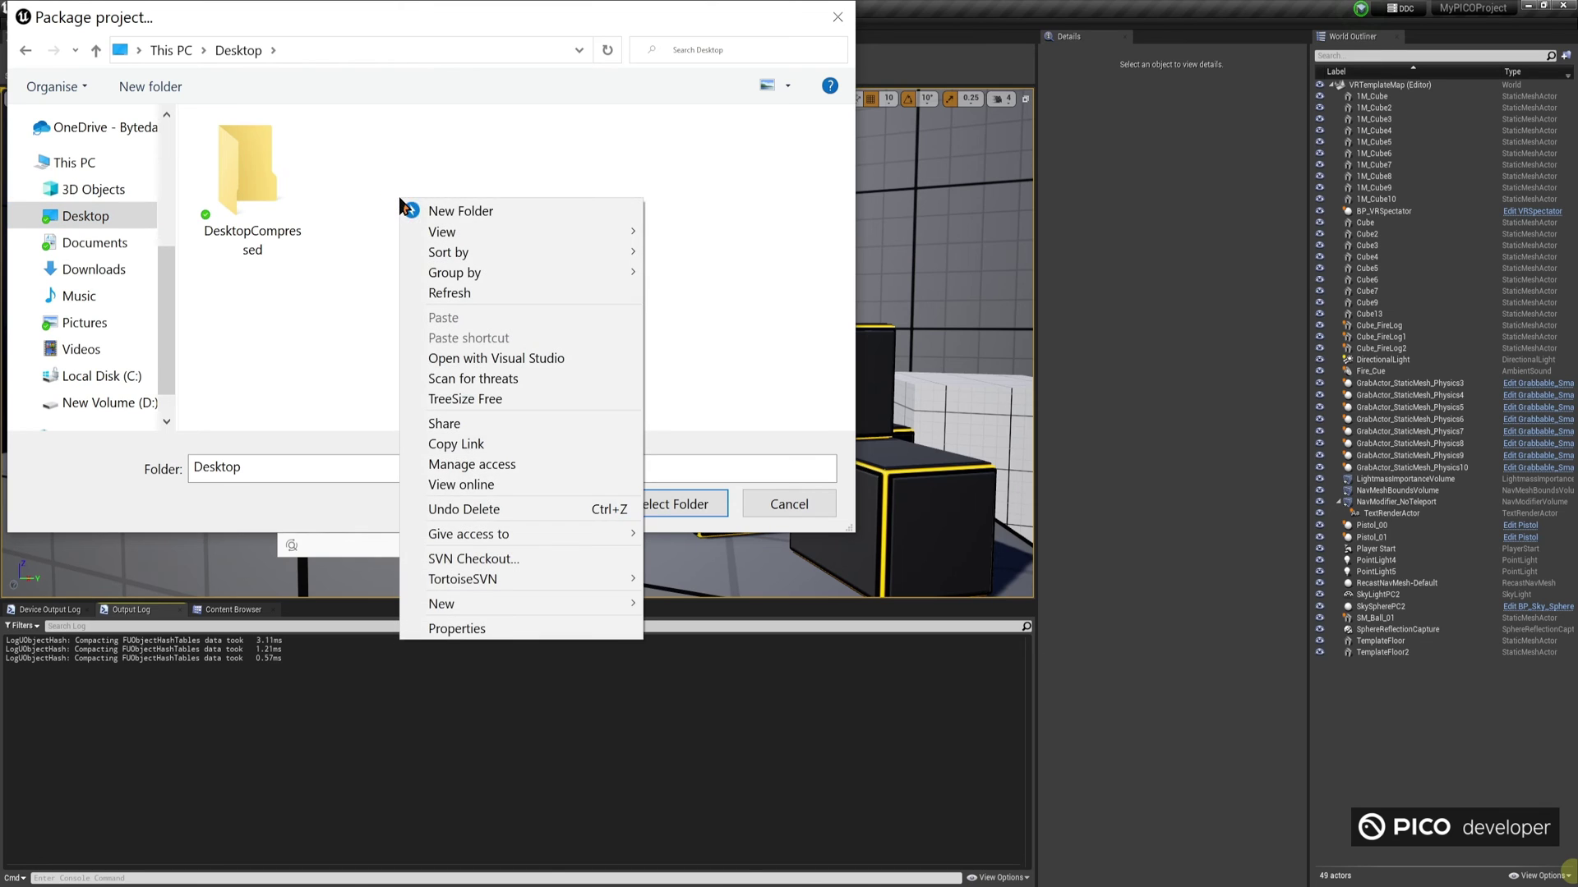
{"action": "left_click", "coordinate": [424, 210]}
{"action": "type", "text": "Package"}
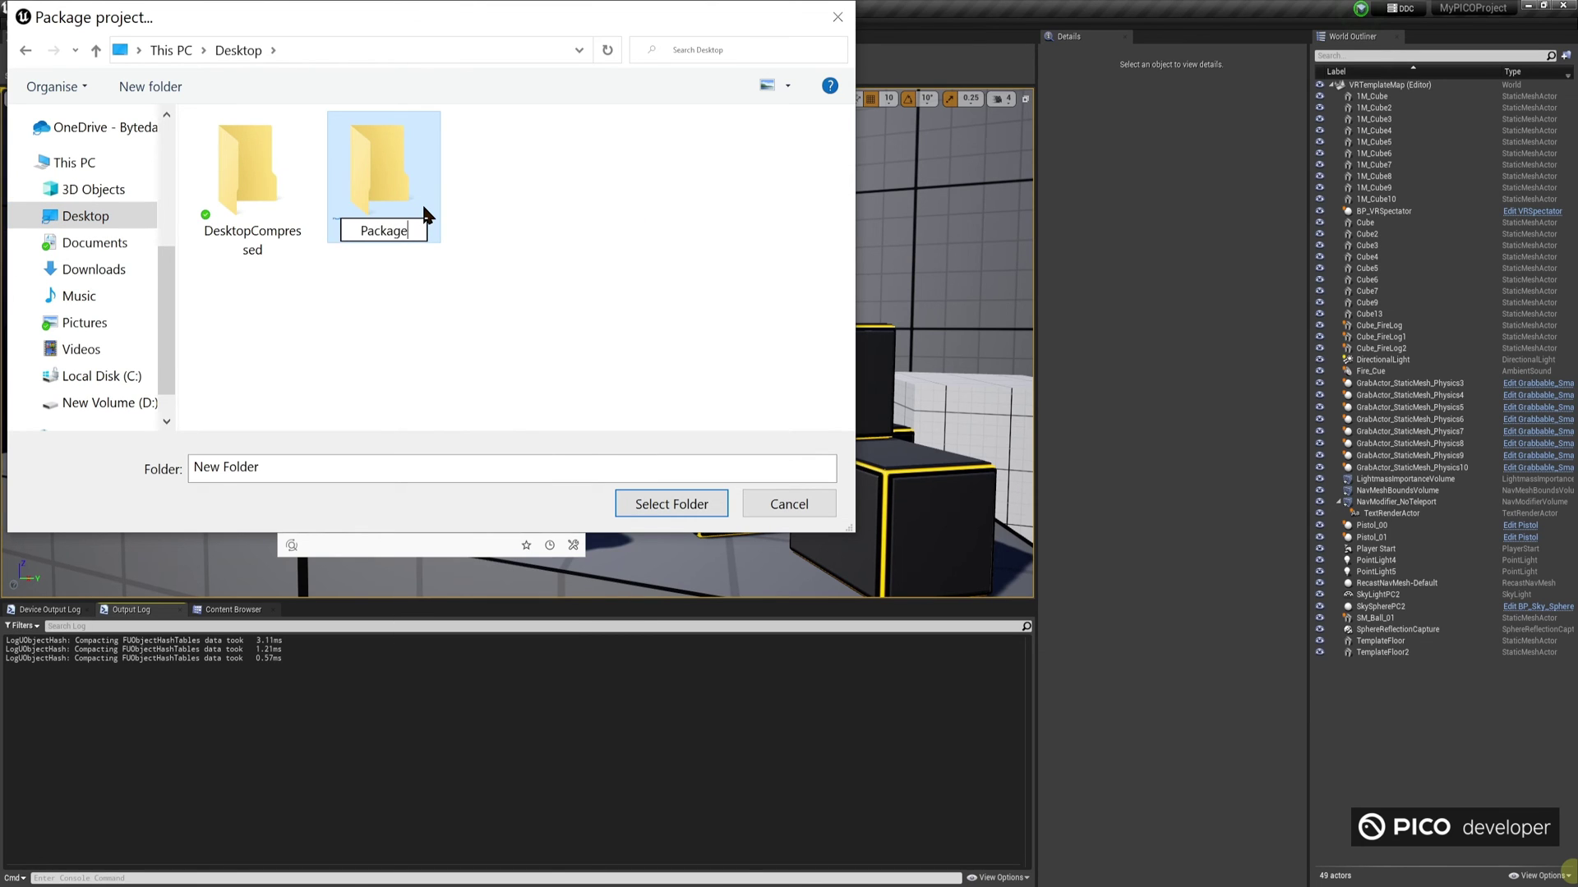
{"action": "key", "text": "Return"}
{"action": "double_click", "coordinate": [423, 208]}
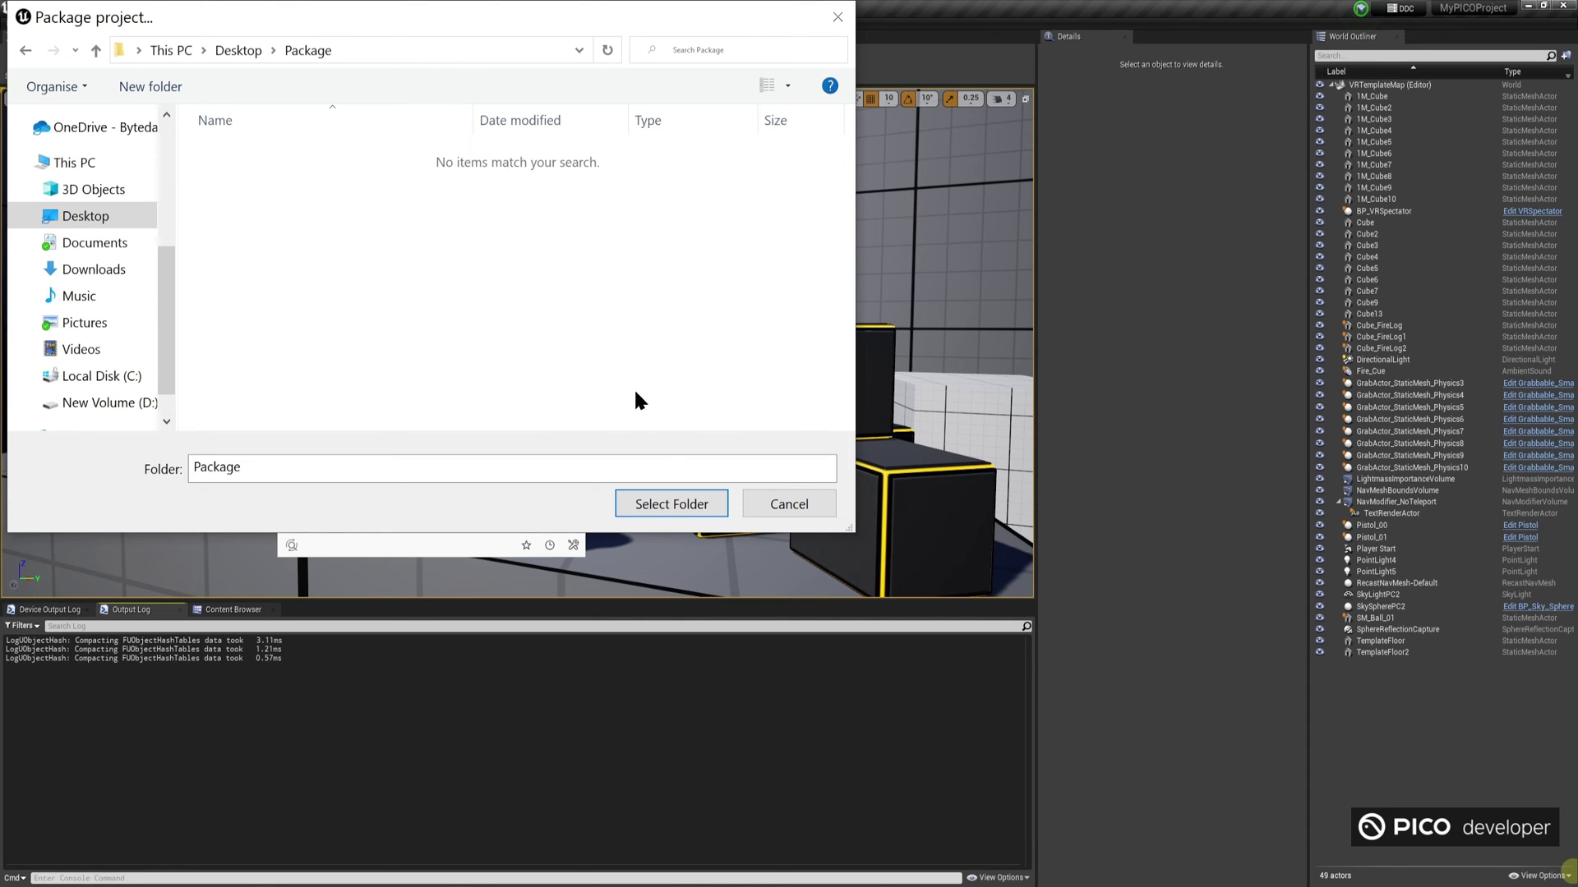
{"action": "left_click", "coordinate": [672, 503]}
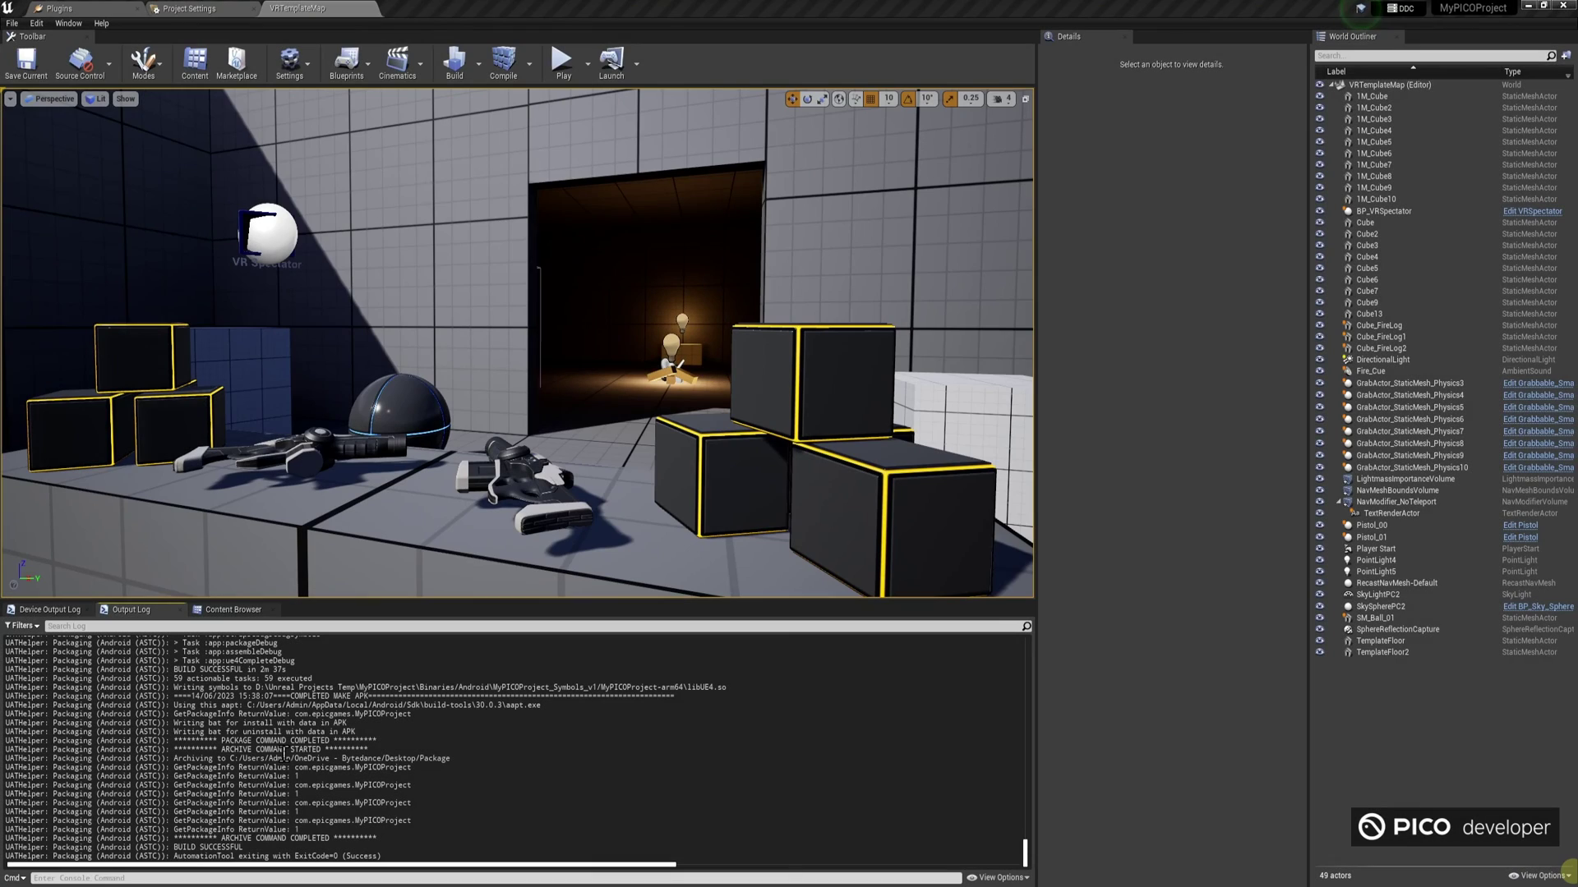
- Check the build result in the output log and open the Package folder's Android_ASTC subfolder on the Desktop in File Explorer
{"action": "left_click_drag", "start_coordinate": [172, 847], "coordinate": [238, 848]}
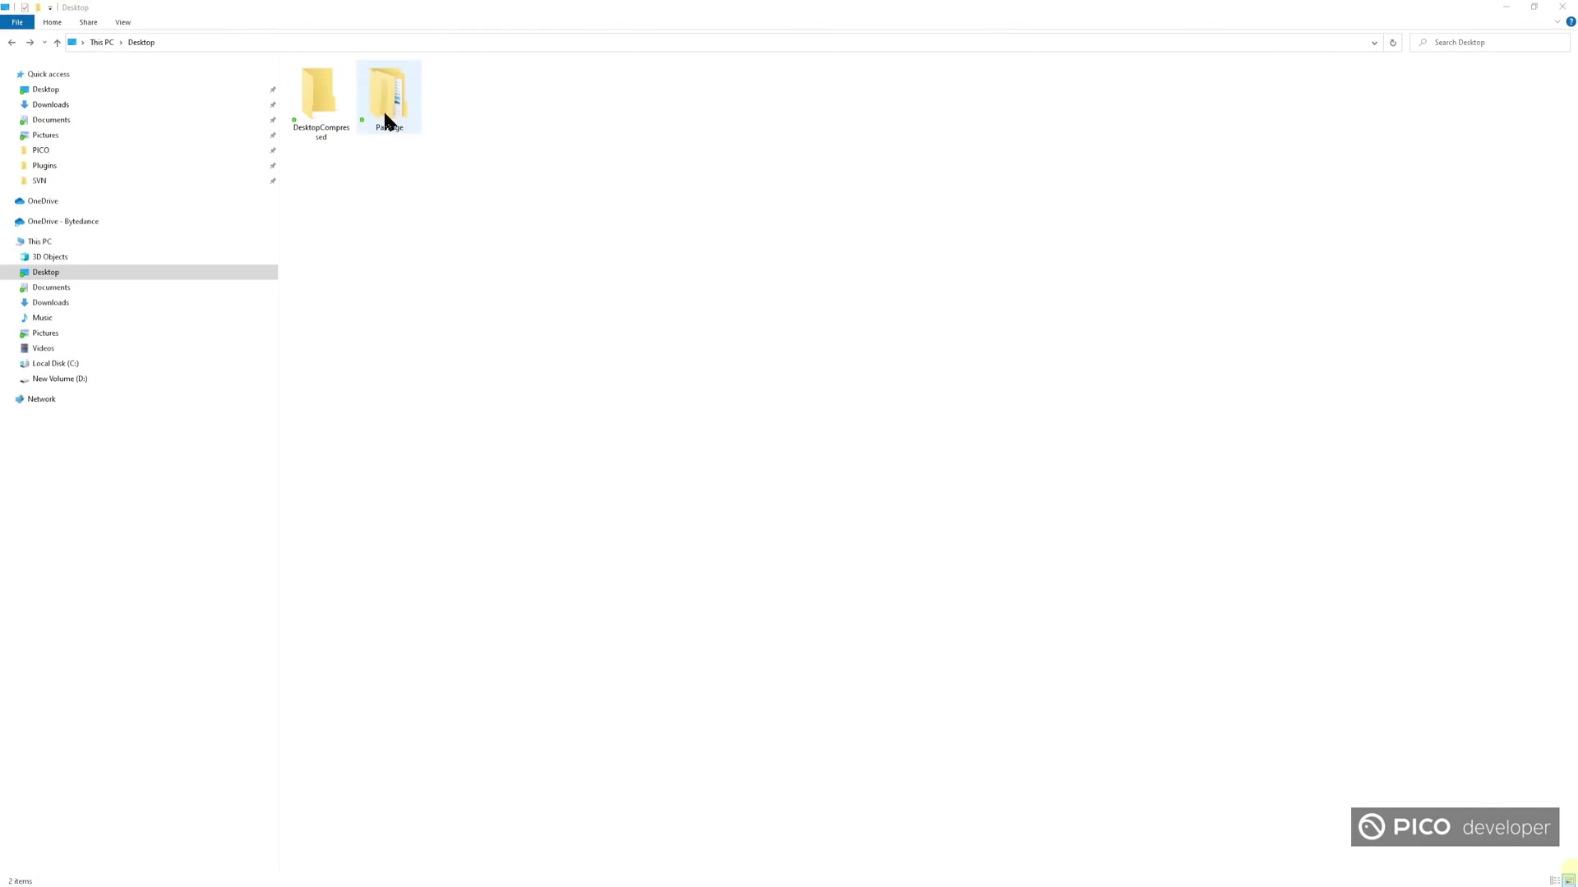
{"action": "double_click", "coordinate": [382, 111]}
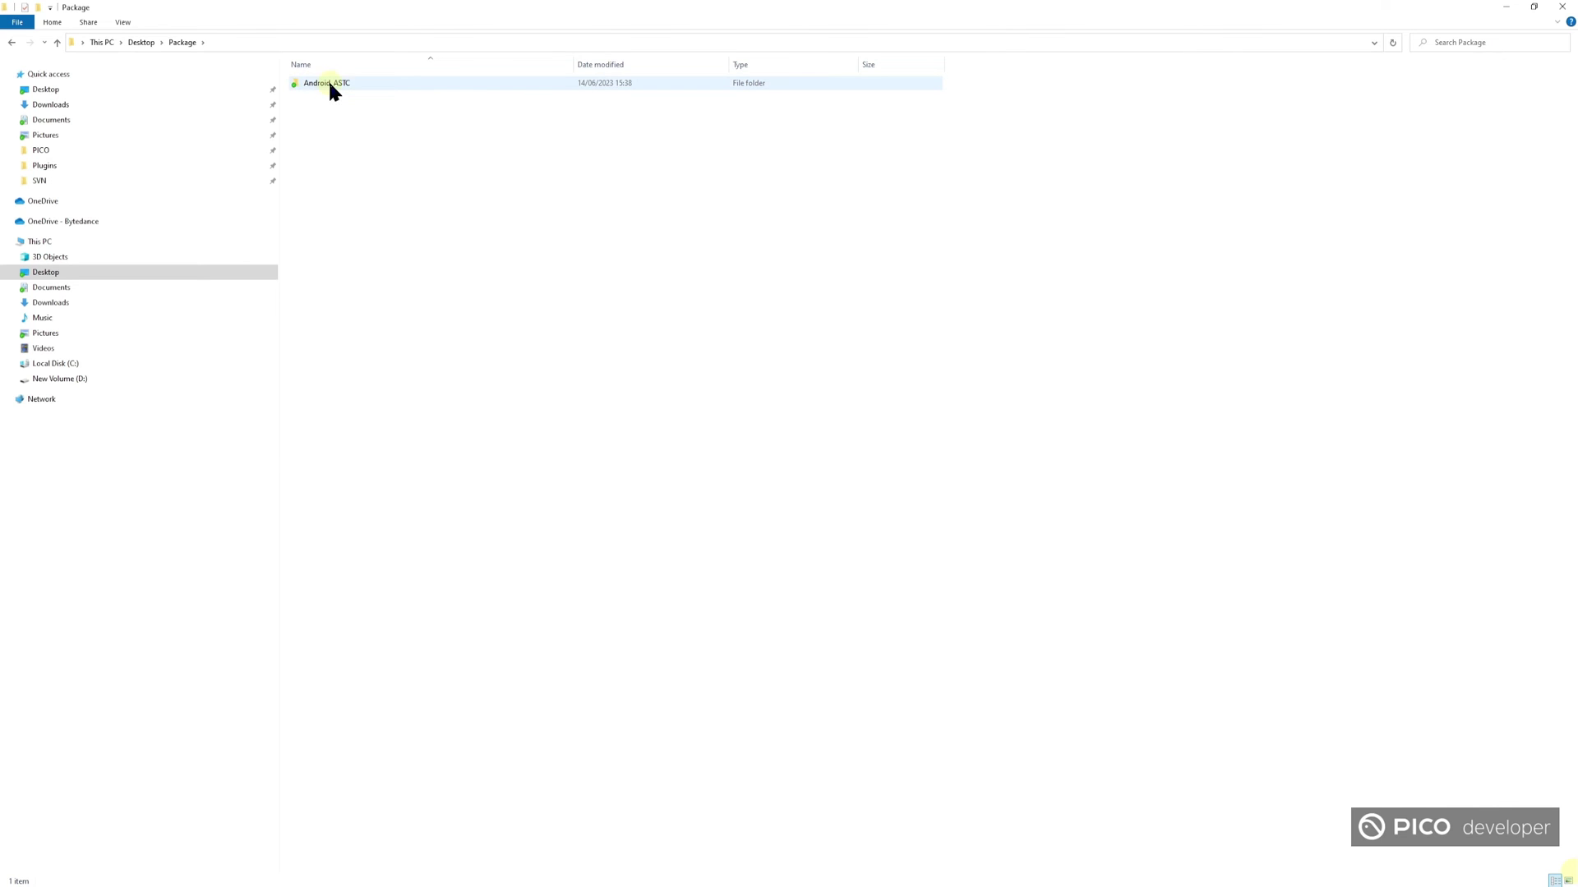
{"action": "double_click", "coordinate": [331, 83]}
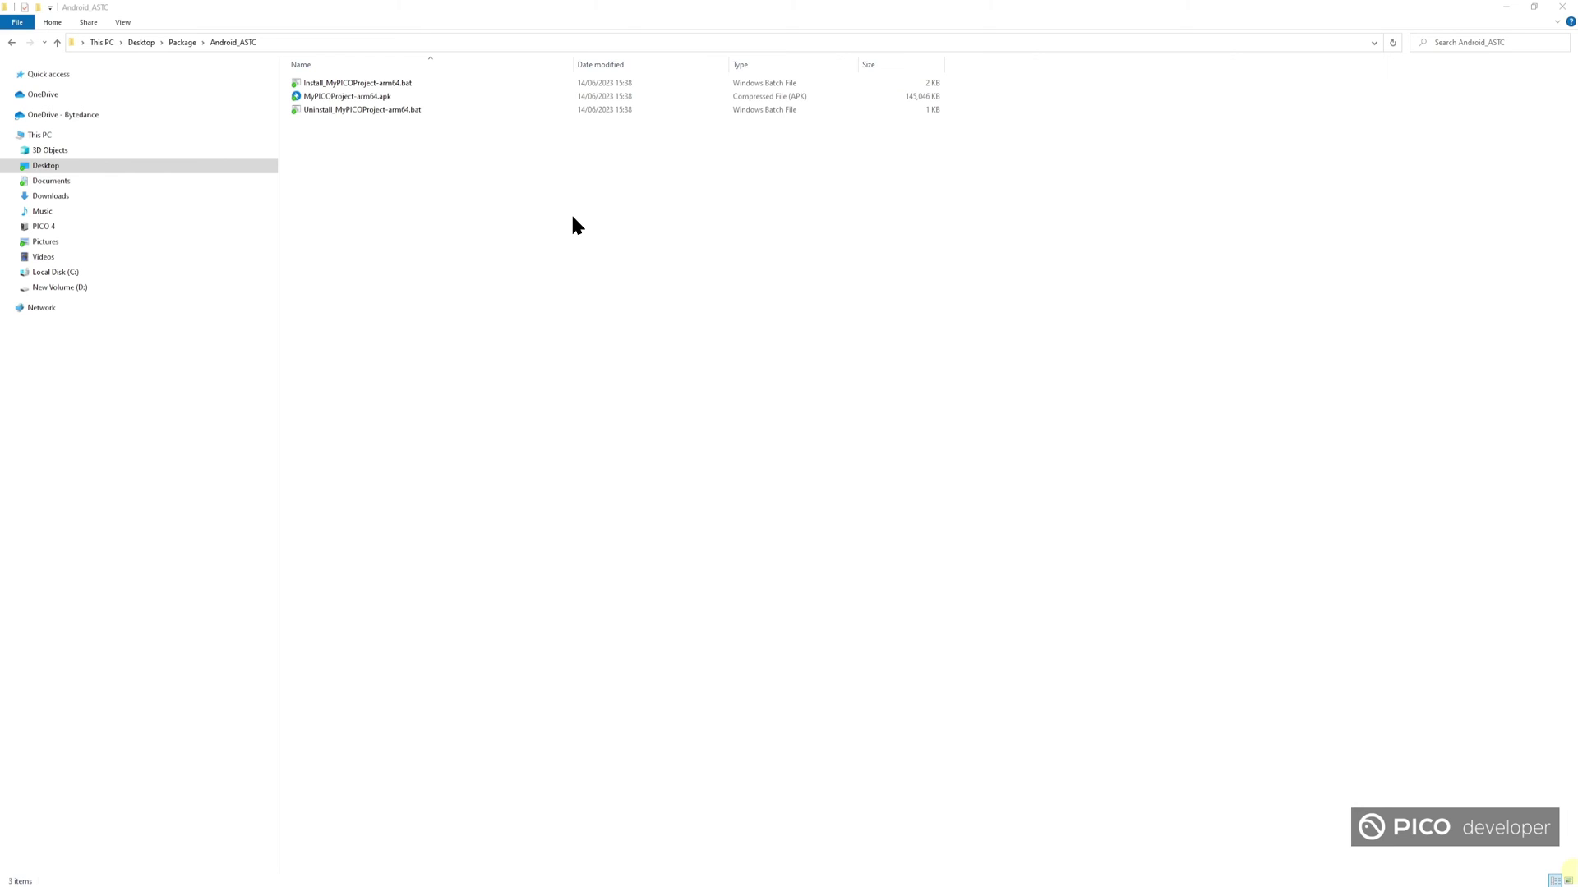
- Open a command prompt in the Android_ASTC folder and list the attached devices with adb devices
{"action": "left_click", "coordinate": [351, 43]}
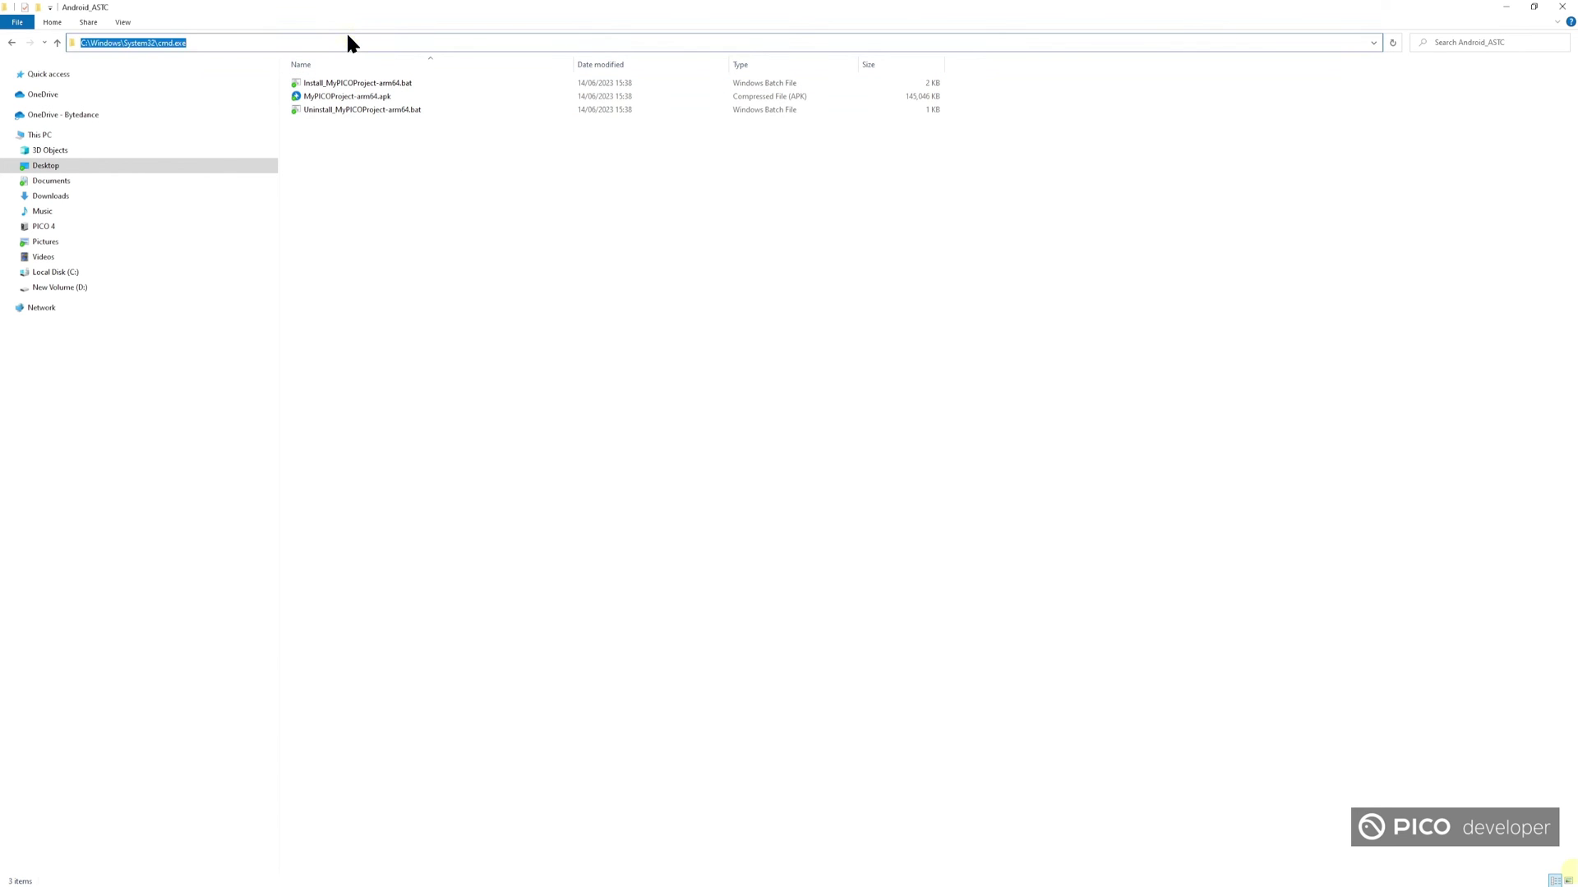
{"action": "type", "text": "cmd"}
{"action": "key", "text": "Return"}
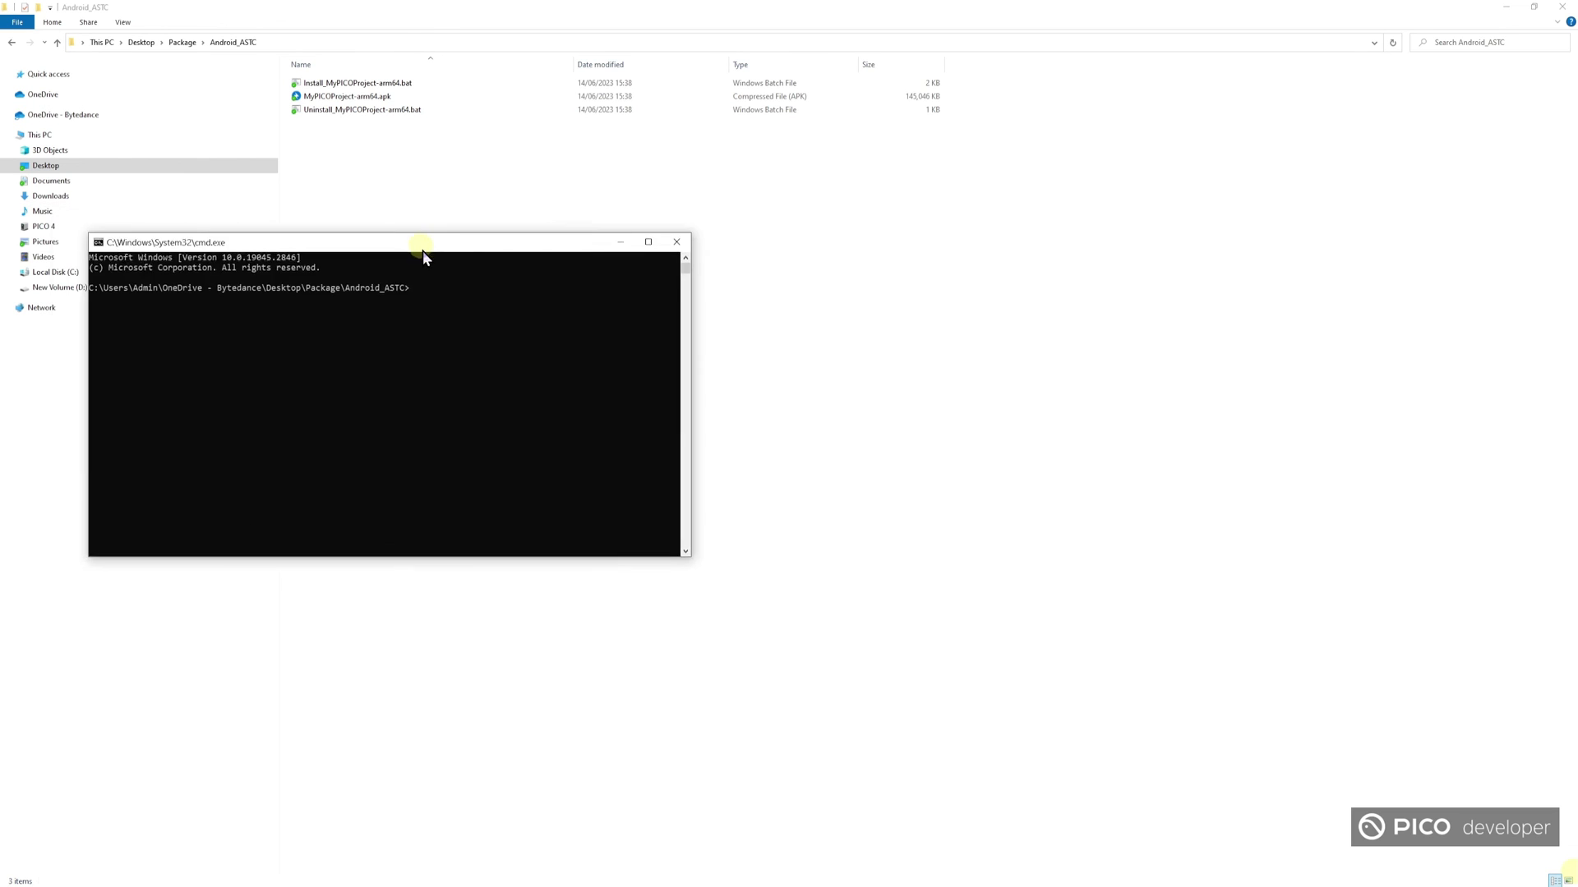
{"action": "left_click_drag", "start_coordinate": [422, 250], "coordinate": [498, 309]}
{"action": "type", "text": "adb"}
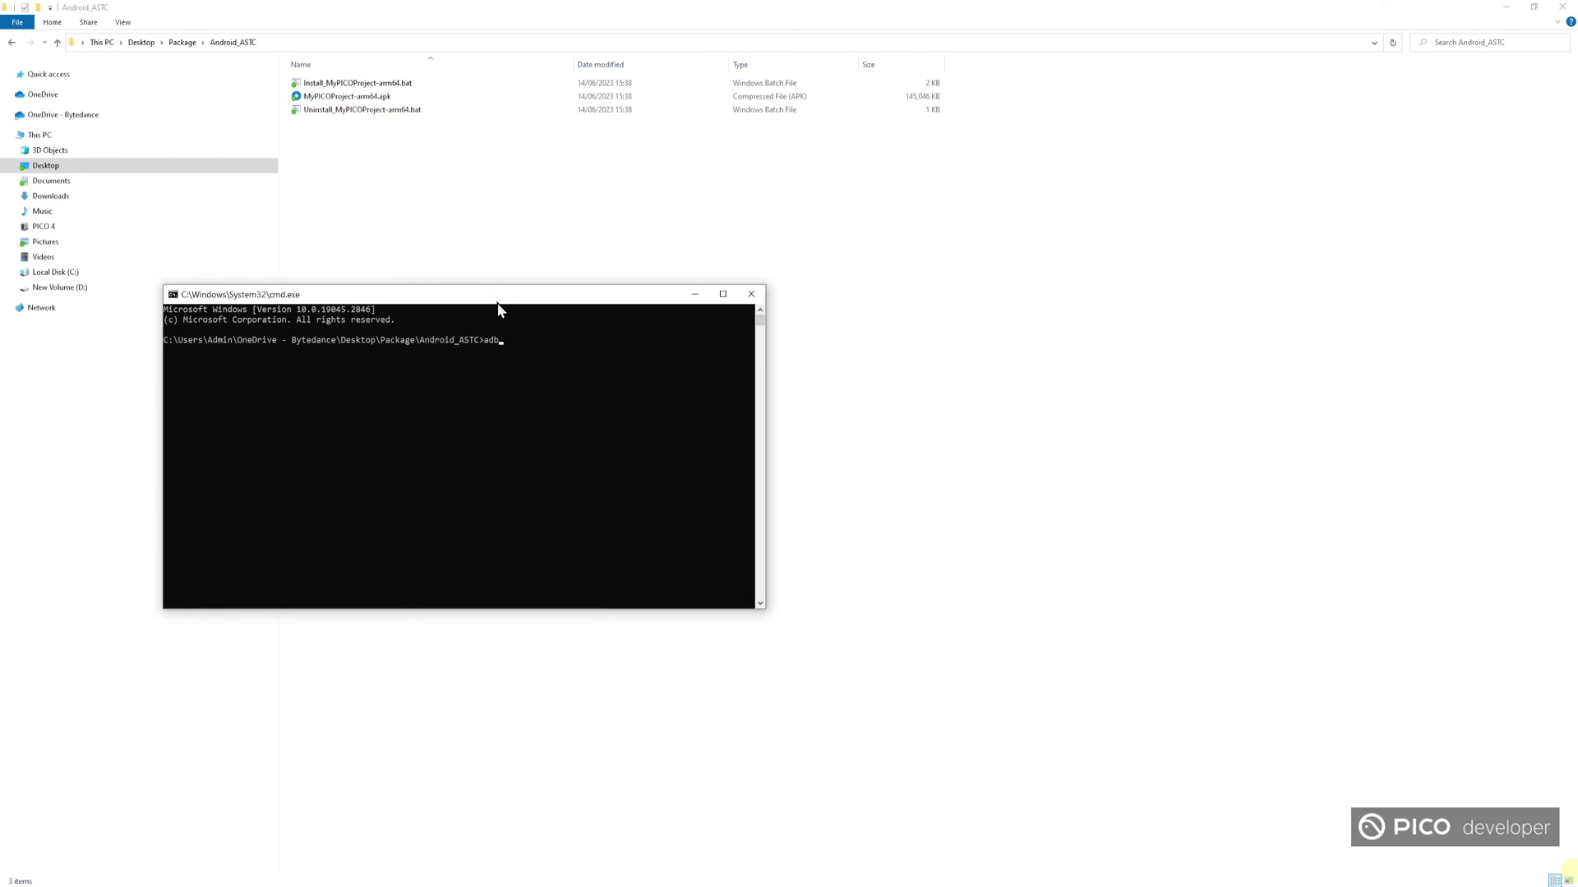
{"action": "type", "text": " devices"}
{"action": "key", "text": "Return"}
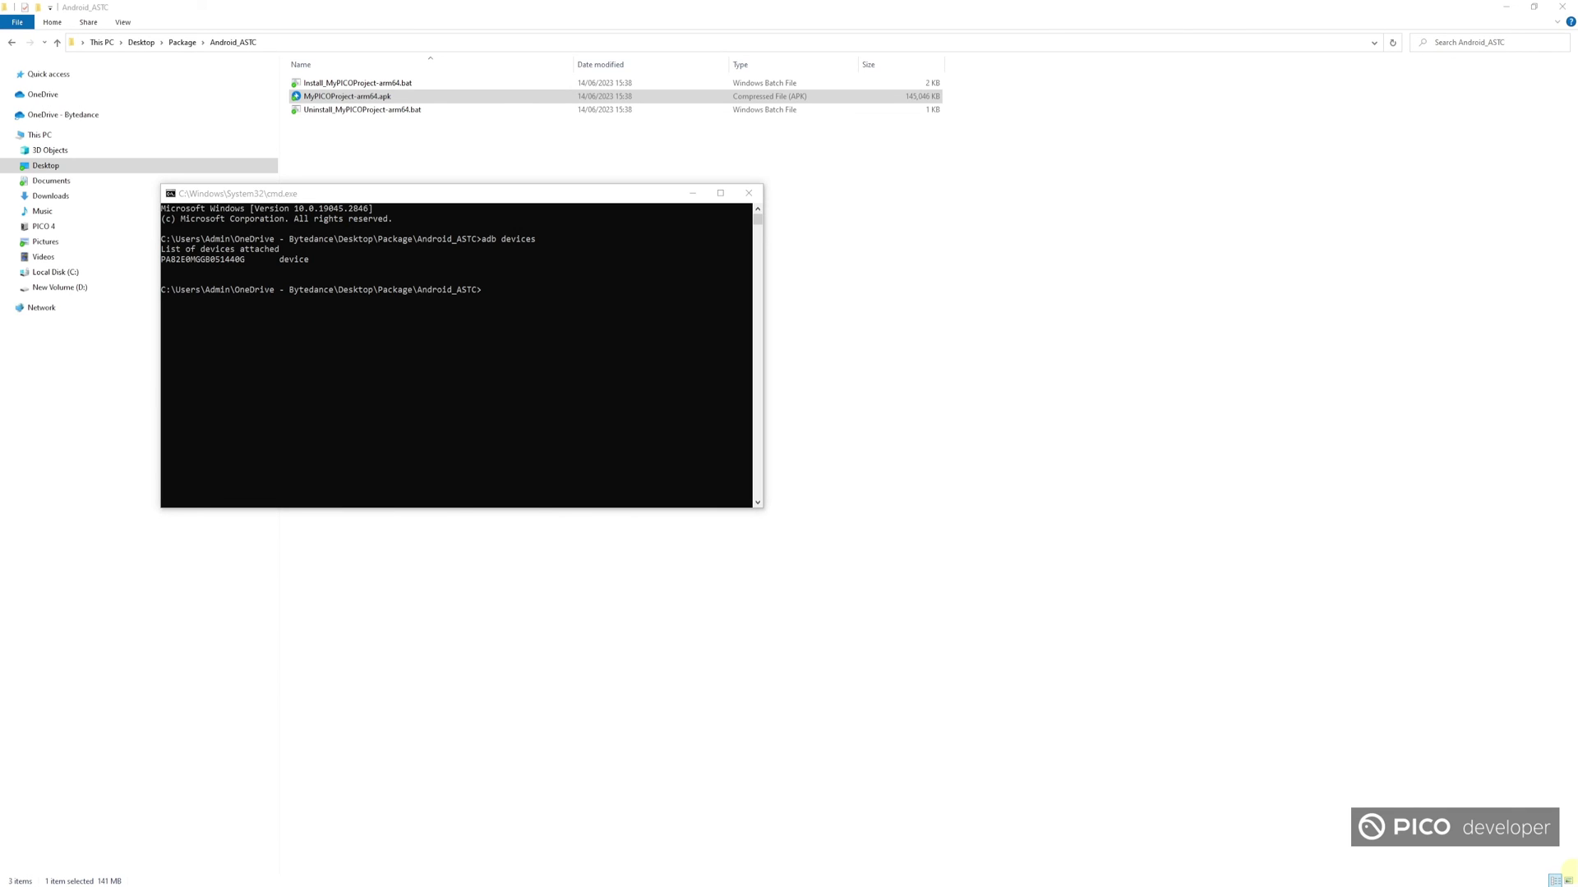
- Install MyPICOProject-arm64.apk from the Android_ASTC folder on the connected headset with adb install
{"action": "left_click", "coordinate": [521, 205]}
{"action": "type", "text": "adb install"}
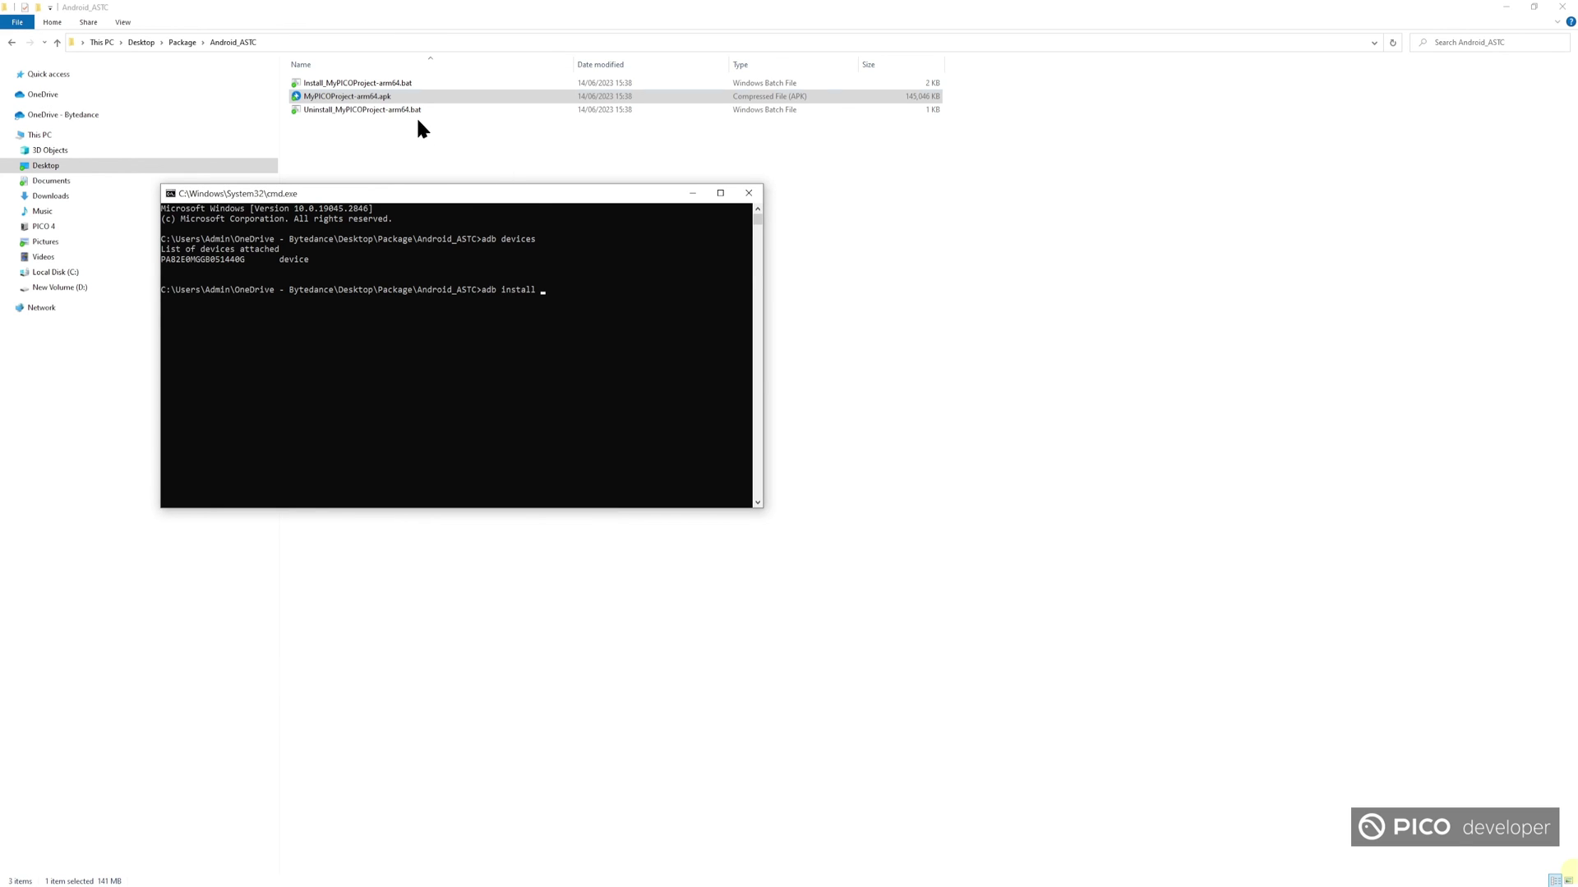
{"action": "left_click_drag", "start_coordinate": [385, 97], "coordinate": [571, 267]}
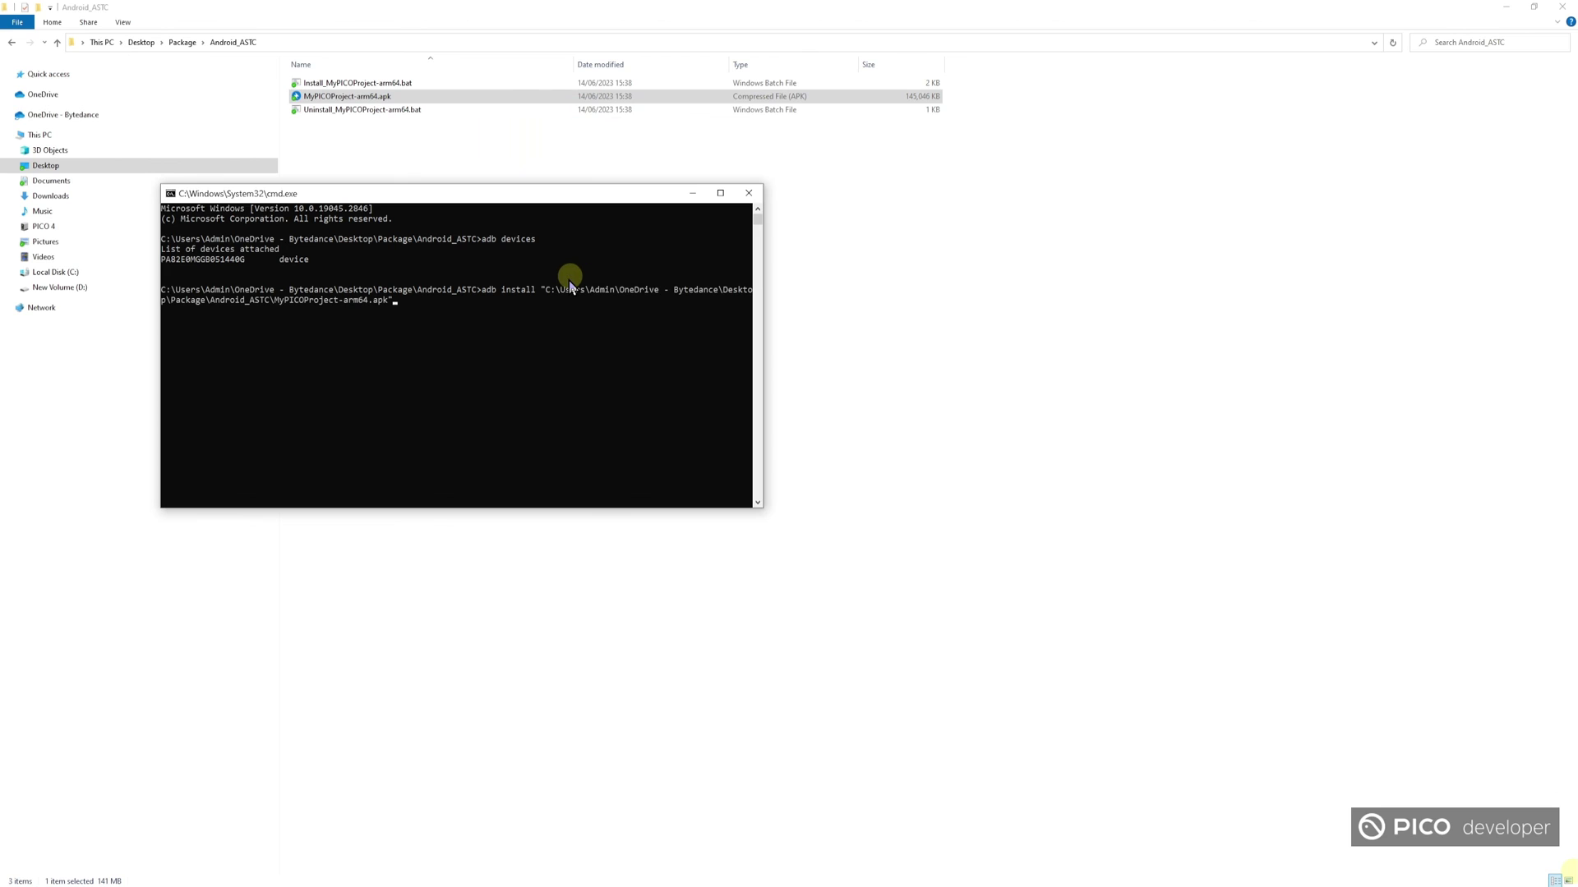
{"action": "key", "text": "Return"}
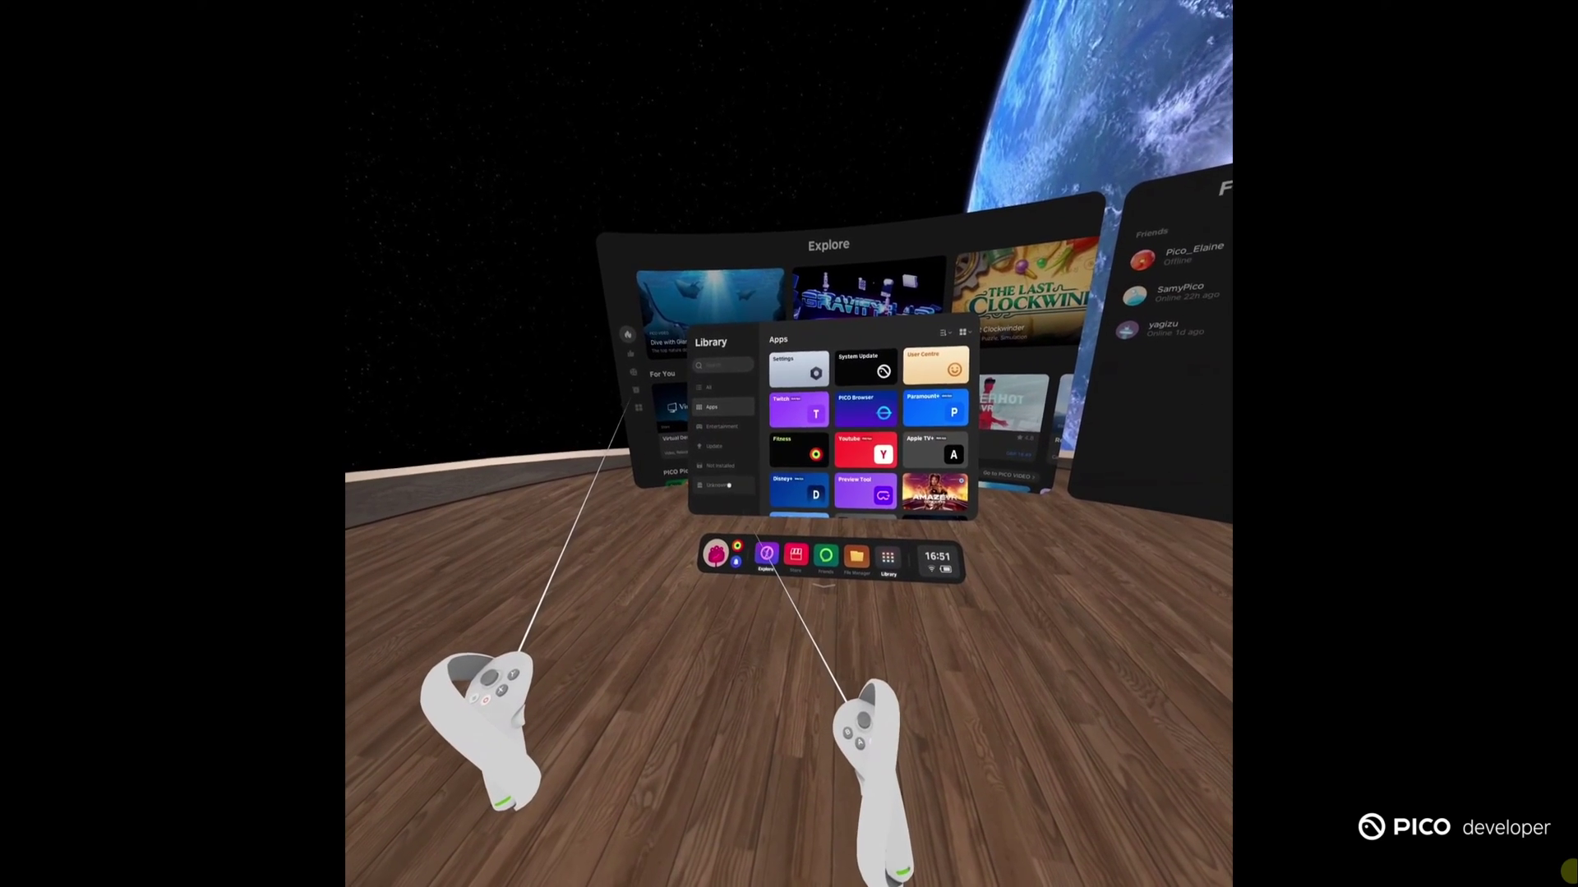
- On the PICO headset, launch MyPICOProject from the Library's Unknown category and confirm opening it
{"action": "left_click", "coordinate": [720, 485]}
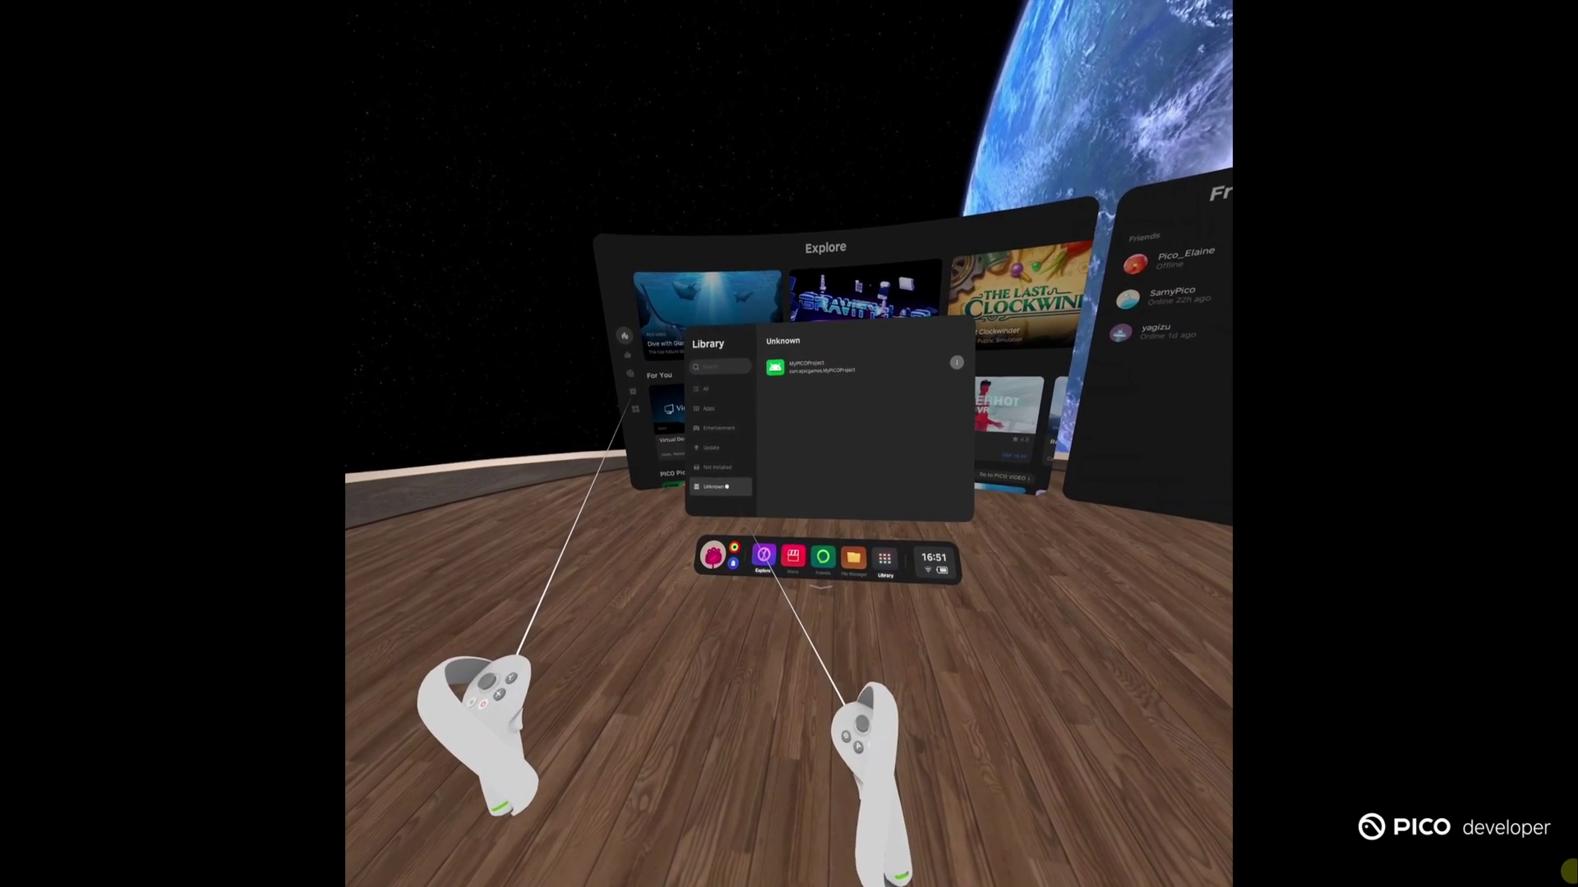
{"action": "left_click", "coordinate": [822, 385]}
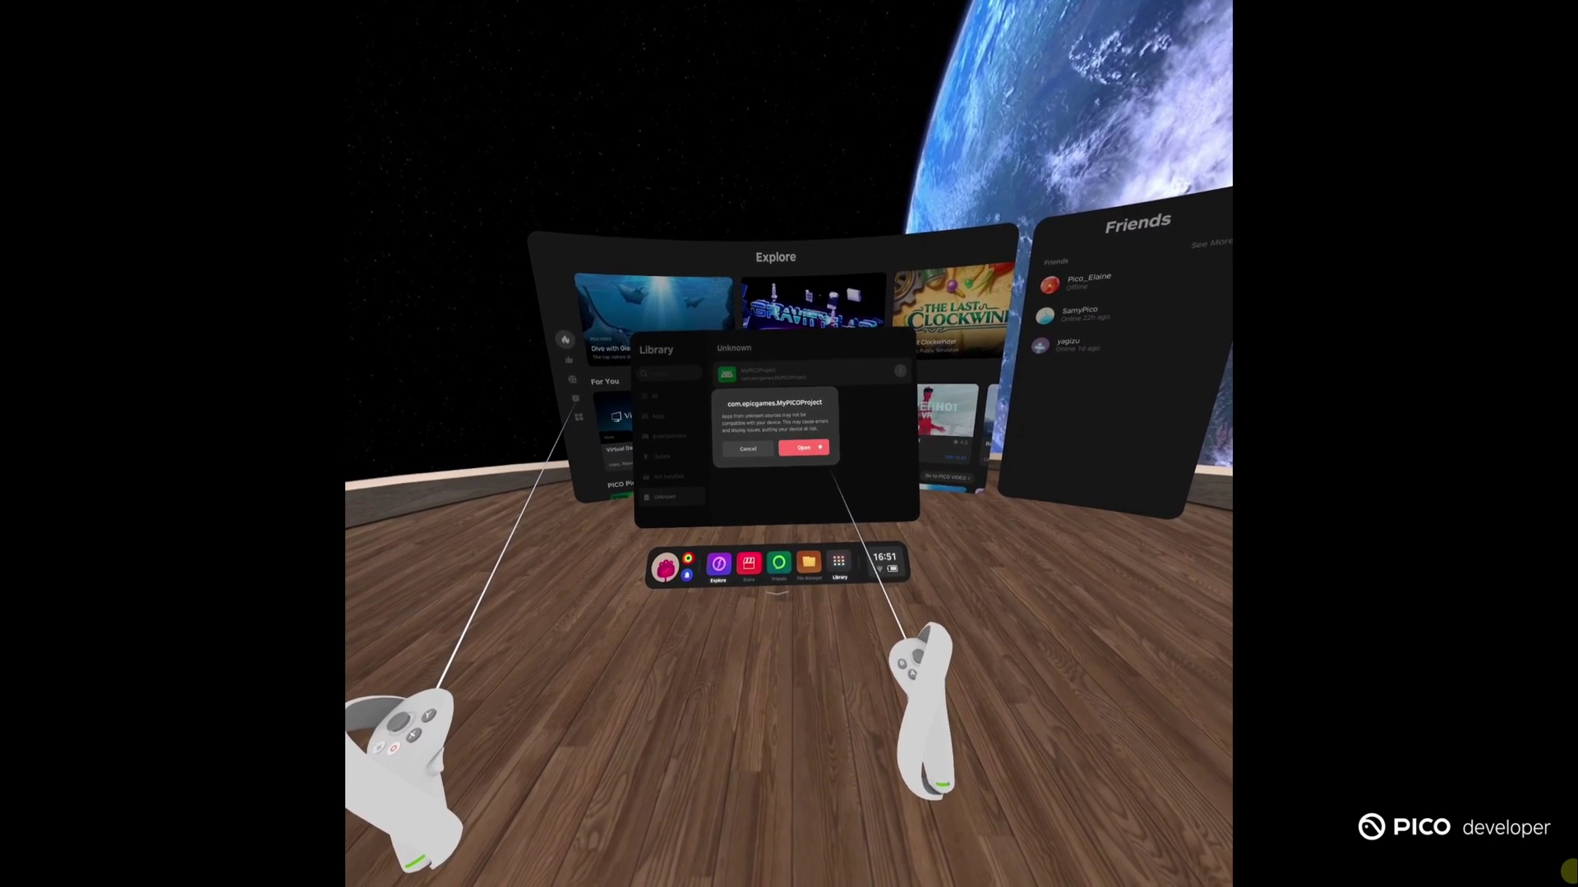
{"action": "left_click", "coordinate": [819, 444]}
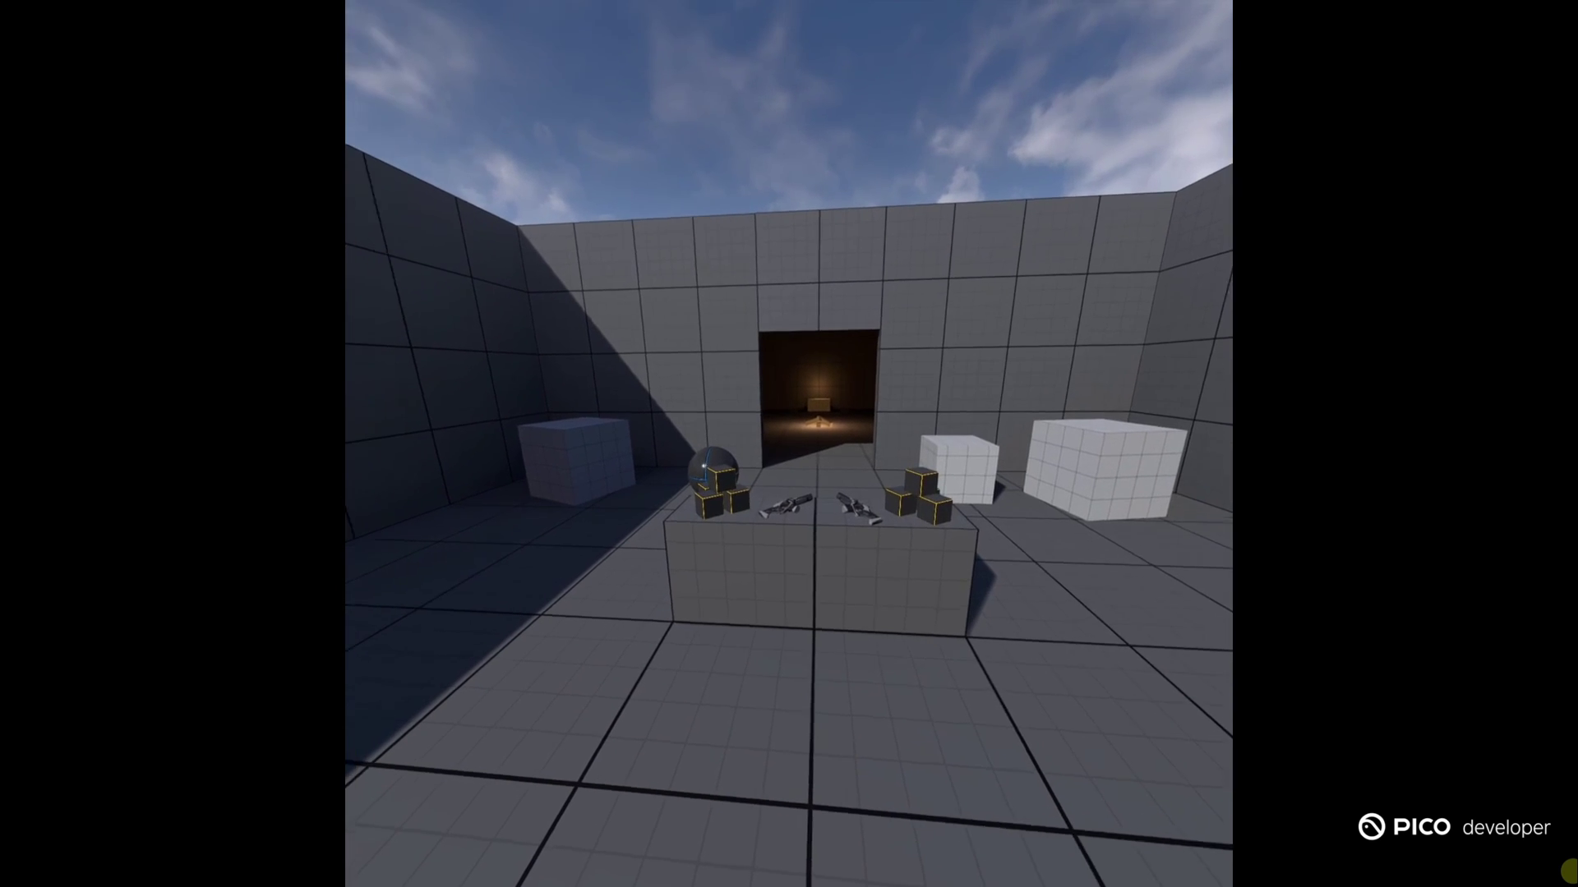